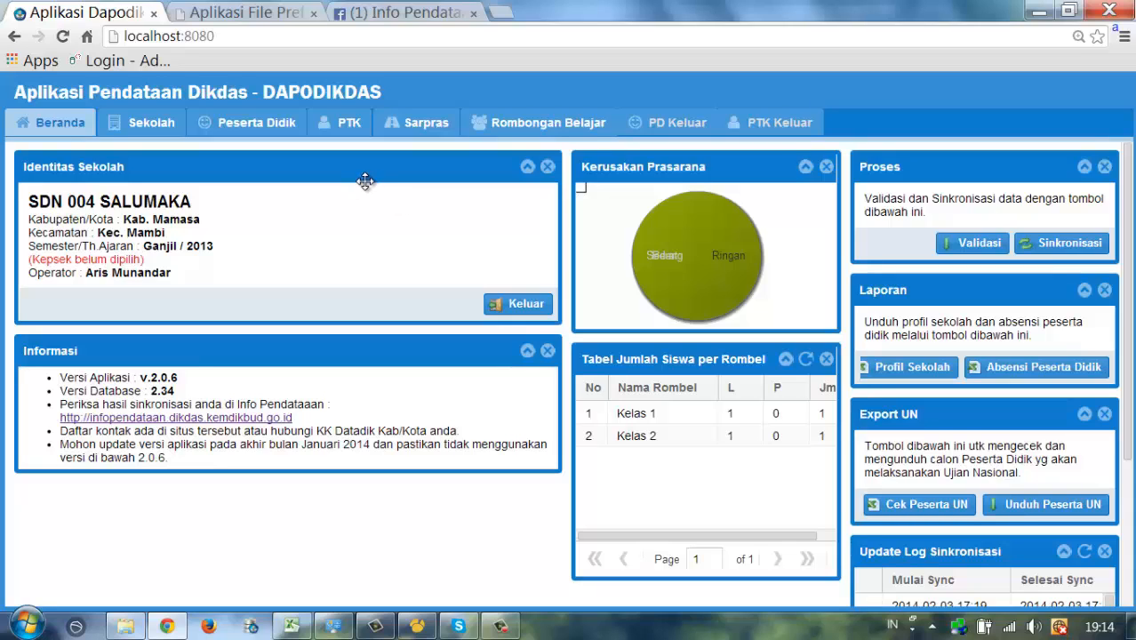
- Switch to the PTK tab to list the school's staff records
click(334, 133)
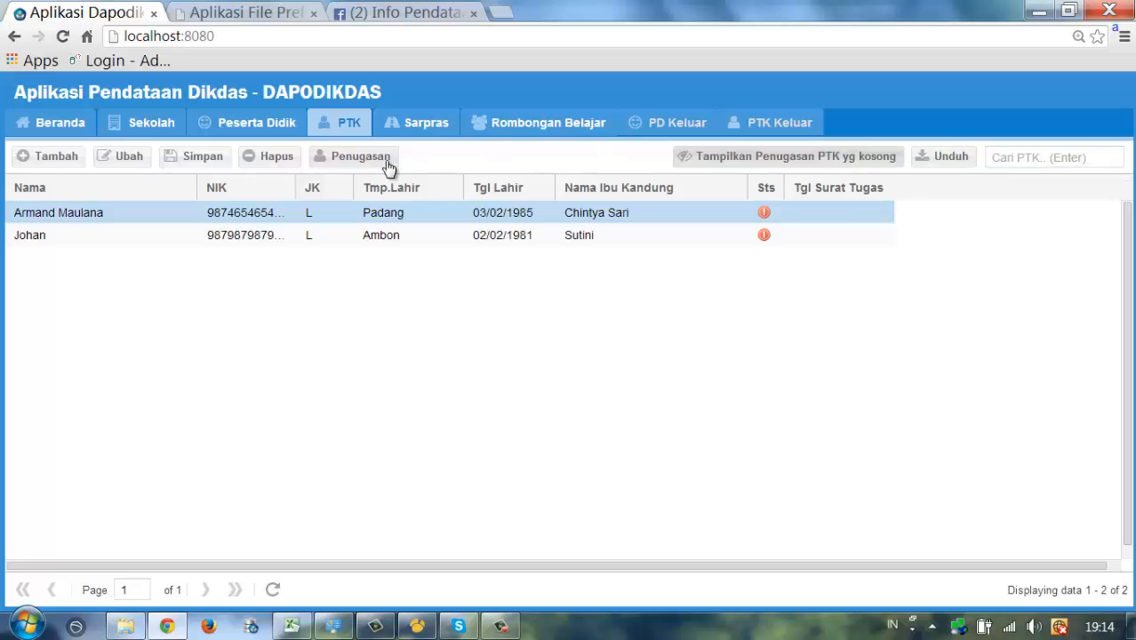
- Sort the PTK list by Sts, check unassigned staff, then show only staff with assignments
click(765, 184)
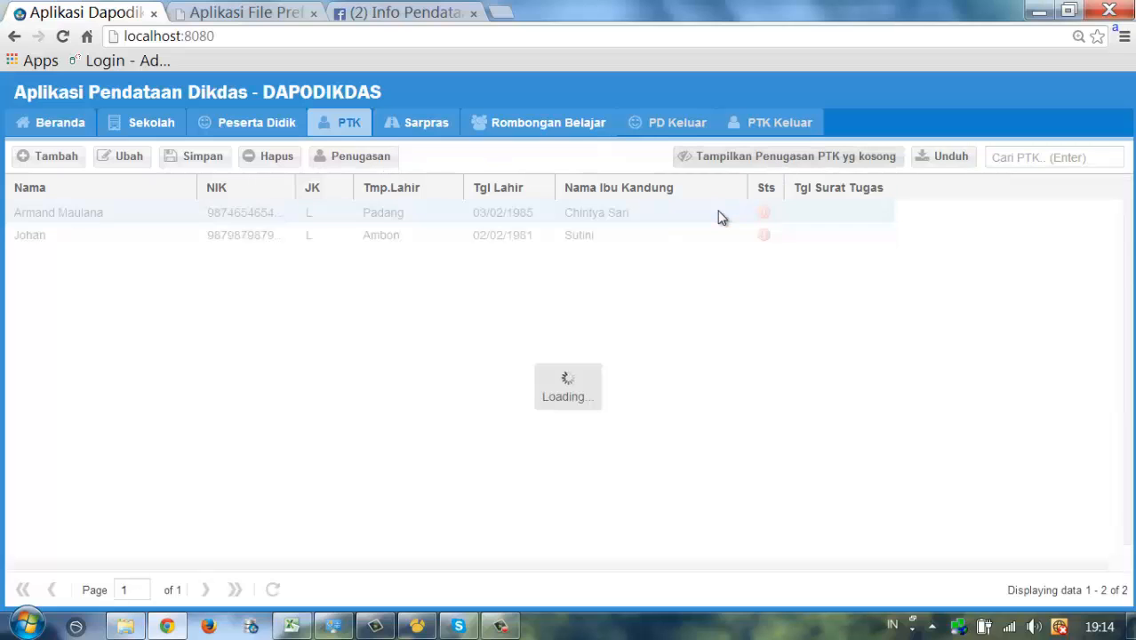
click(806, 171)
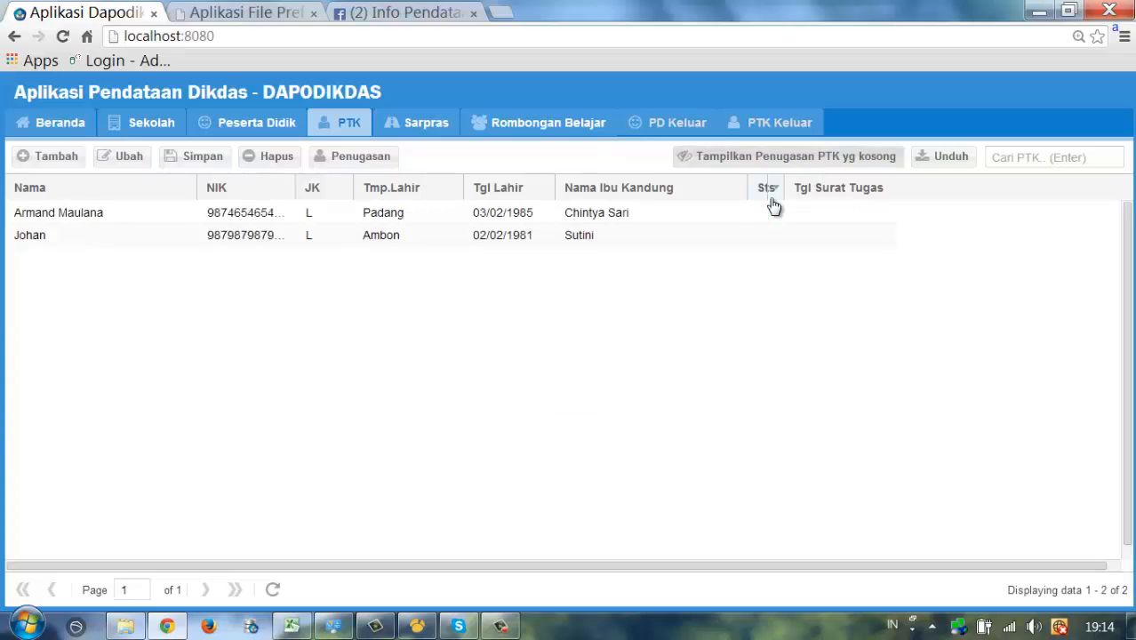
mouse_move(768, 215)
mouse_move(760, 246)
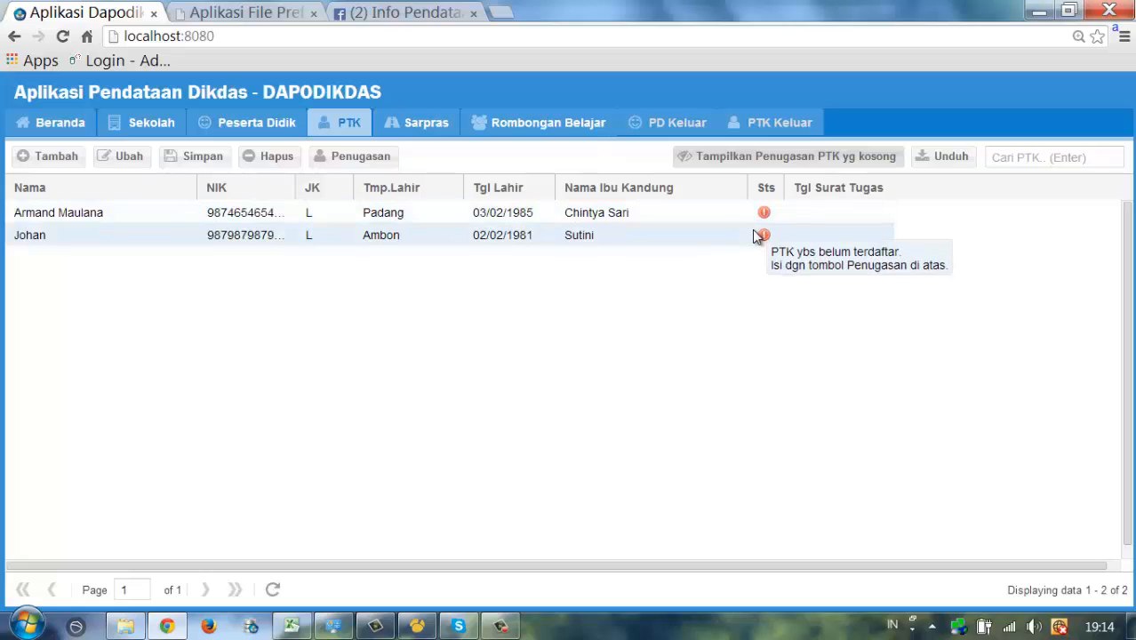
click(359, 161)
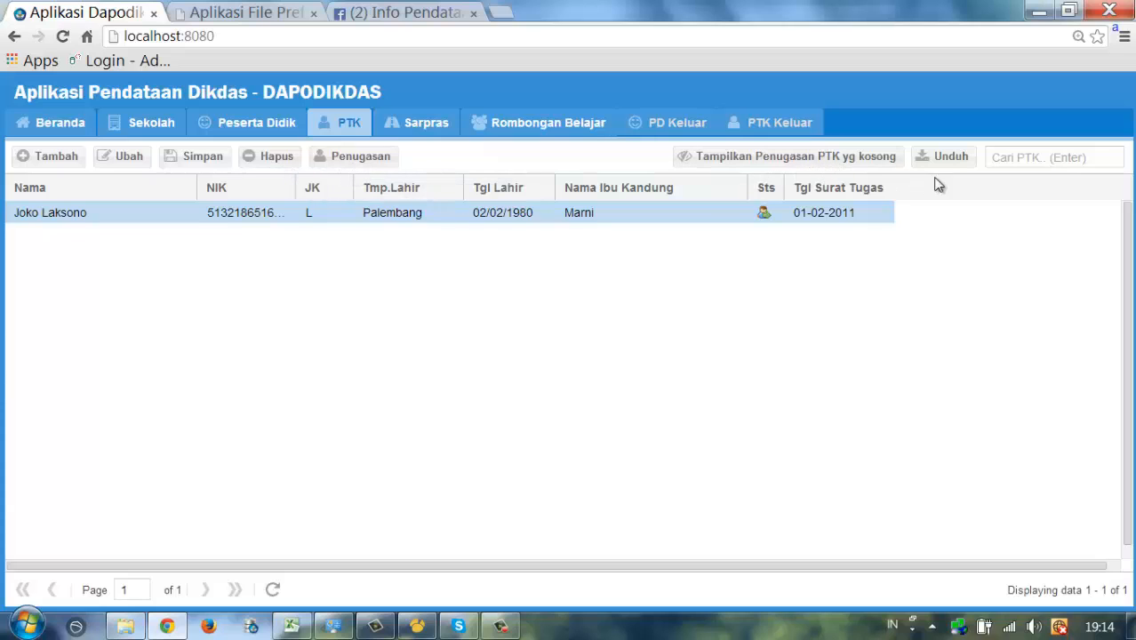
- Add a new PTK row with the staff member's name and gender Perempuan
click(56, 161)
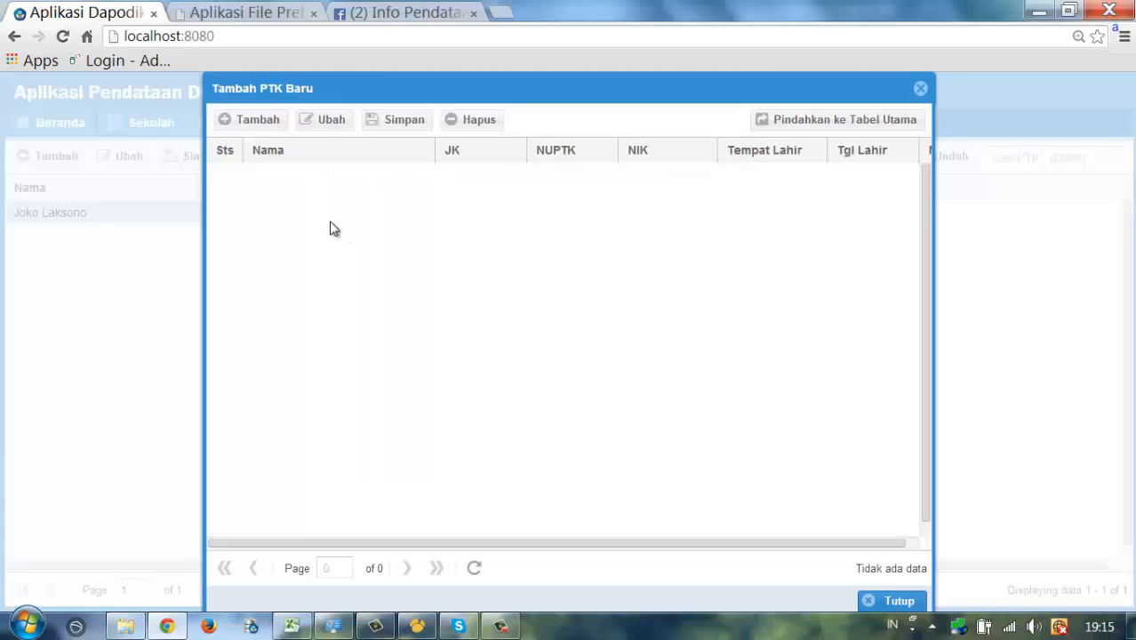
click(258, 121)
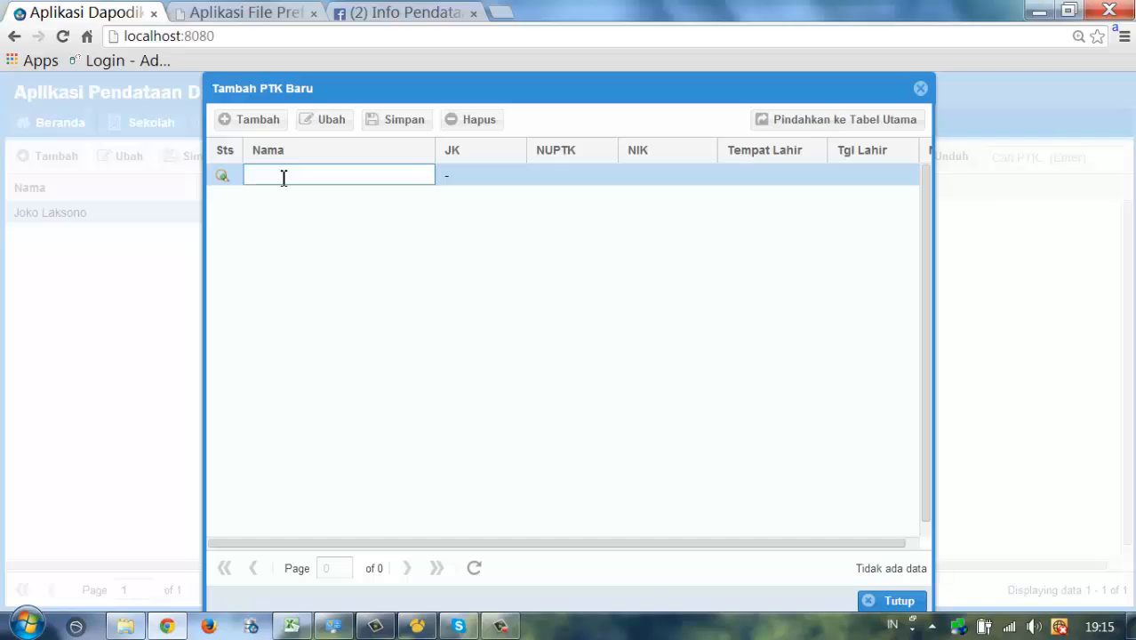
text(Suci)
key(Tab)
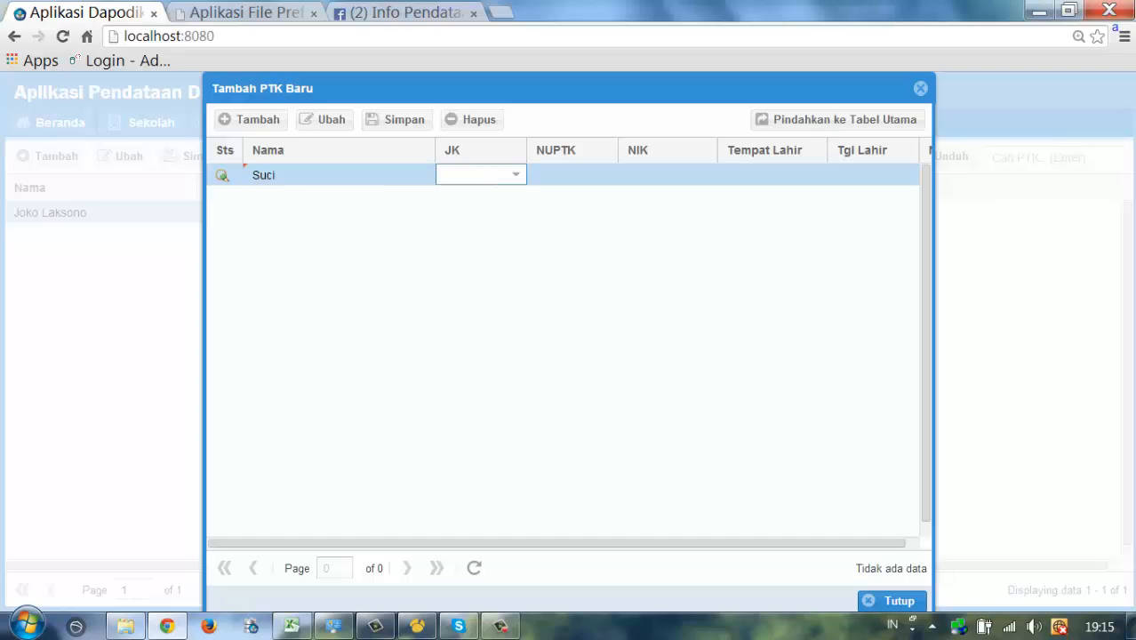
click(517, 176)
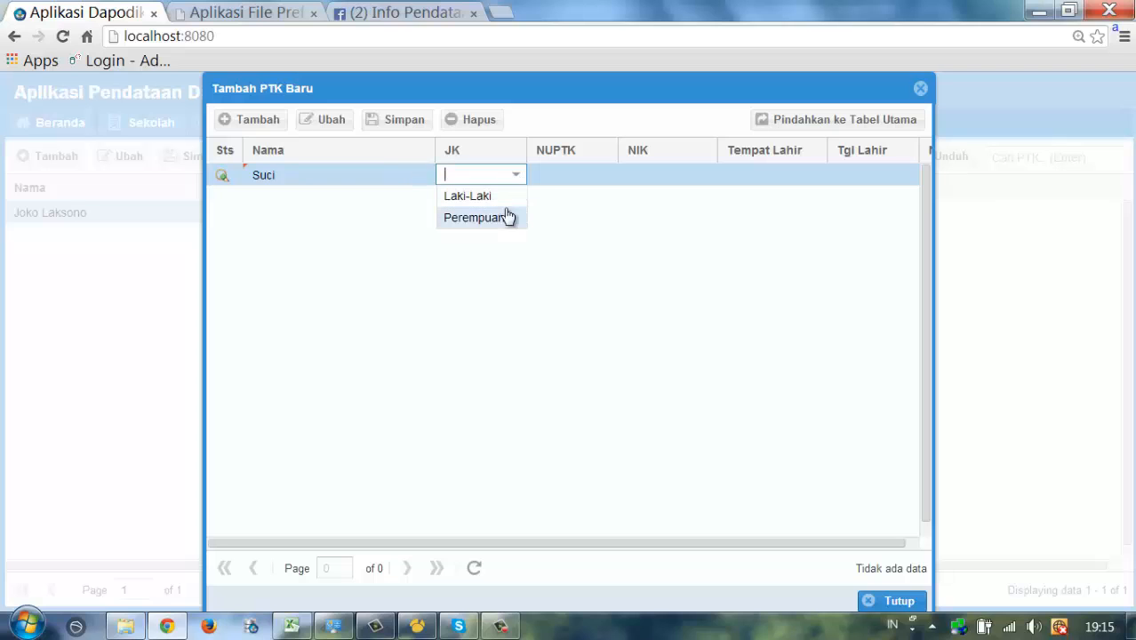
click(471, 218)
key(Tab)
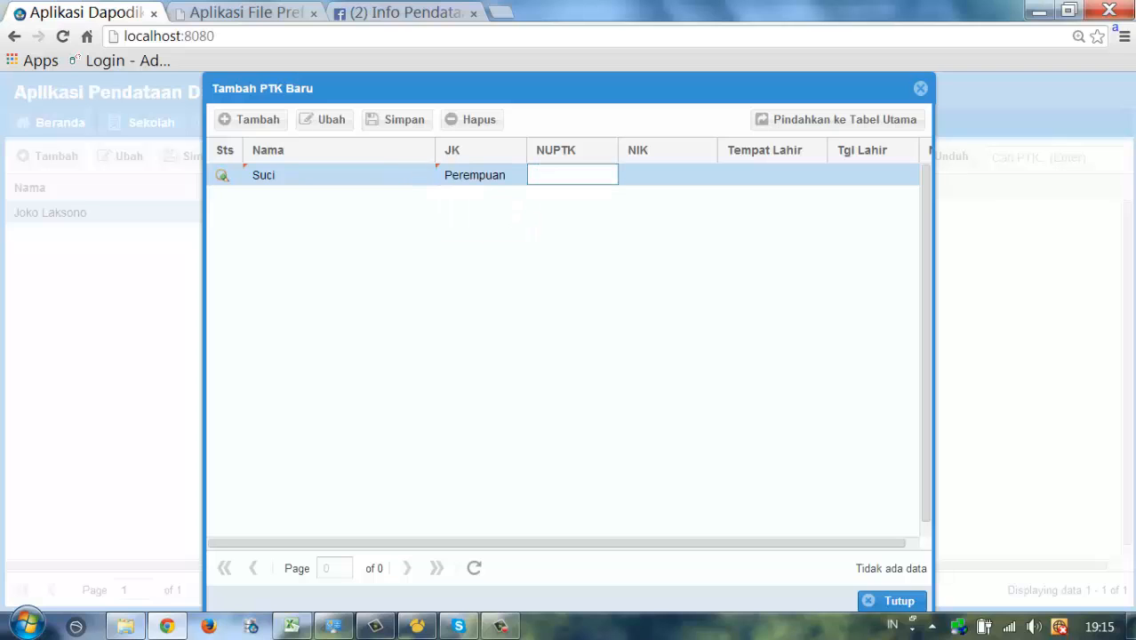
- Enter the staff member's NUPTK and NIK numbers and birthplace Jember
text(01010101010)
key(Tab)
text(3202020202020202)
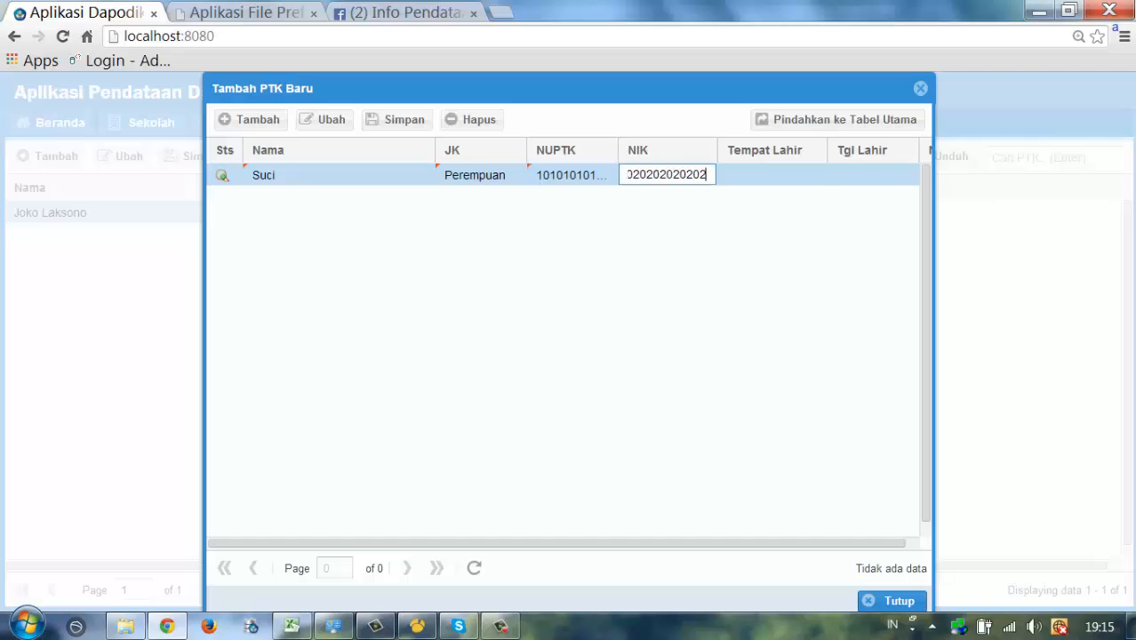
key(Tab)
text(Jember)
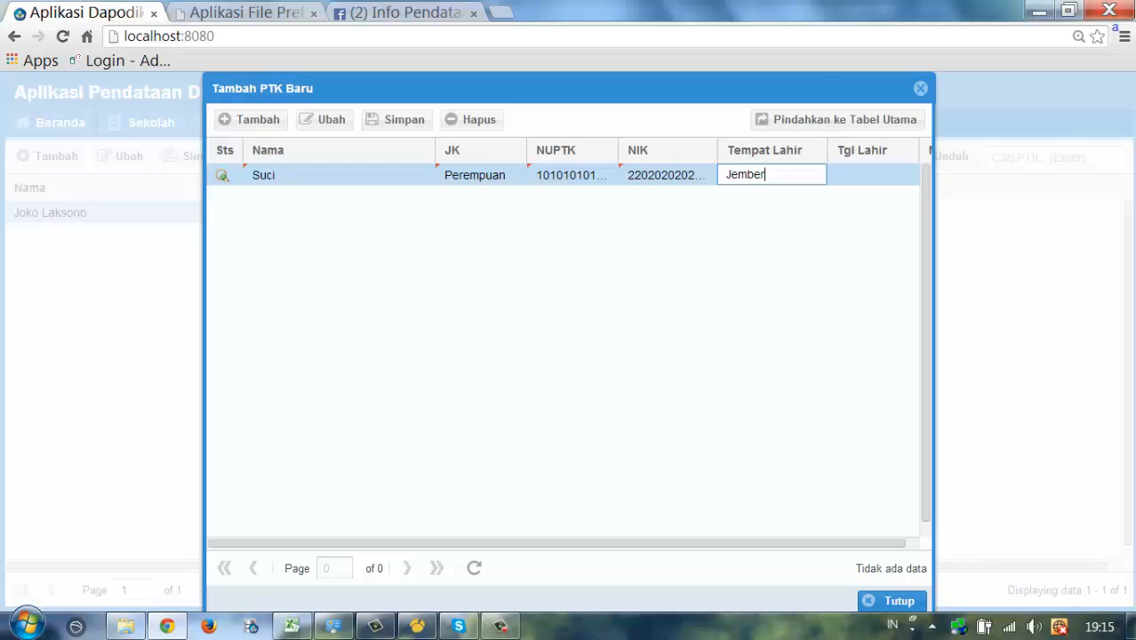
key(Tab)
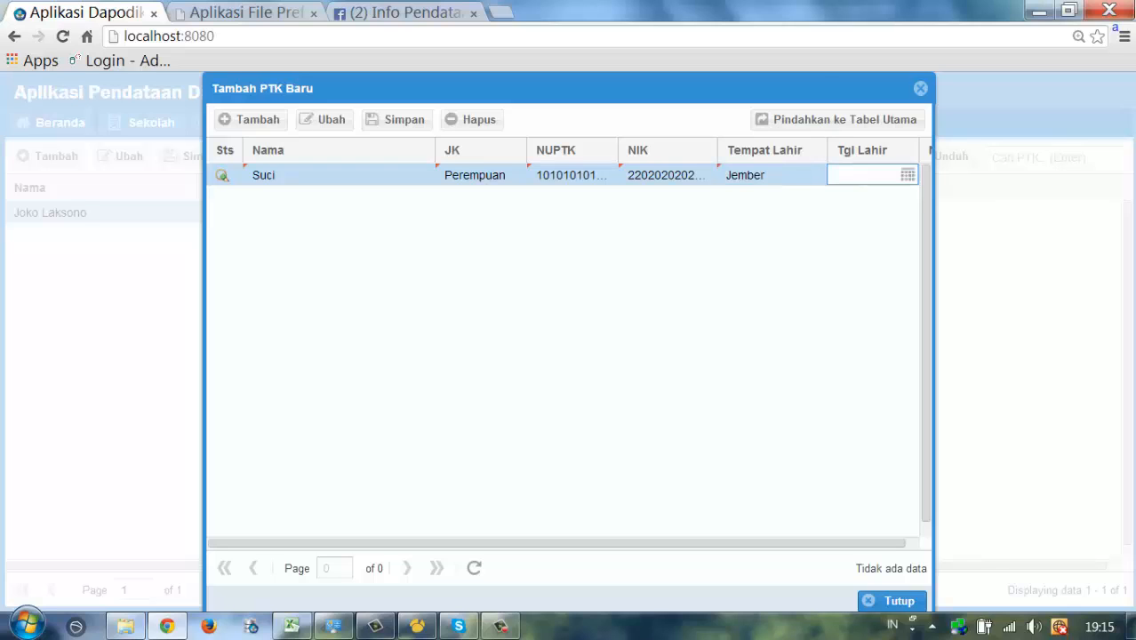
click(908, 175)
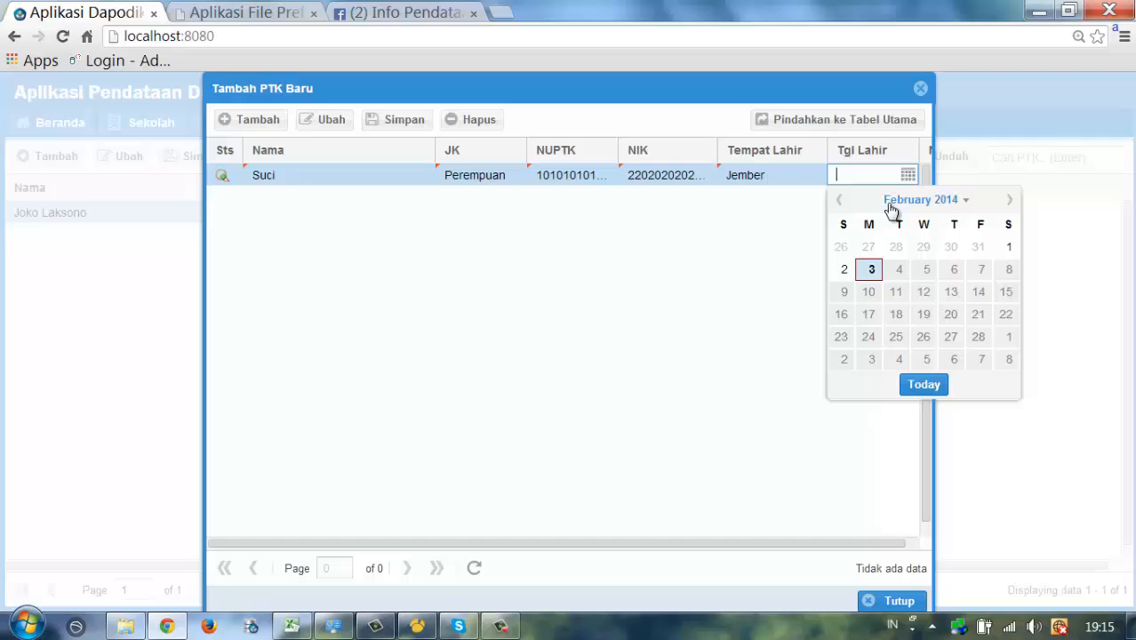
click(869, 269)
key(BackSpace)
key(BackSpace)
key(BackSpace)
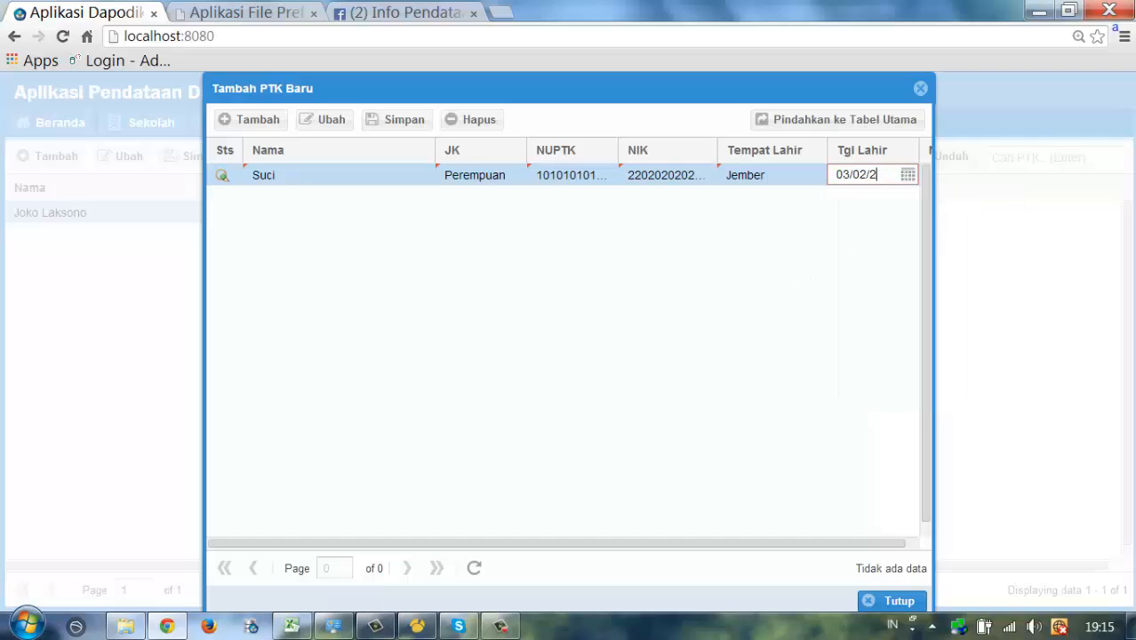
key(BackSpace)
text(1981)
key(Tab)
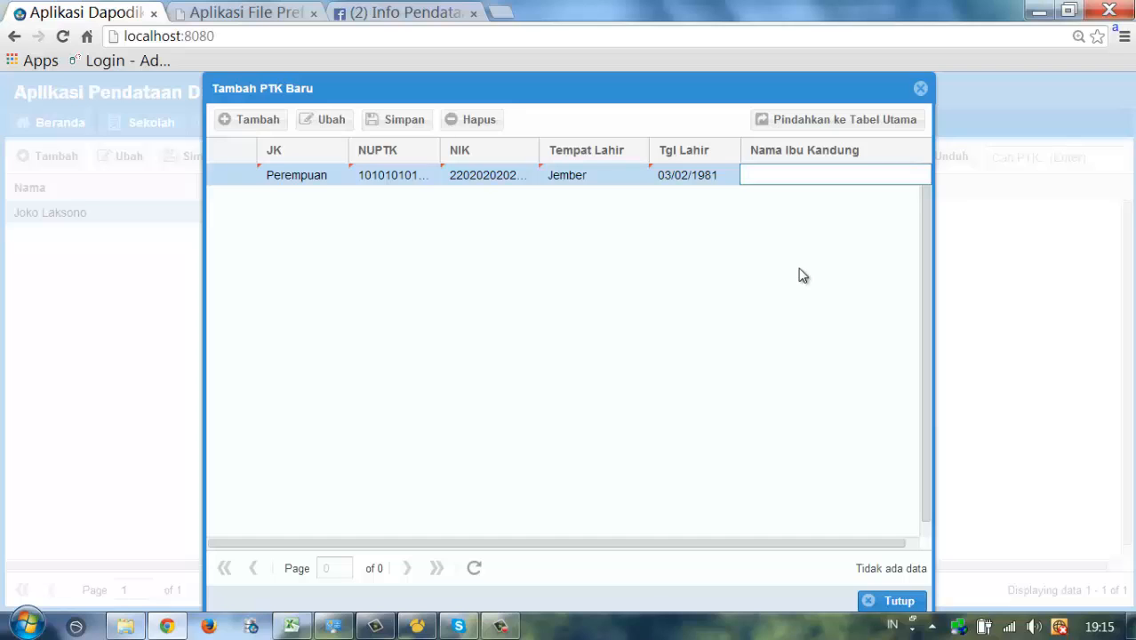
text(Murni)
click(873, 273)
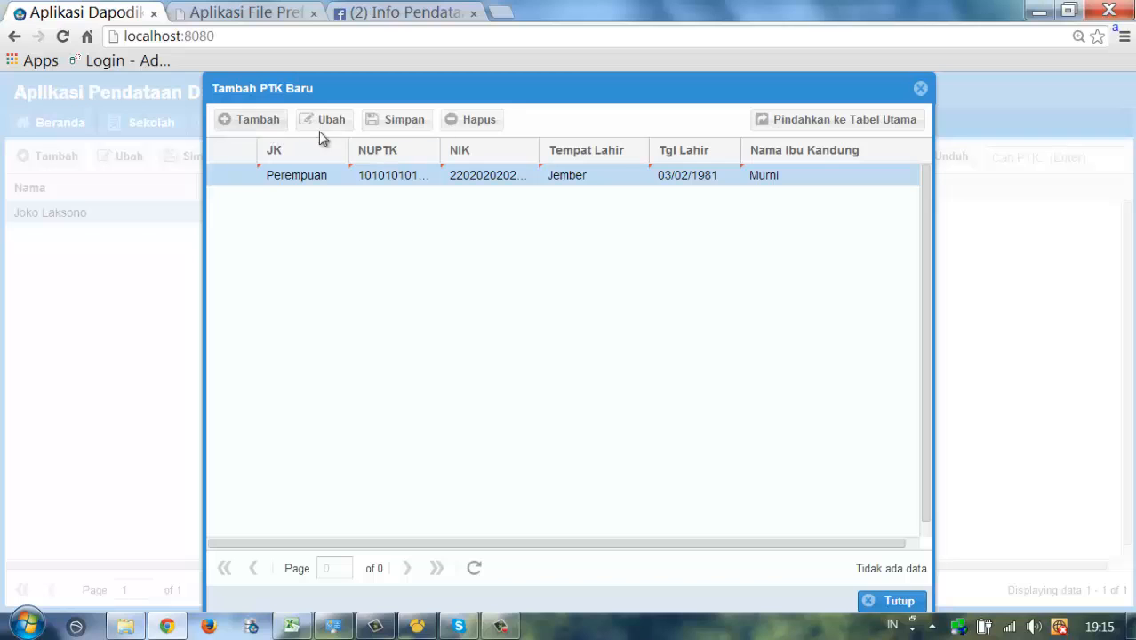
click(398, 125)
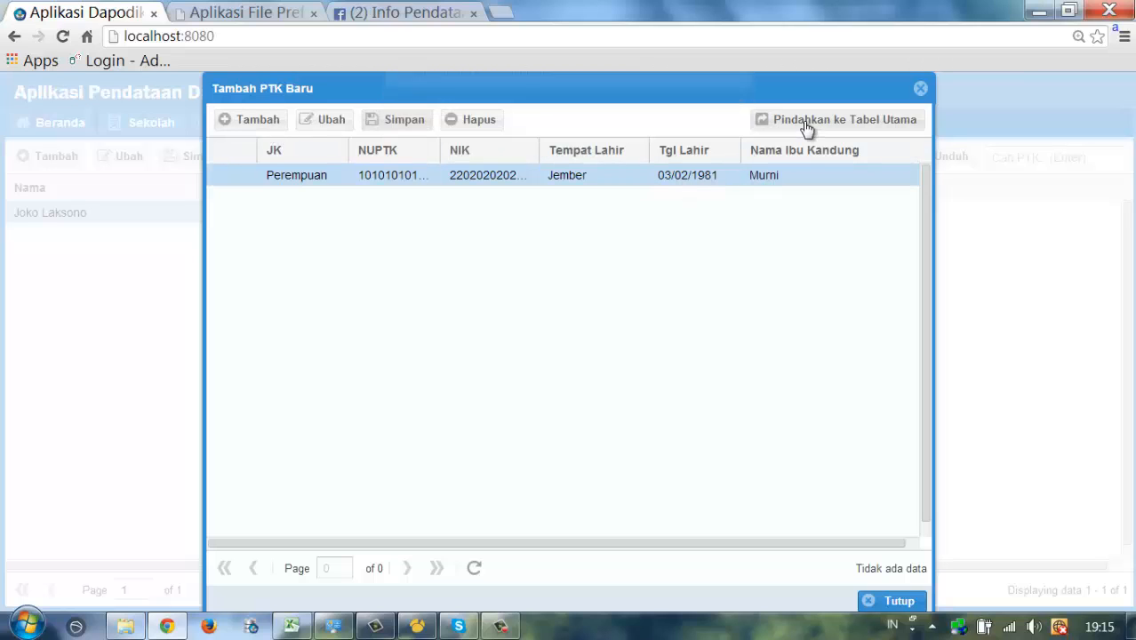
- Open the new staff member's Edit PTK form and dismiss the save-failed notice about missing address fields
double_click(635, 176)
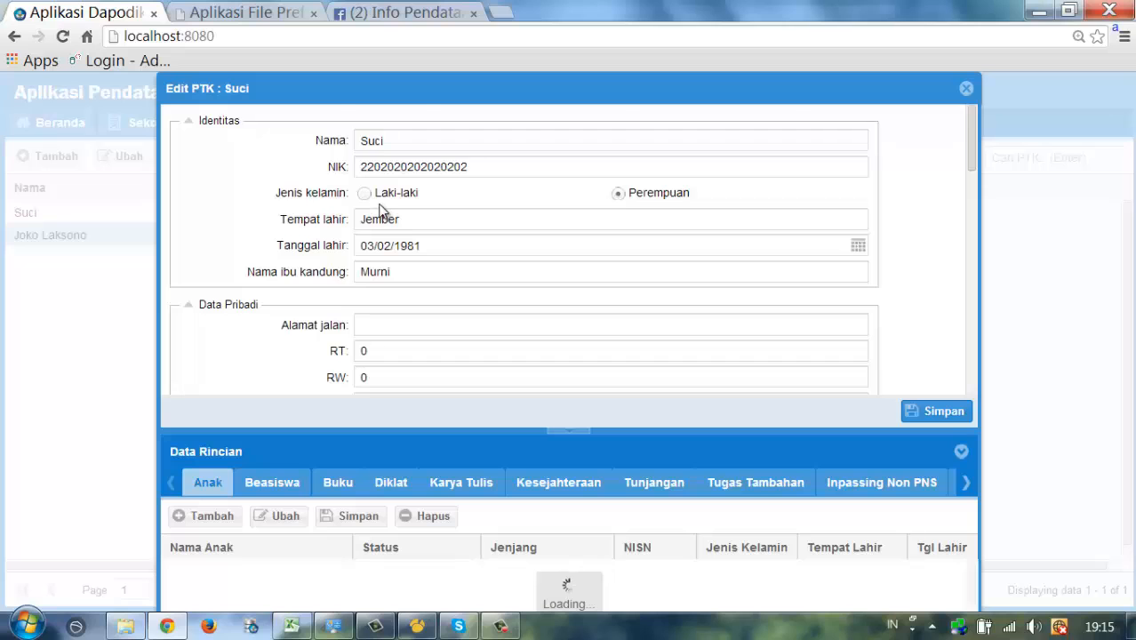
scroll(383, 215, down, 1)
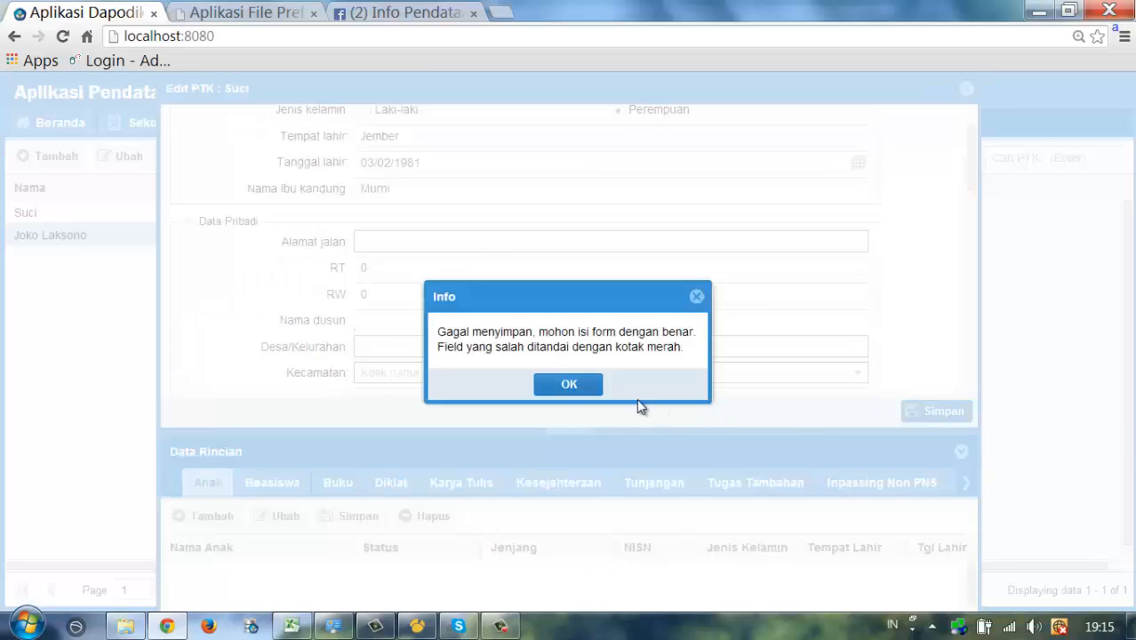
drag(482, 341, 675, 357)
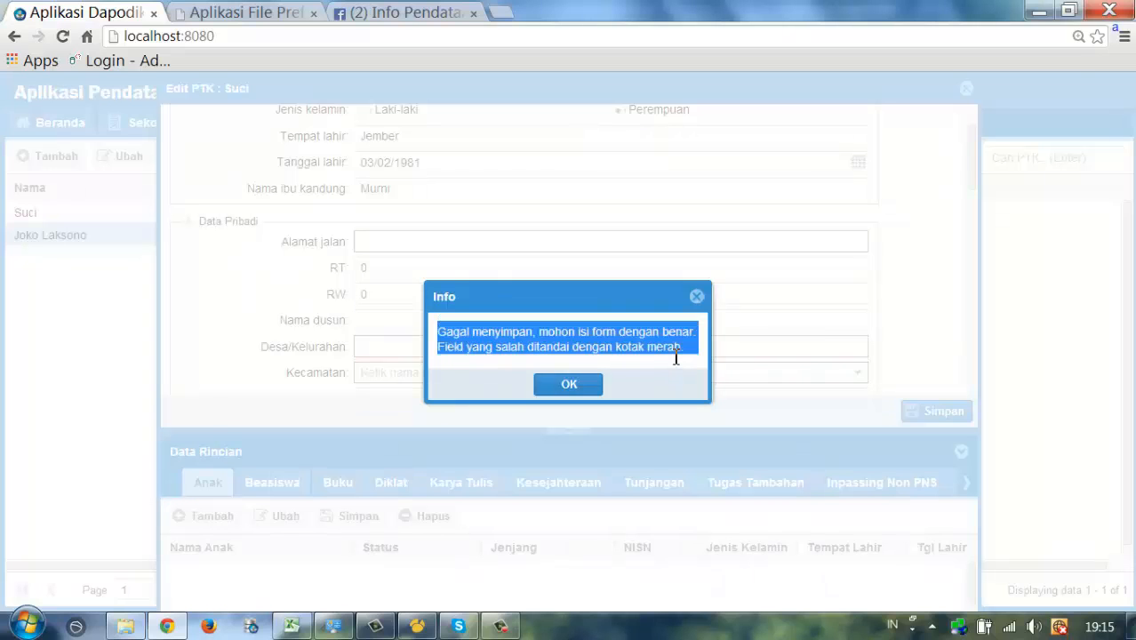
click(569, 384)
click(435, 242)
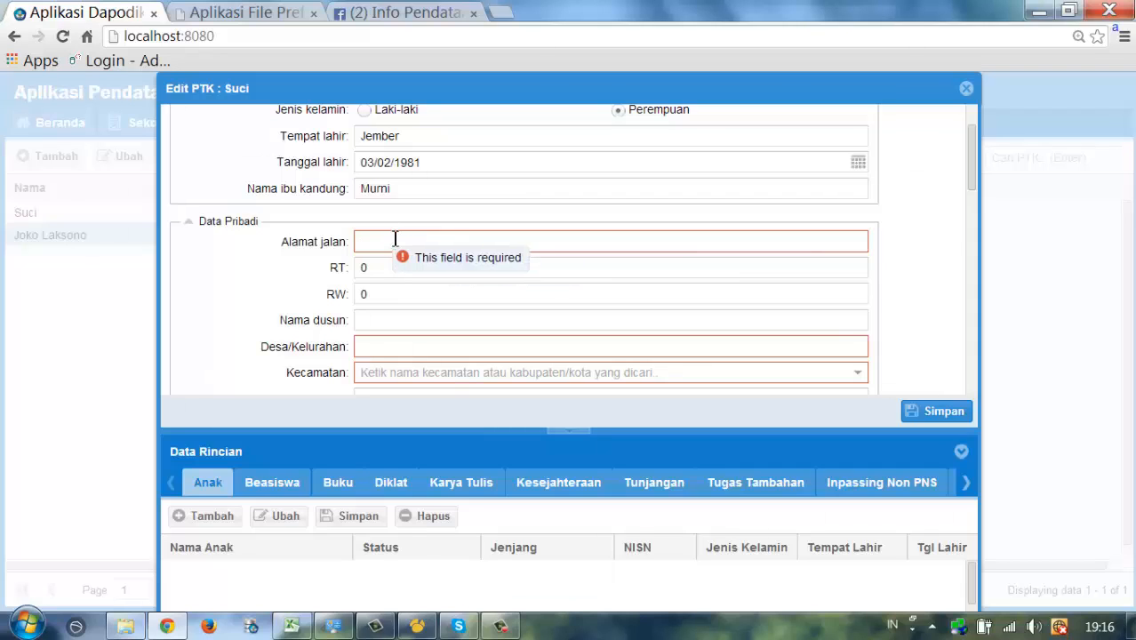
- Fill in the street address, RT 1, RW 1 and Desa/Kelurahan Kembangan
text(Jl. Ma)
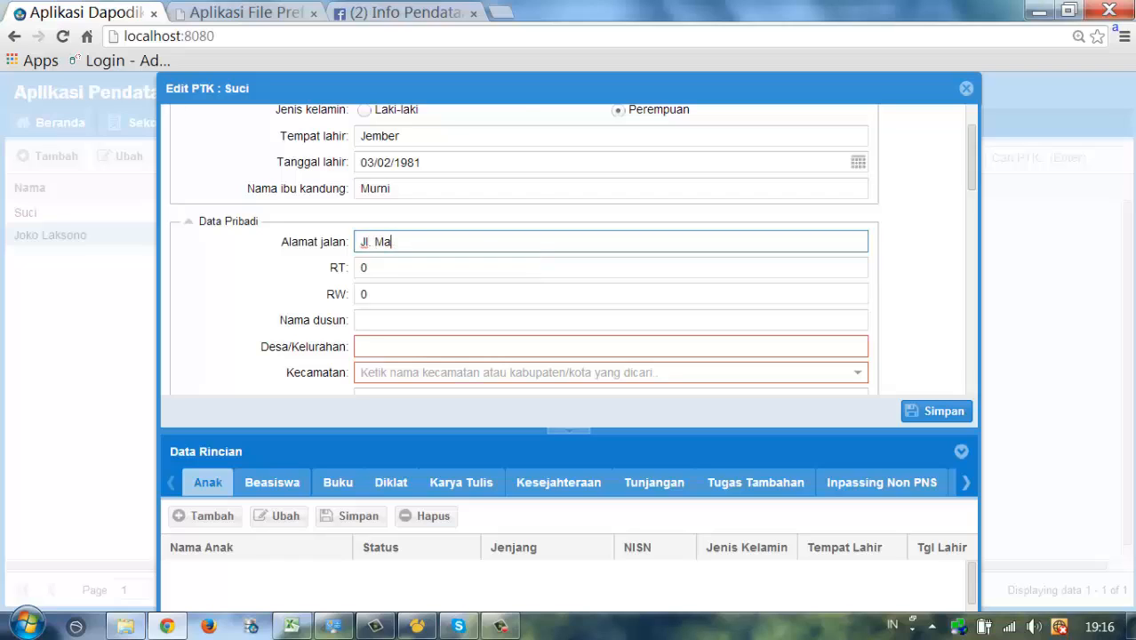
text(war)
key(Tab)
text(1)
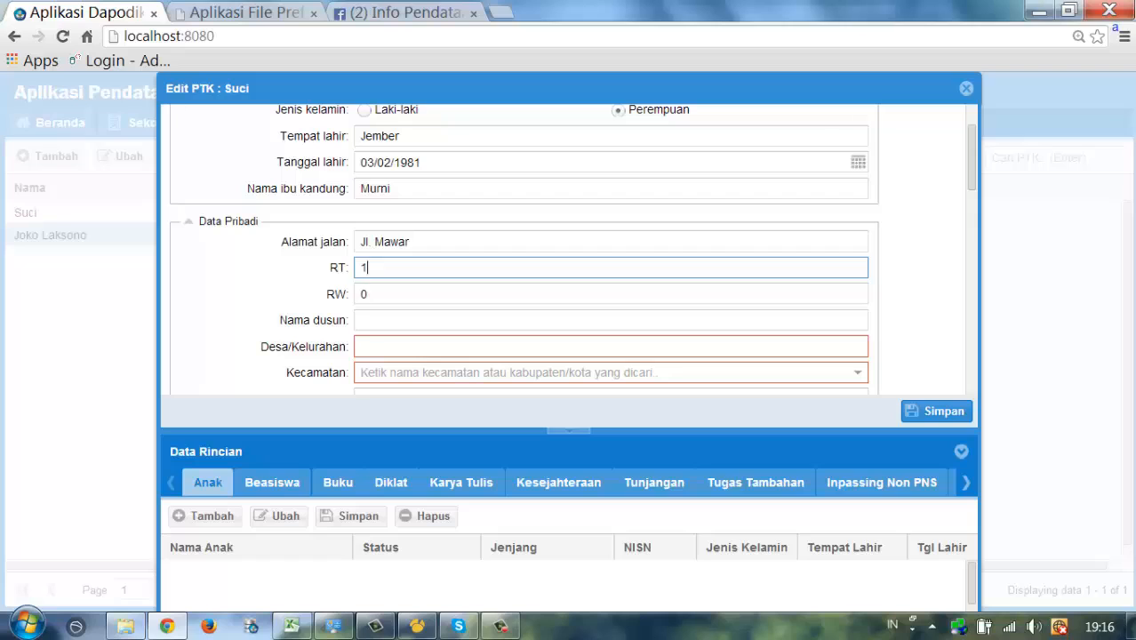
key(Tab)
text(1)
key(Tab)
key(Tab)
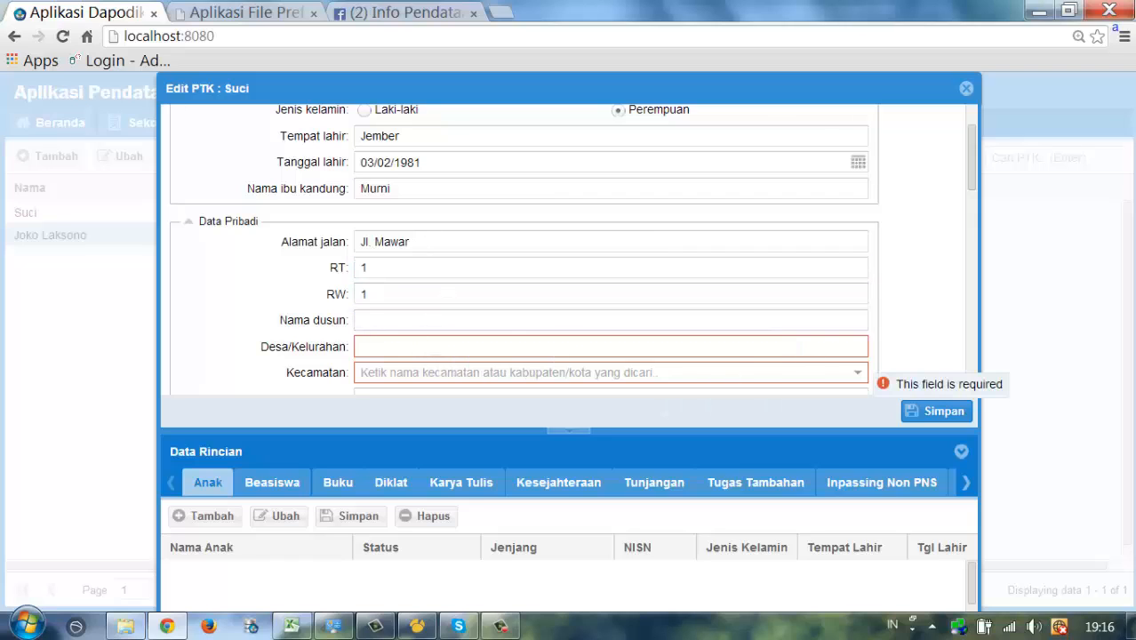
text(Kembangan)
- Replace the Kecamatan Jember with Kec. Imogiri - Kab. Bantul
key(Tab)
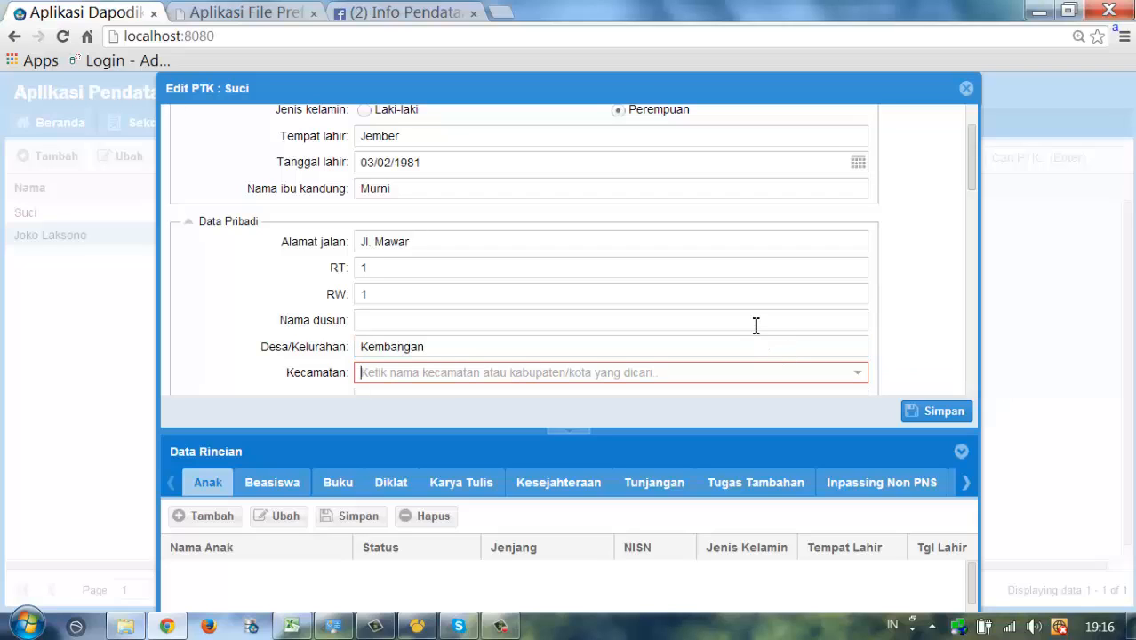
text(Jember)
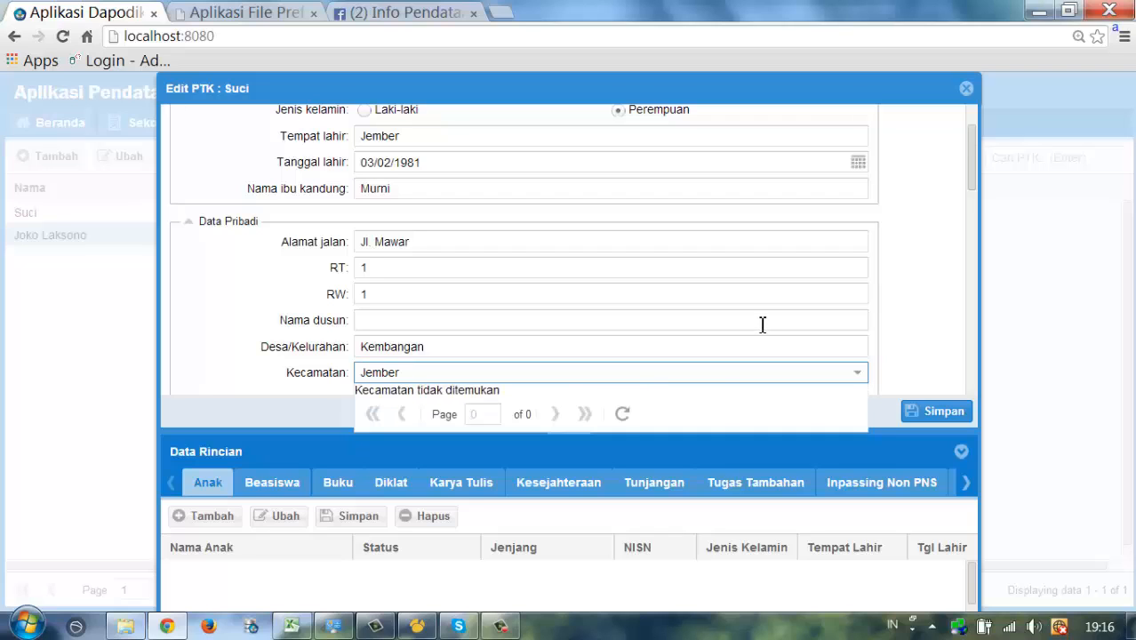
key(BackSpace)
key(BackSpace)
key(BackSpace)
key(BackSpace)
key(BackSpace)
key(BackSpace)
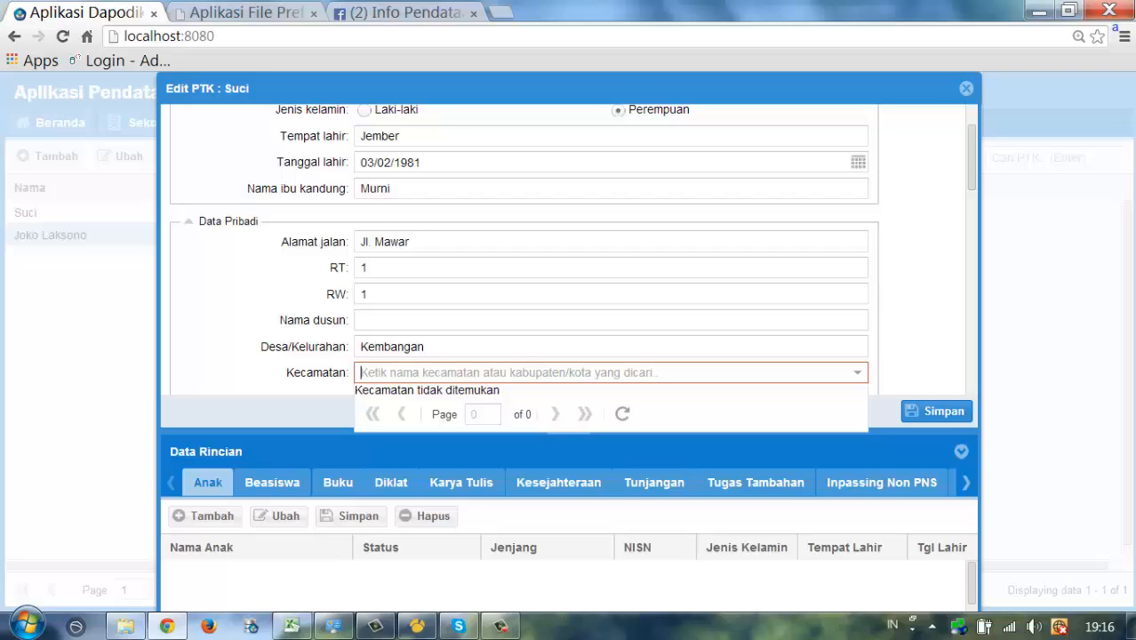
text(Imog)
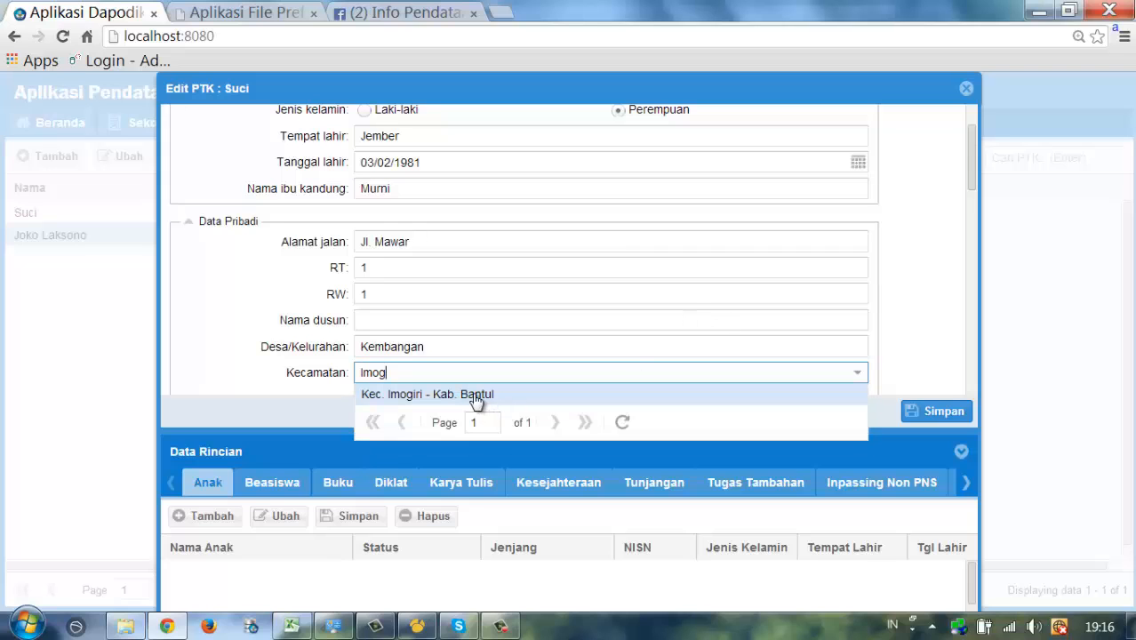
click(472, 395)
- Set religion to Islam and employment status initially to Guru Honor Sekolah
scroll(502, 331, down, 3)
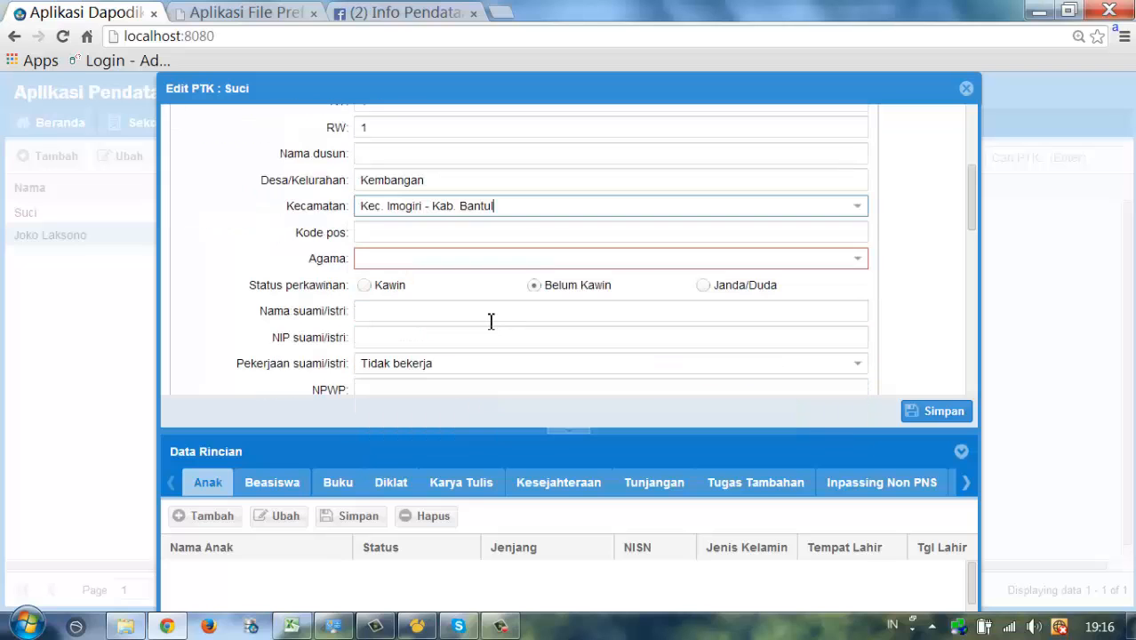
click(524, 258)
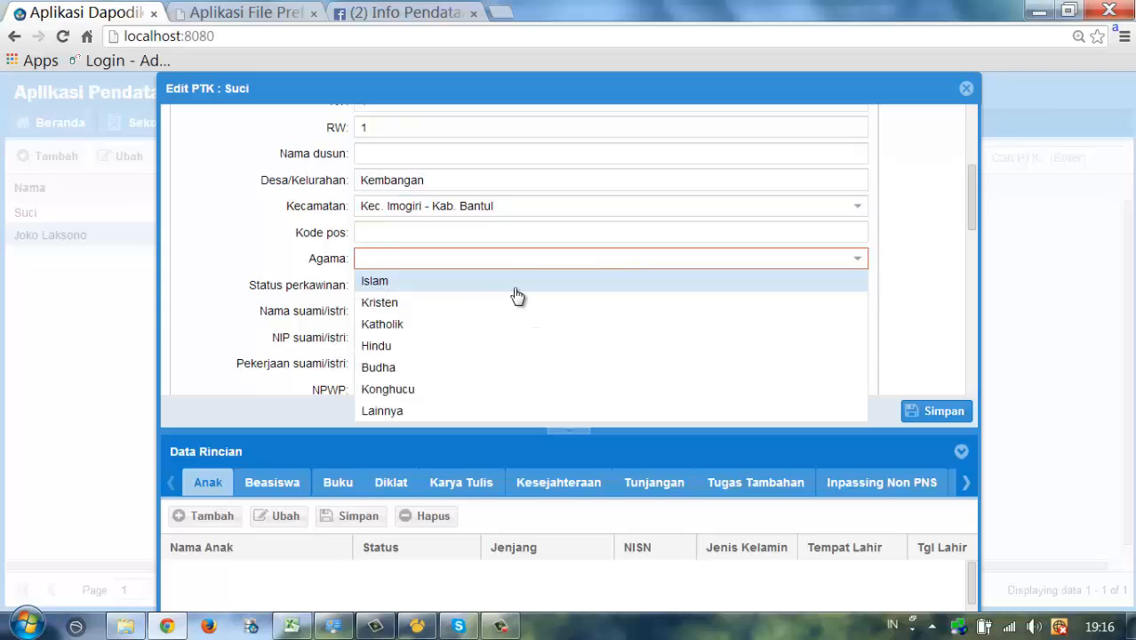
click(400, 280)
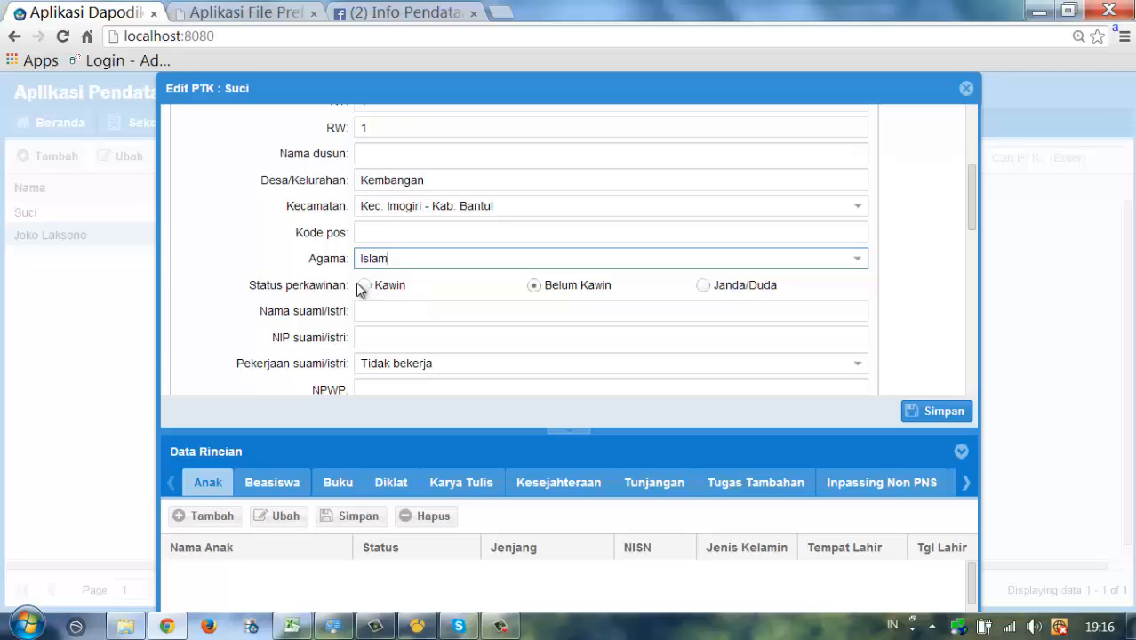
scroll(571, 374, down, 2)
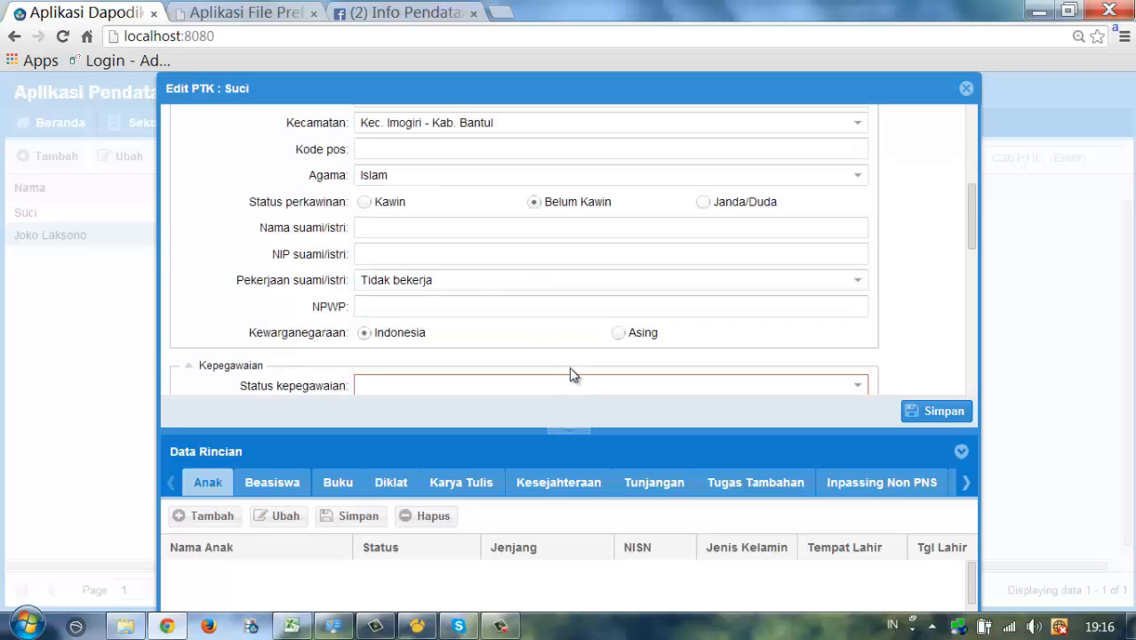
scroll(572, 374, down, 2)
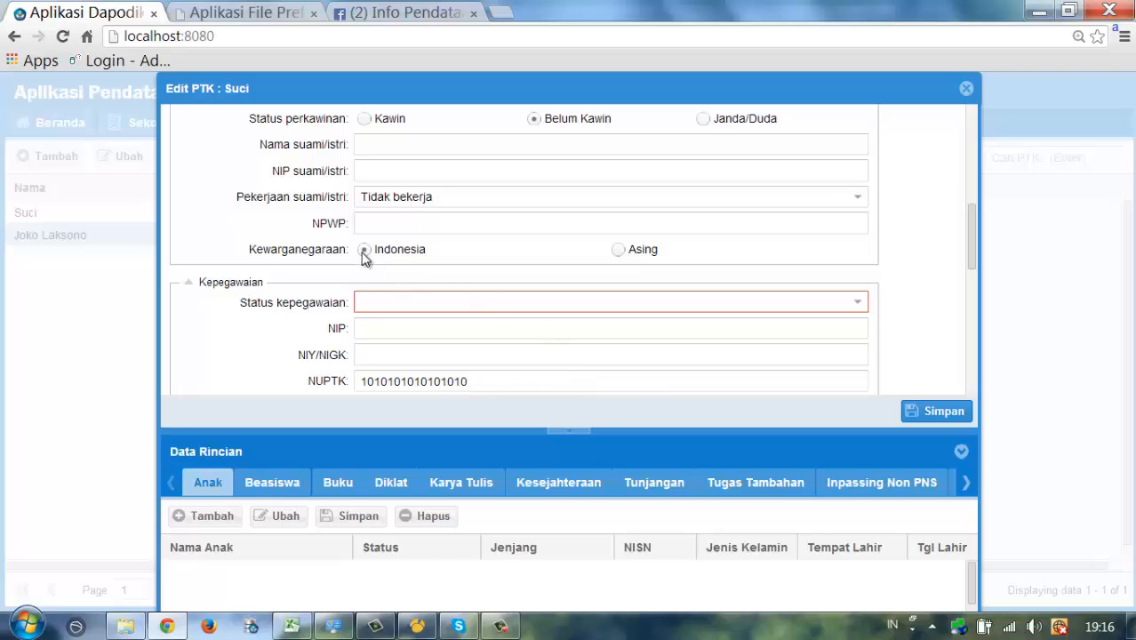
mouse_move(791, 297)
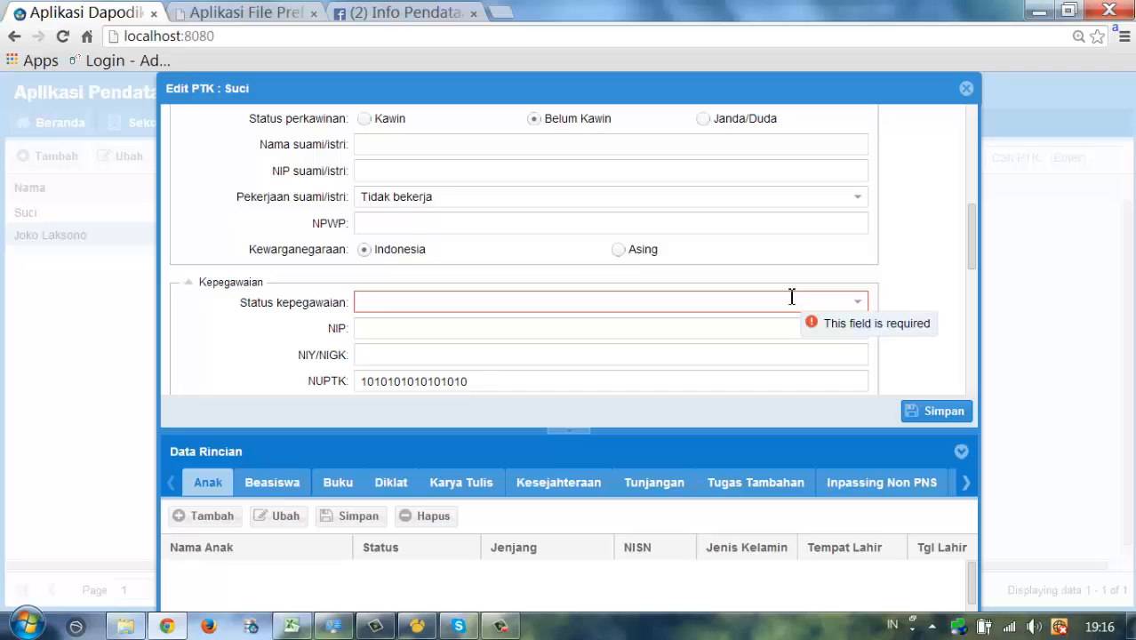
click(857, 302)
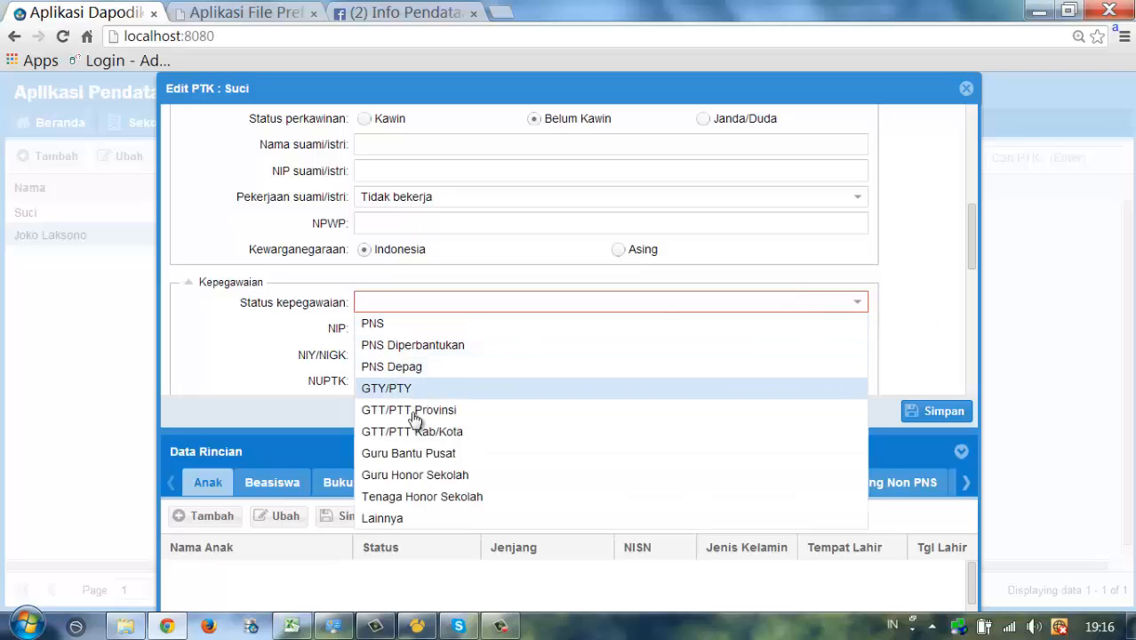
click(427, 476)
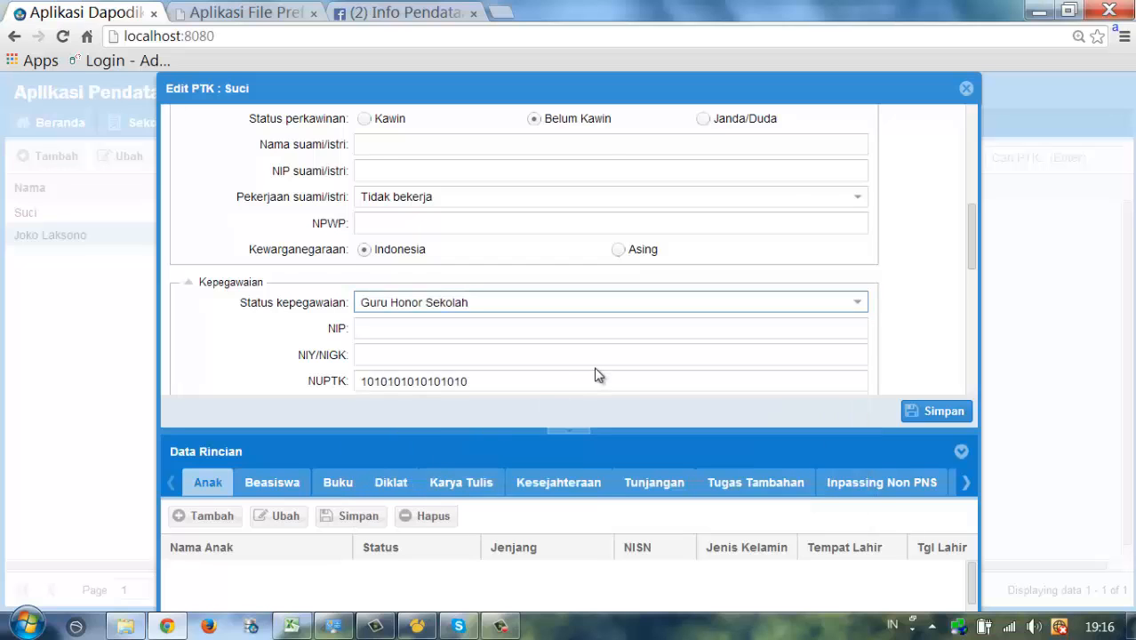
- Set Jenis PTK to Guru Kelas and correct the employment status to PNS
scroll(598, 371, down, 1)
scroll(599, 371, down, 1)
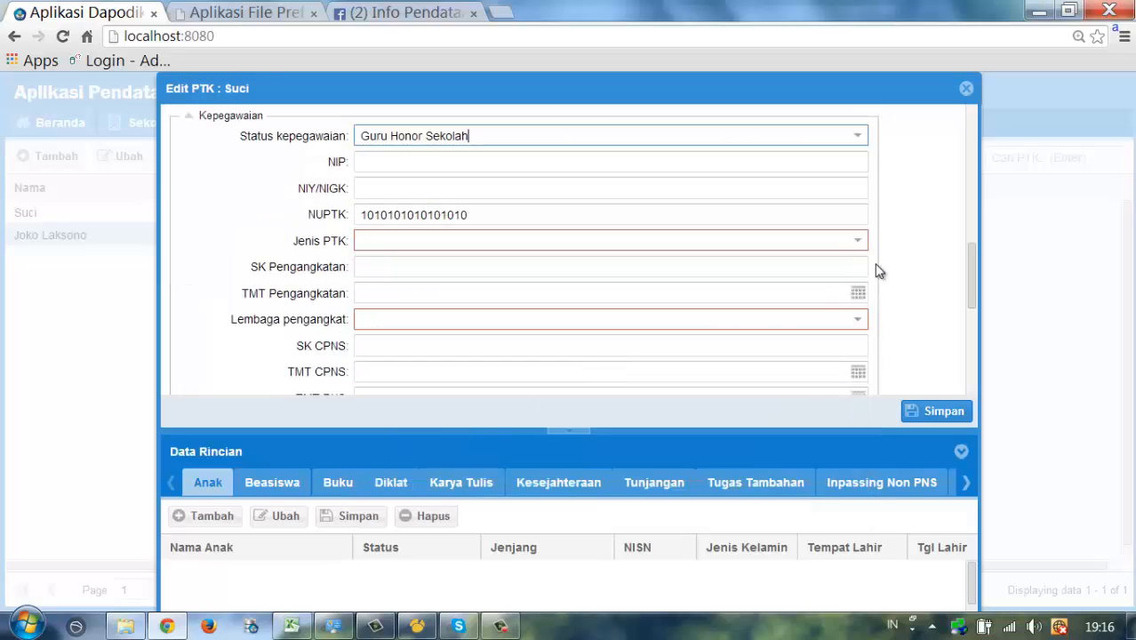
click(845, 241)
click(418, 396)
scroll(310, 204, down, 2)
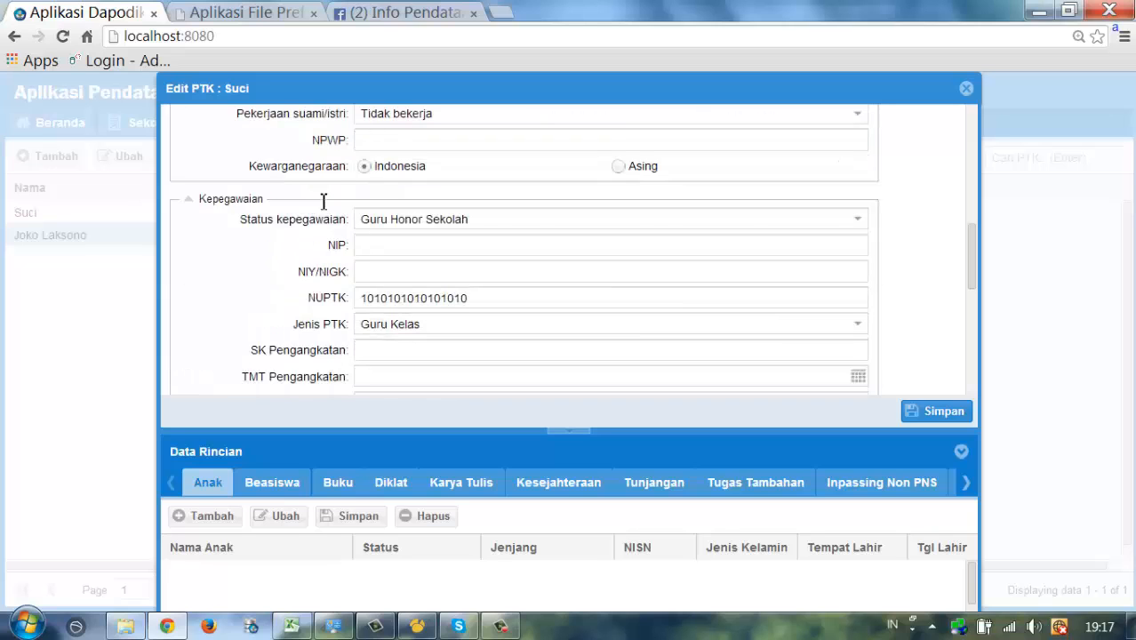
click(757, 221)
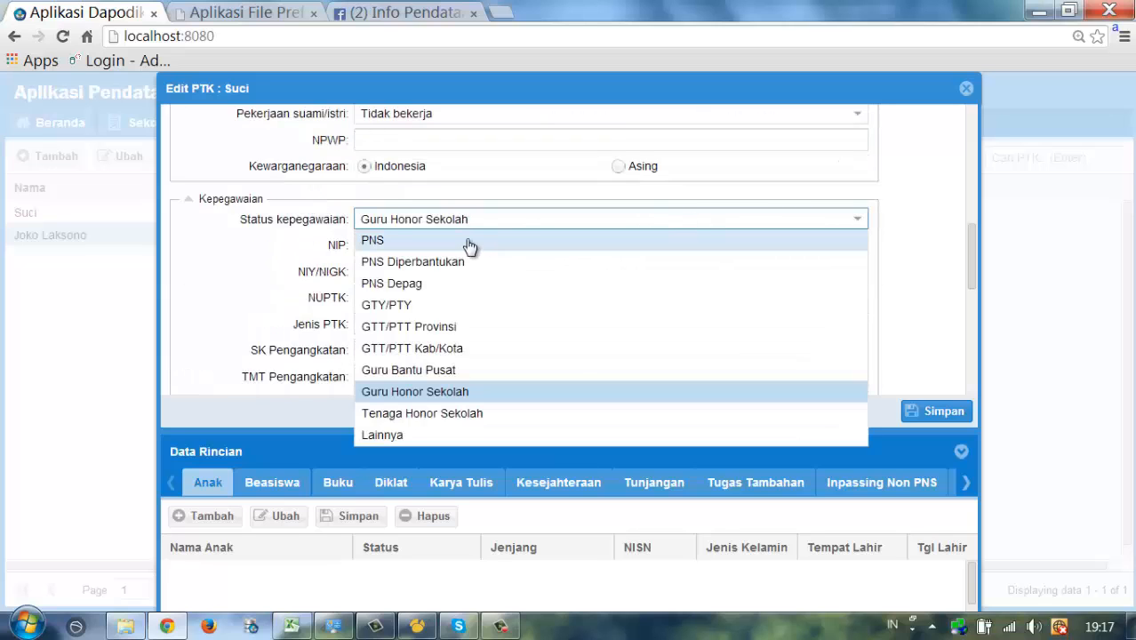
click(469, 240)
click(492, 246)
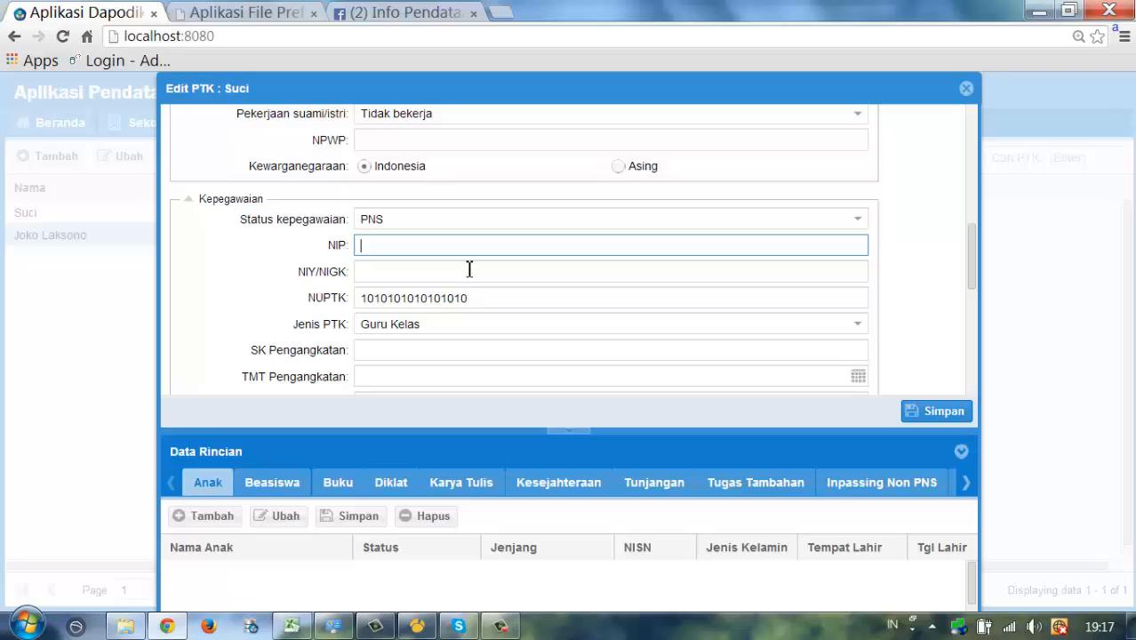
- Enter the teacher's NIP and begin the SK Pengangkatan decree number
text(54654654616516)
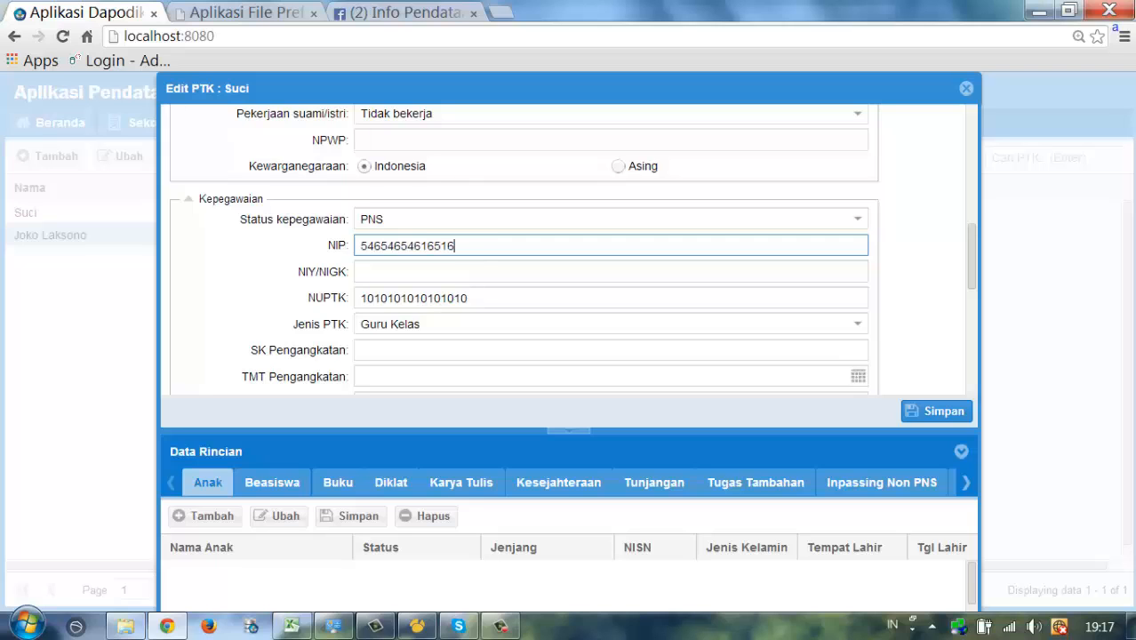
text(5165)
scroll(527, 276, down, 2)
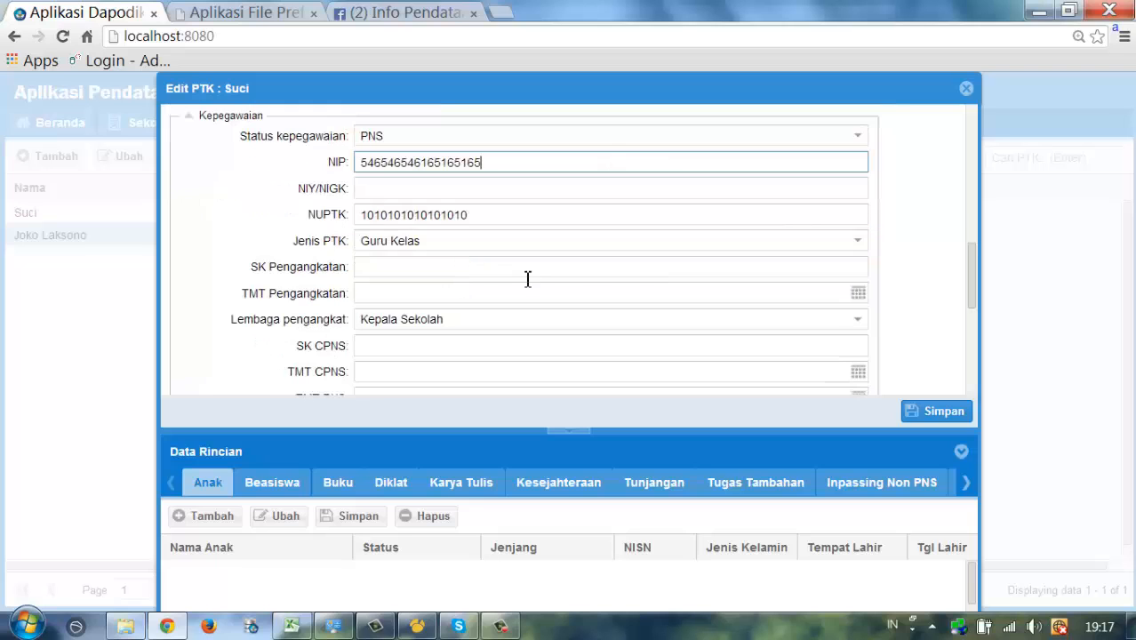
click(697, 269)
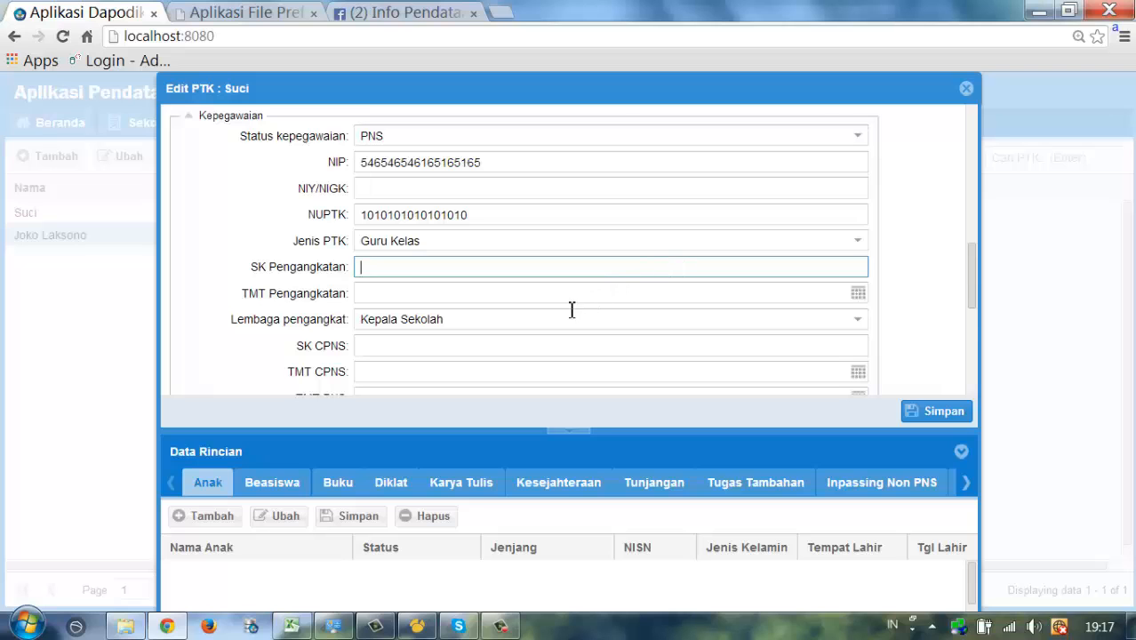
scroll(572, 309, down, 2)
scroll(547, 290, up, 2)
click(343, 143)
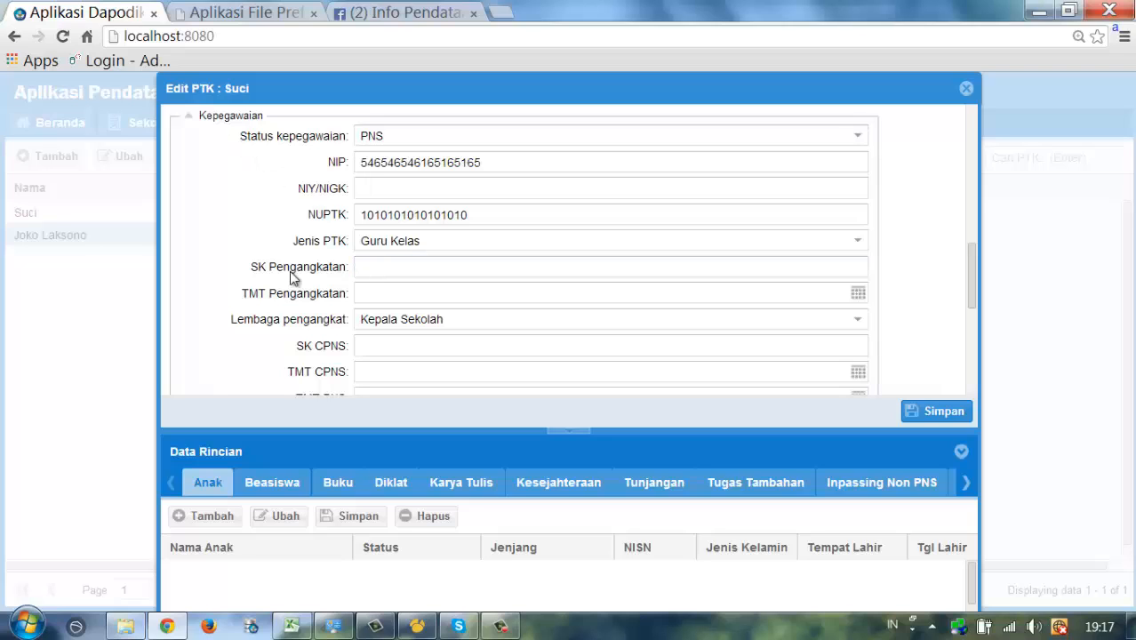
click(259, 141)
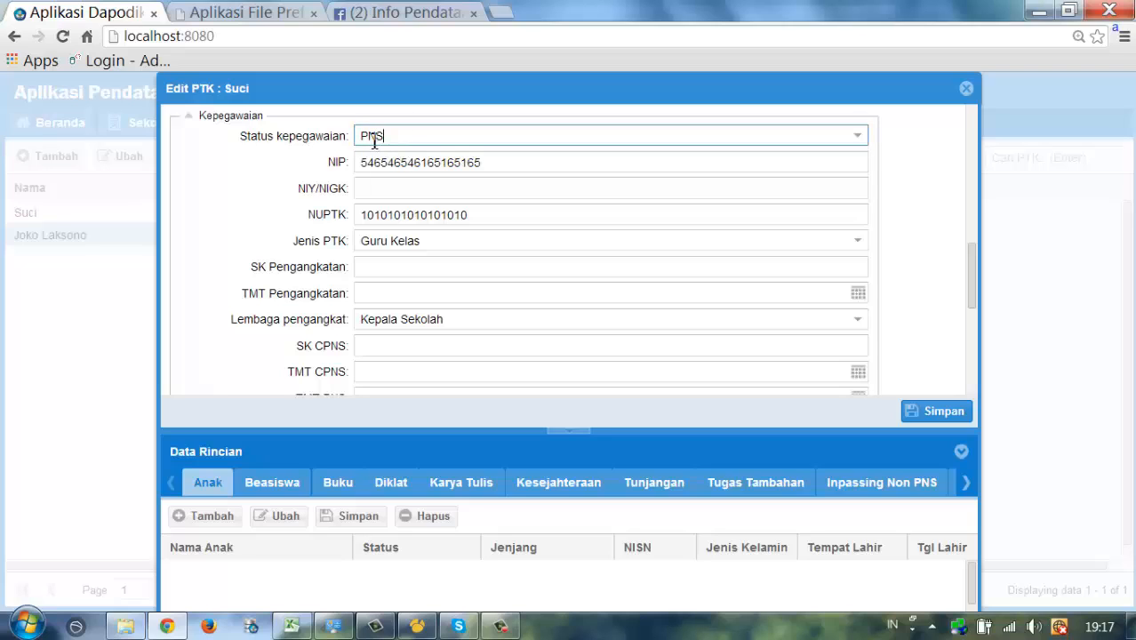
click(412, 266)
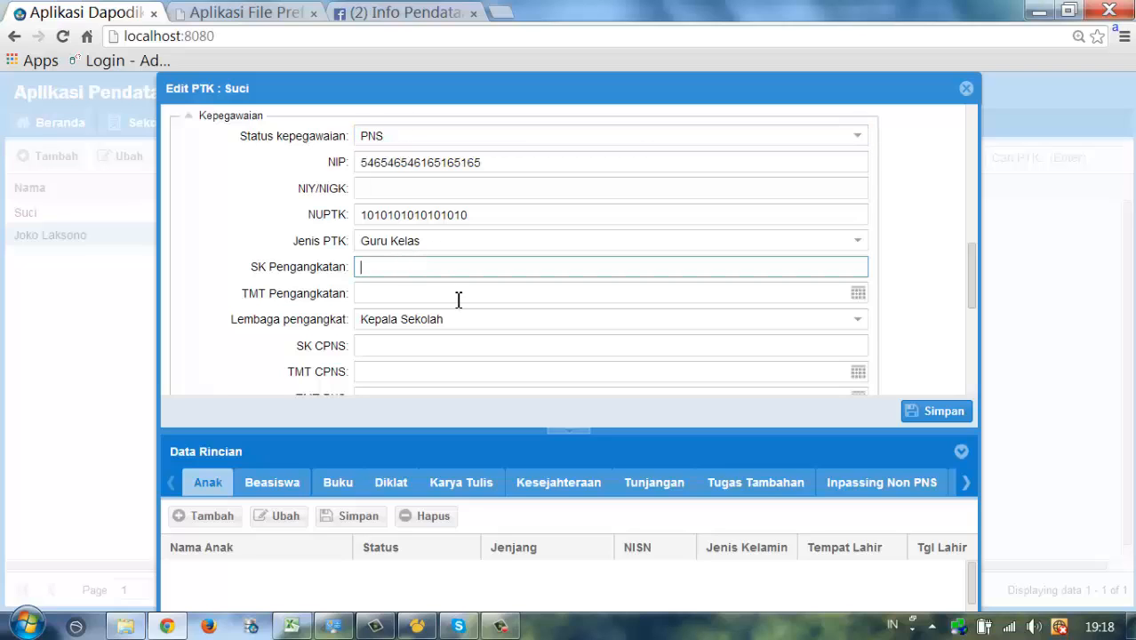
text(SK/PNS2010)
- Pick 3 February in TMT Pengangkatan and remove the wrong 2014 year
click(811, 299)
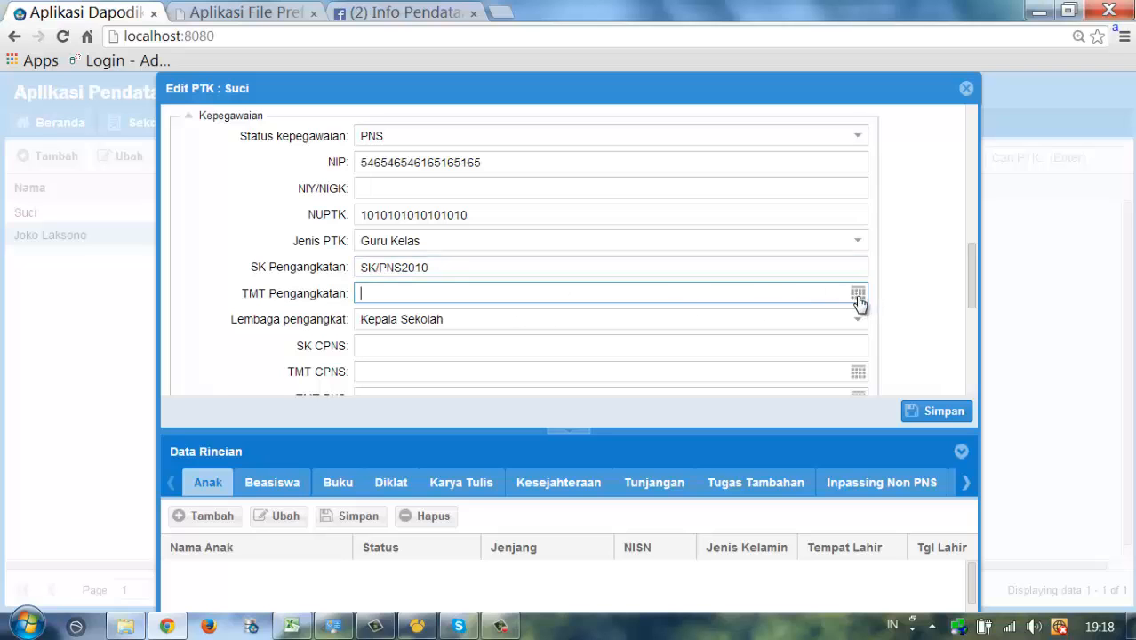
click(399, 385)
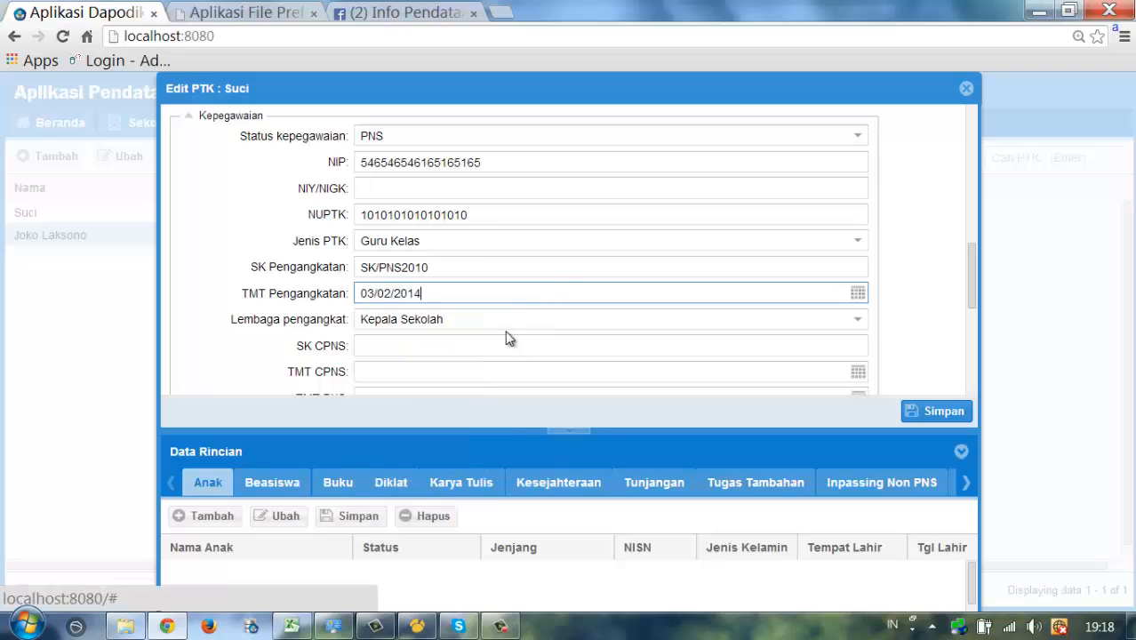
key(BackSpace)
key(BackSpace)
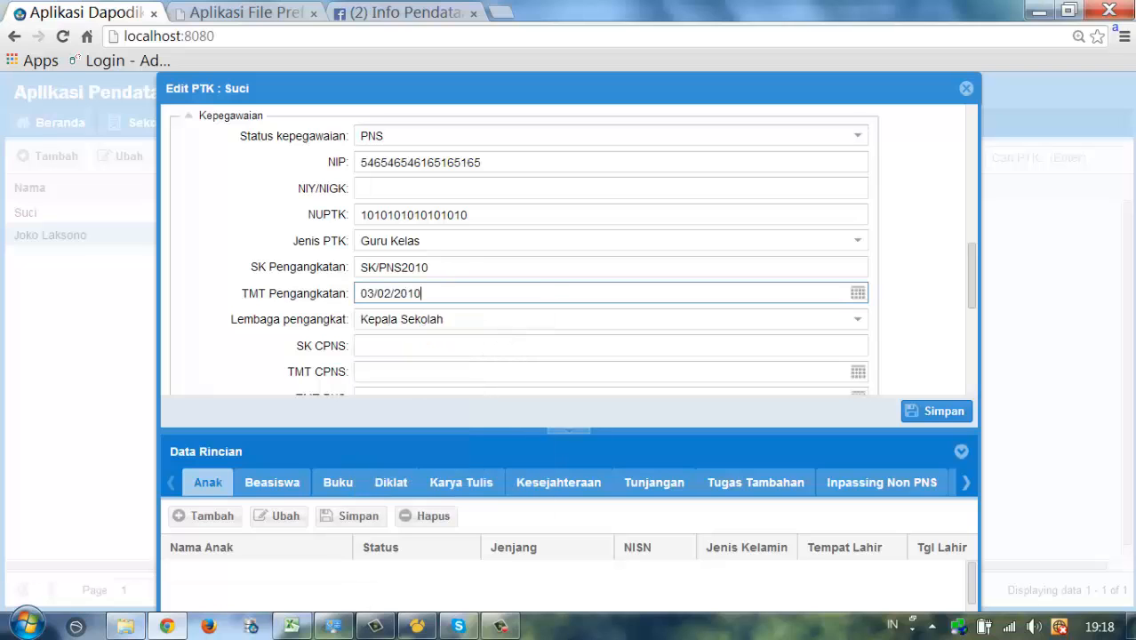
scroll(513, 339, down, 2)
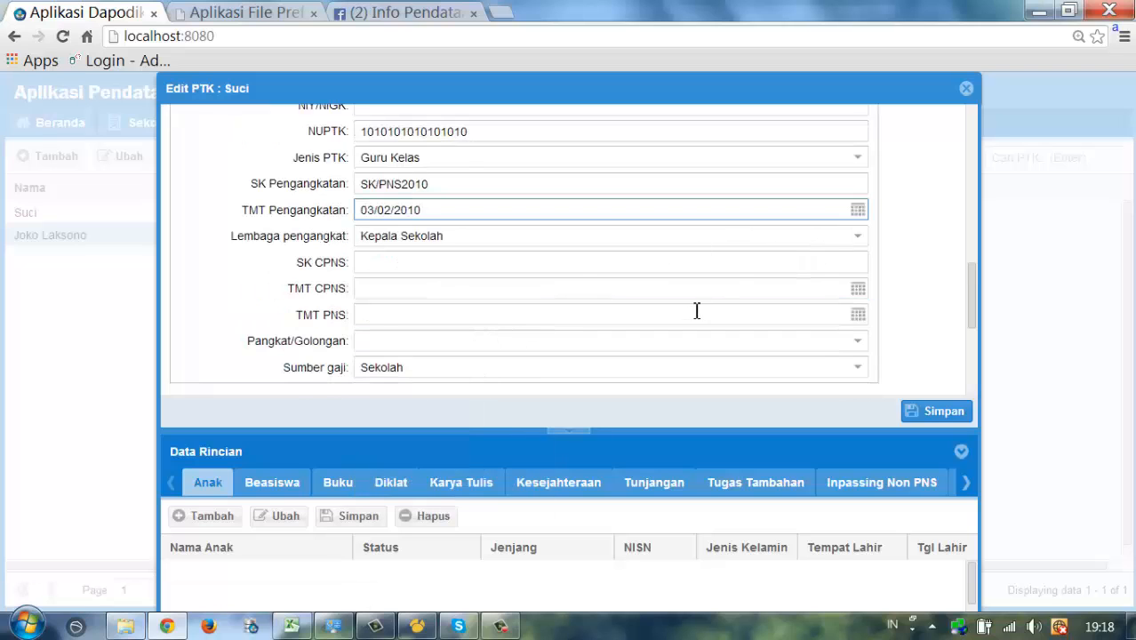
- Enter SK CPNS as SK/CPNS/2008
scroll(694, 311, up, 2)
scroll(502, 253, down, 2)
click(388, 270)
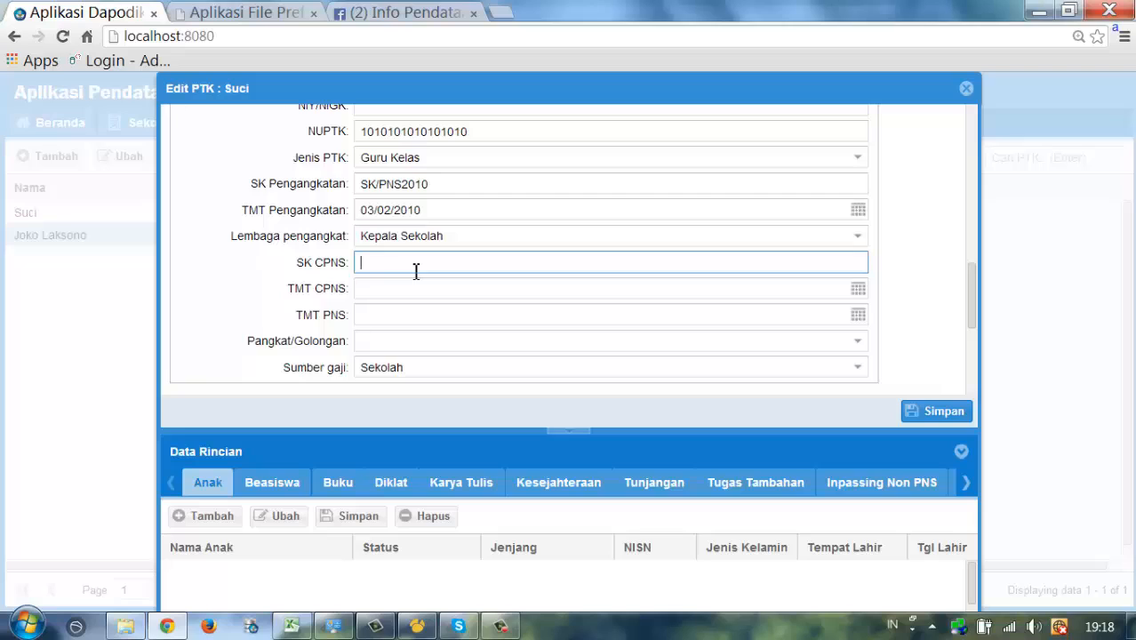
text(SK/CPNS/2008)
- Set TMT CPNS to 2 February and pick 1 February for TMT PNS
click(858, 289)
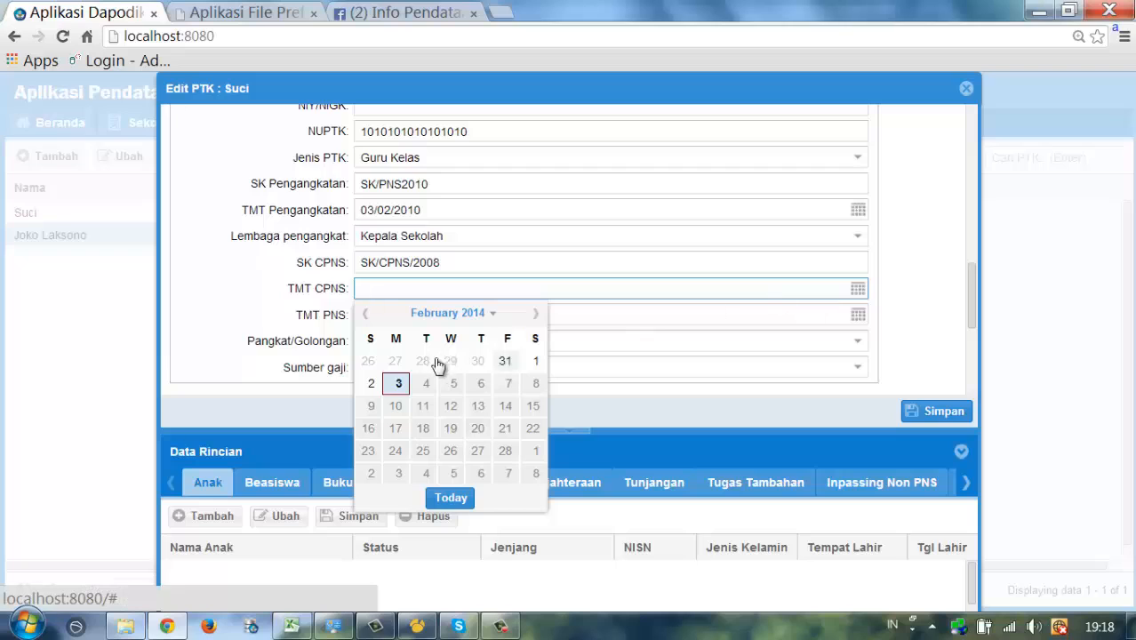
click(371, 383)
key(BackSpace)
key(BackSpace)
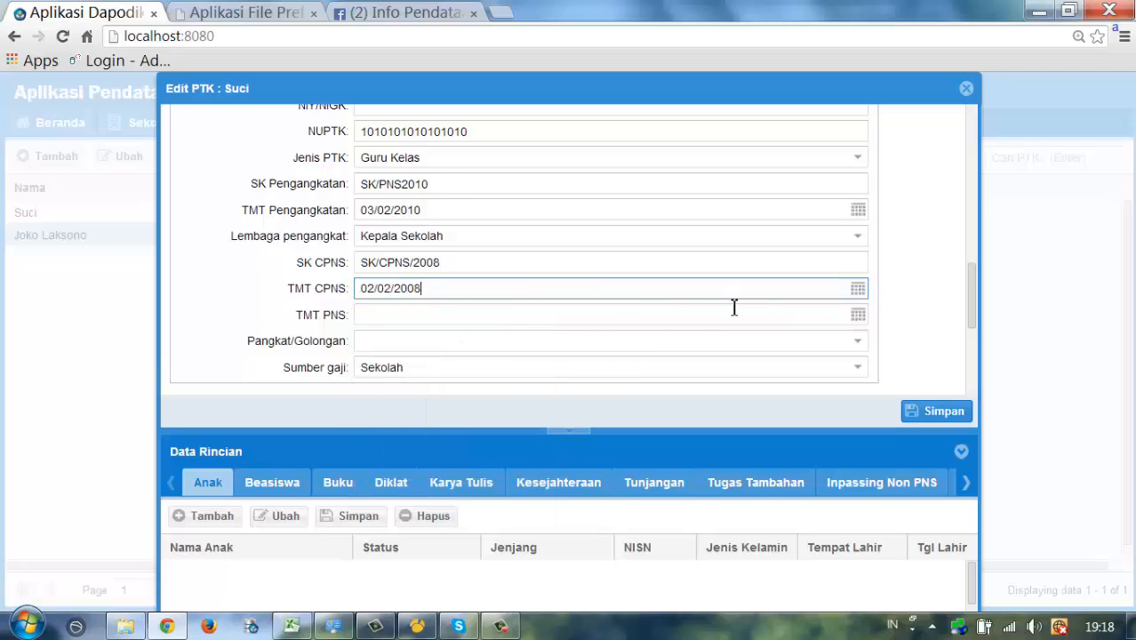
click(858, 316)
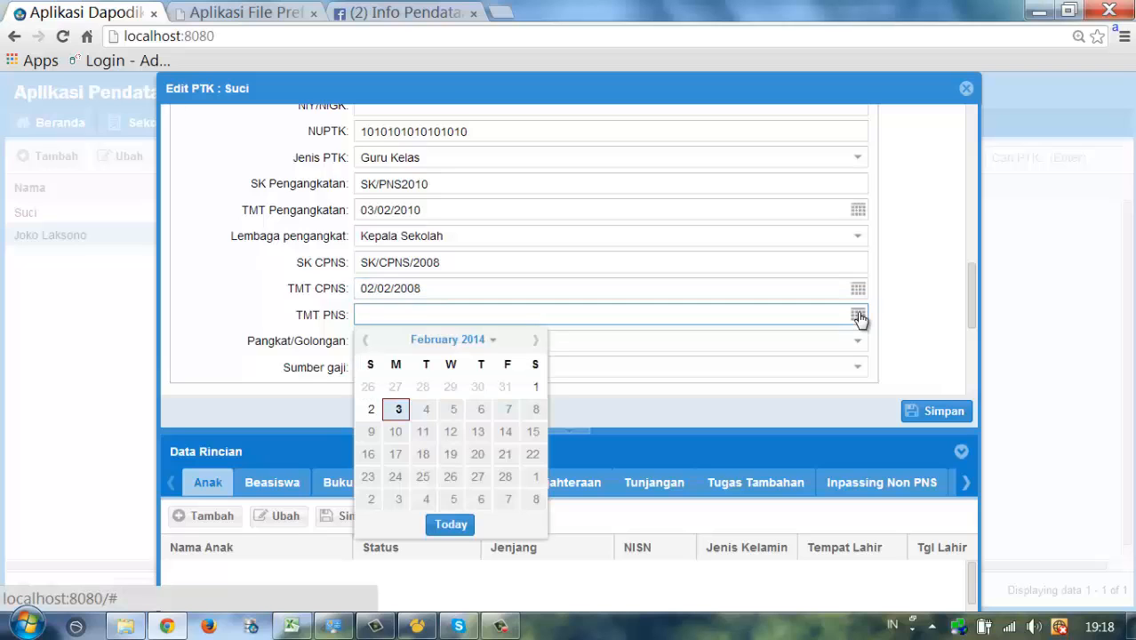
click(536, 388)
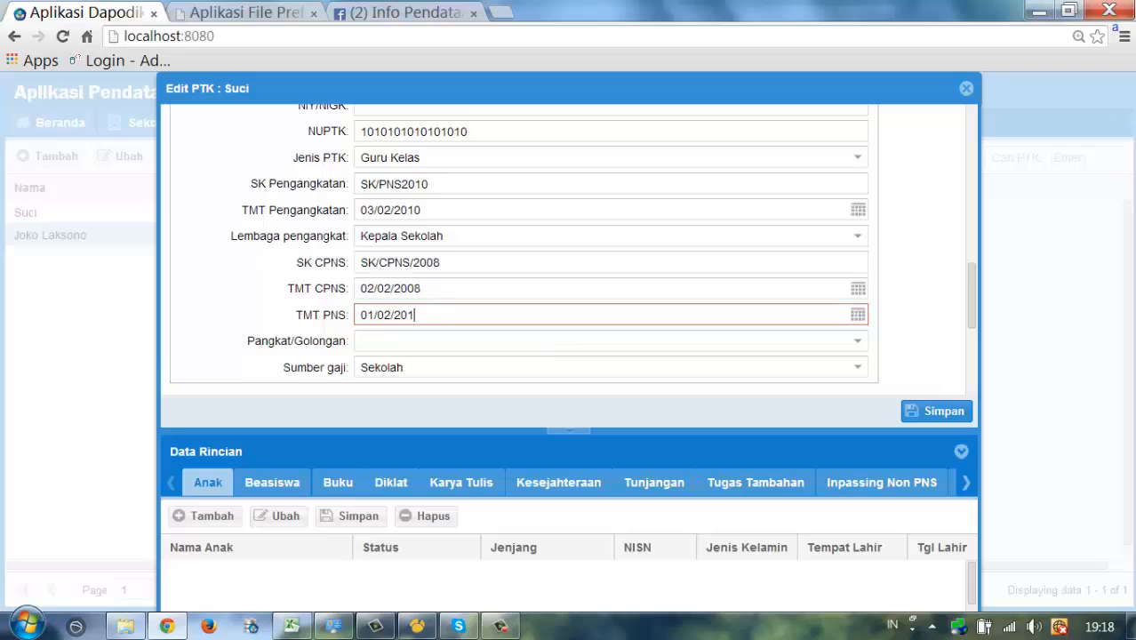
- Set Pangkat/Golongan to III/a and Sumber gaji to APBN, leaving Keahlian laboratorium empty
scroll(857, 323, down, 2)
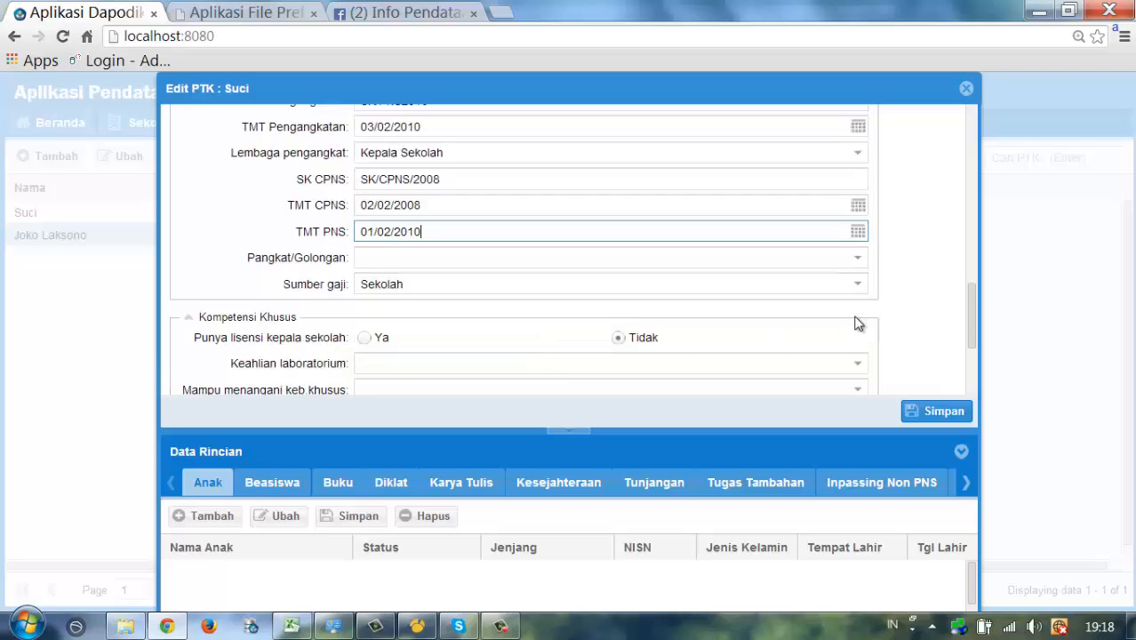
click(854, 260)
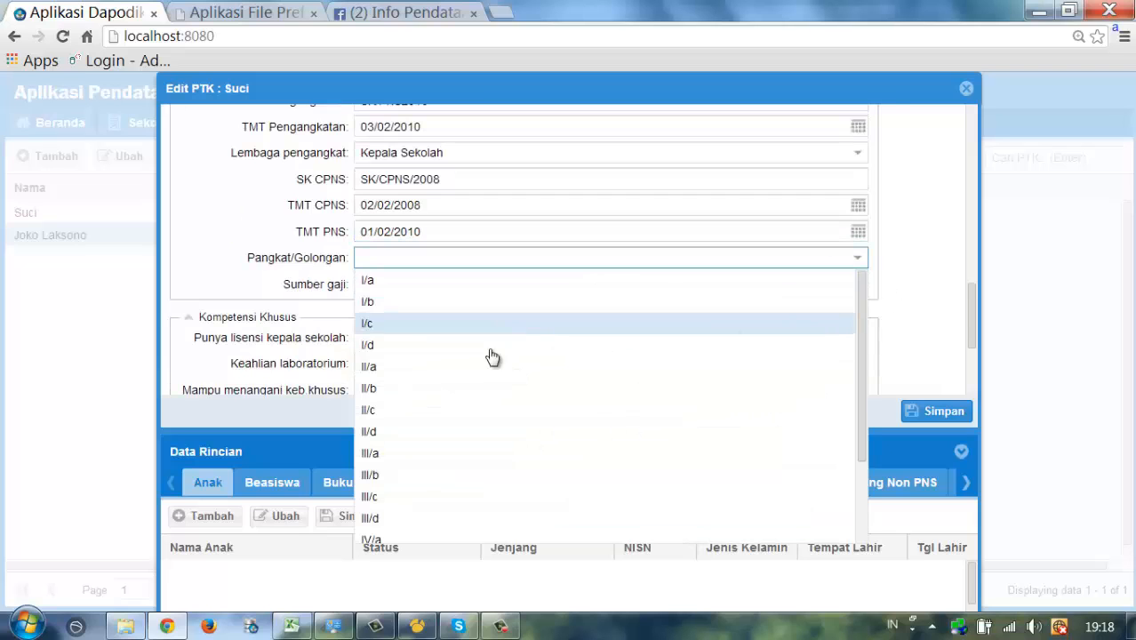
click(404, 451)
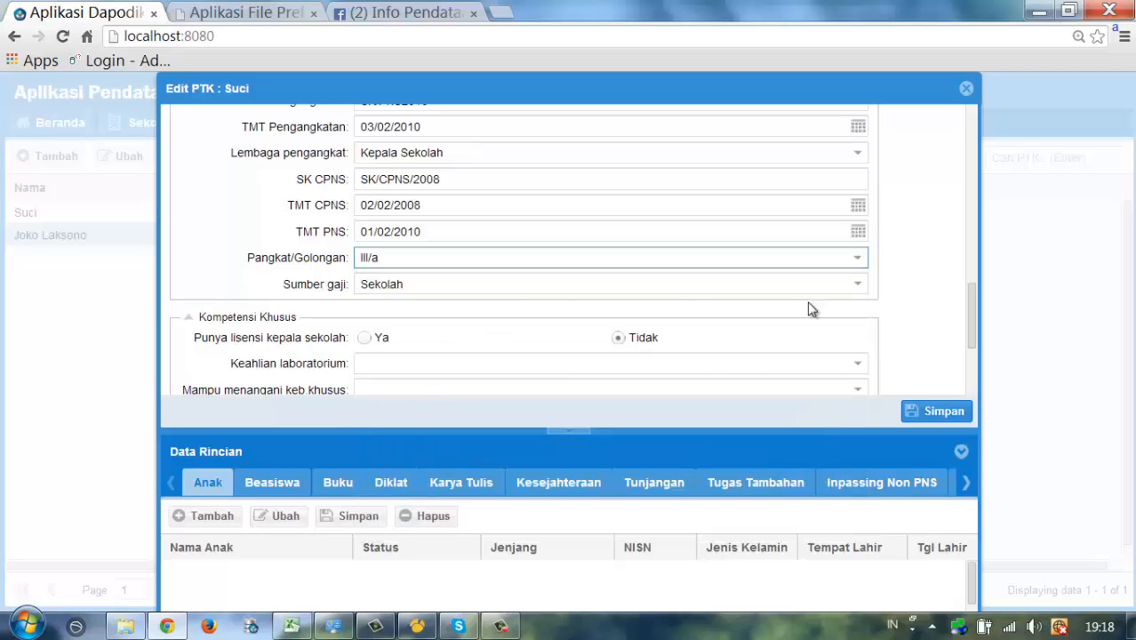
click(858, 284)
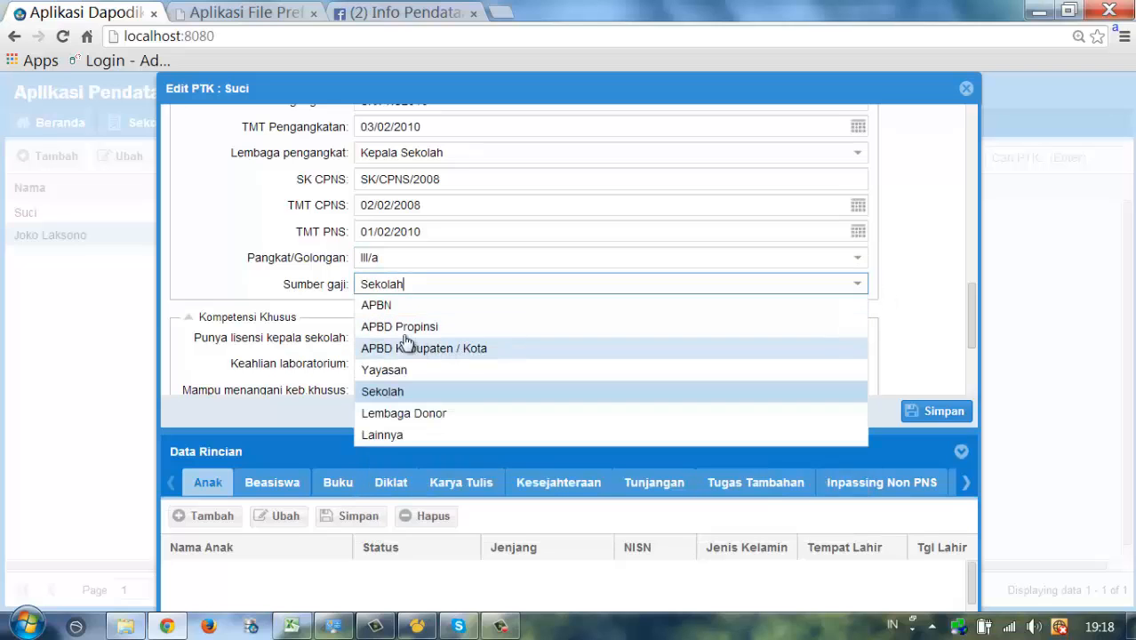
click(389, 305)
scroll(622, 267, down, 5)
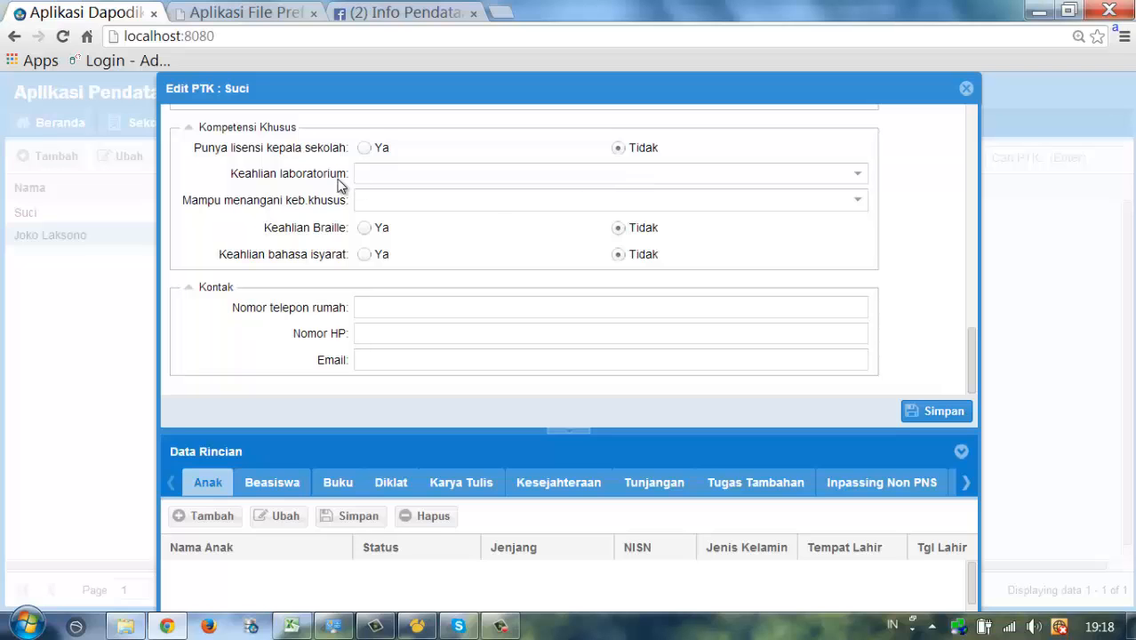
click(858, 176)
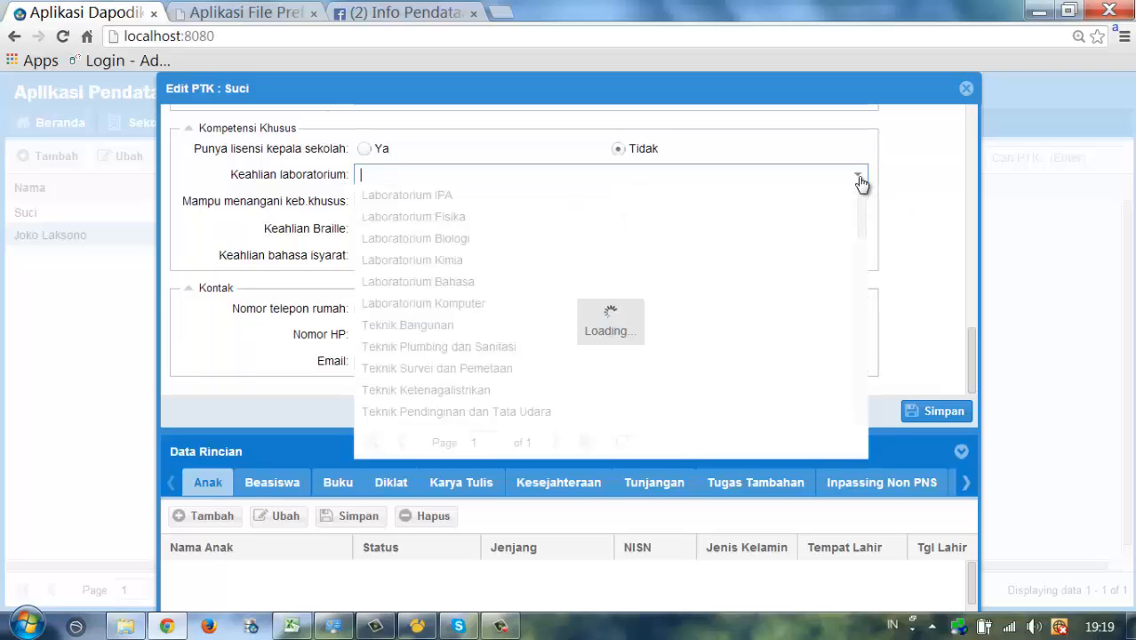
click(859, 177)
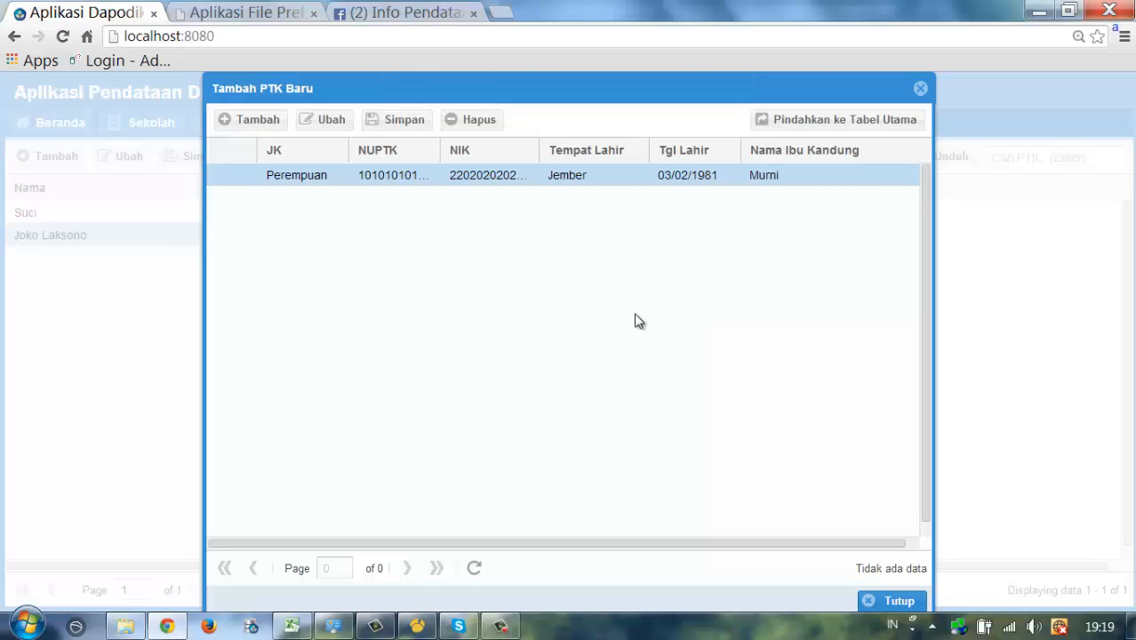
- Refresh and close the Tambah PTK Baru list, then filter the PTK grid to unassigned staff
click(474, 571)
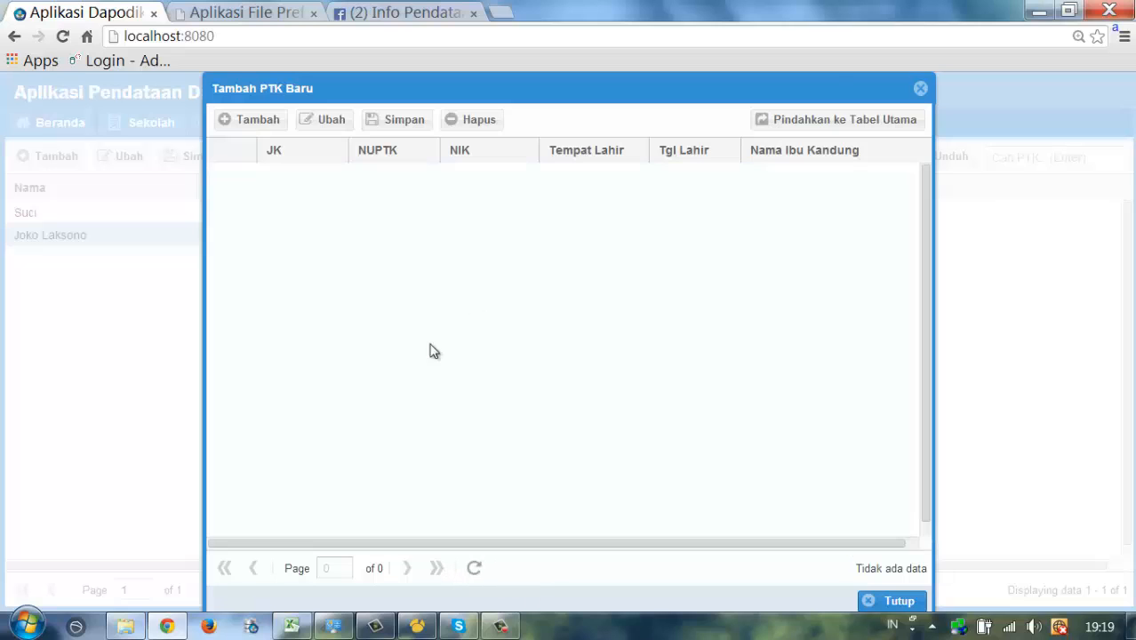
click(921, 89)
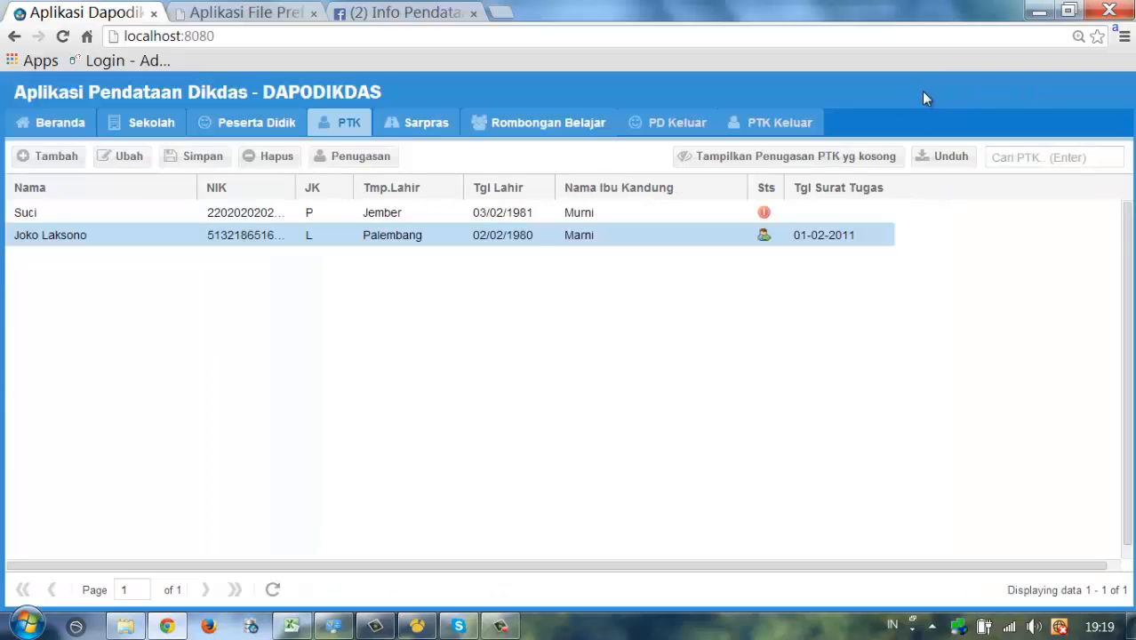
click(92, 220)
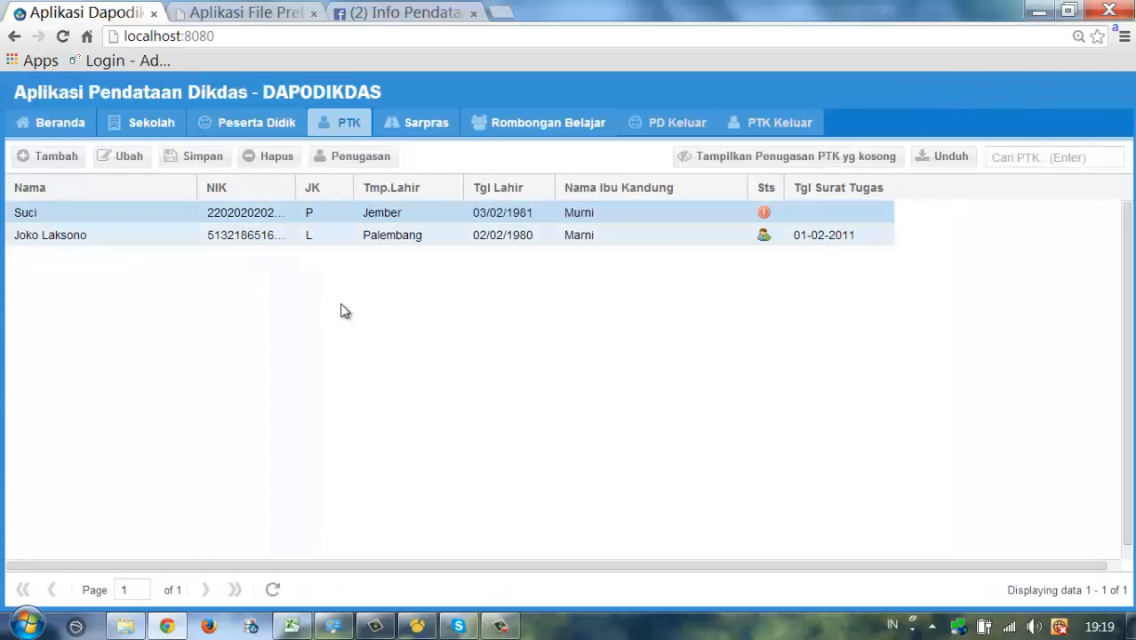
click(769, 159)
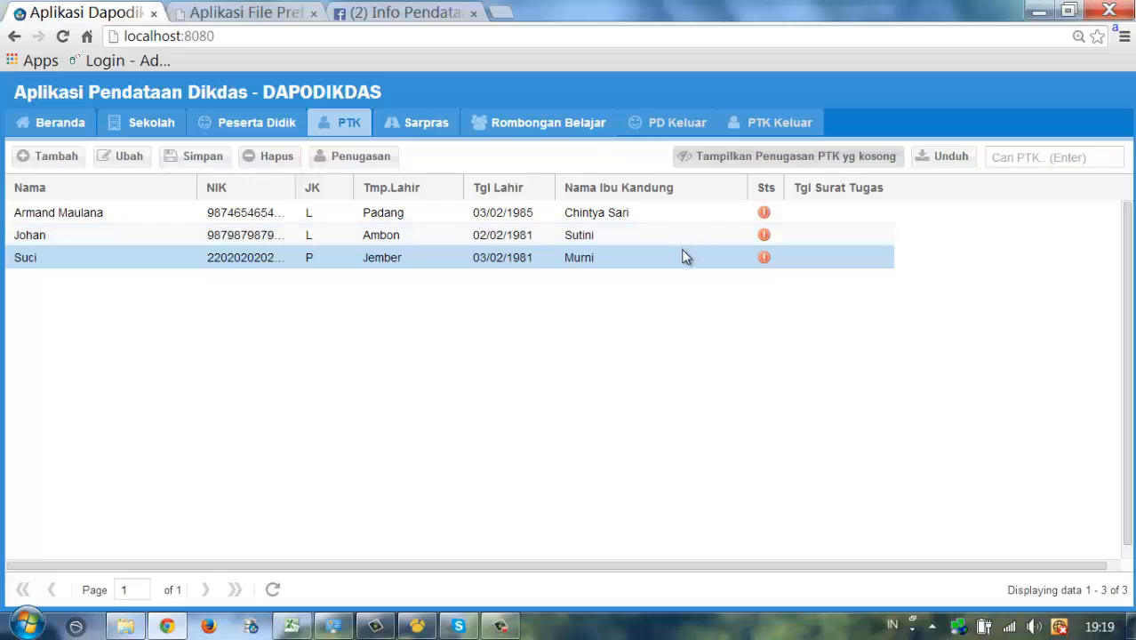
click(131, 217)
- Reopen the Jember-born teacher's record and scroll through her saved details down to the Kontak section
click(76, 259)
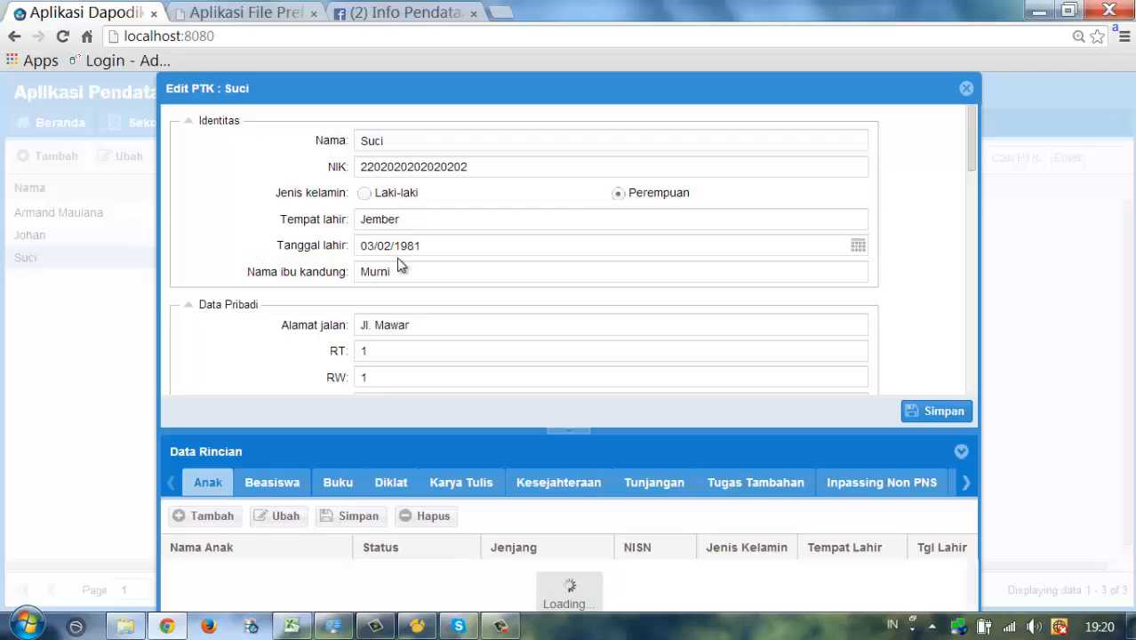
scroll(512, 310, down, 2)
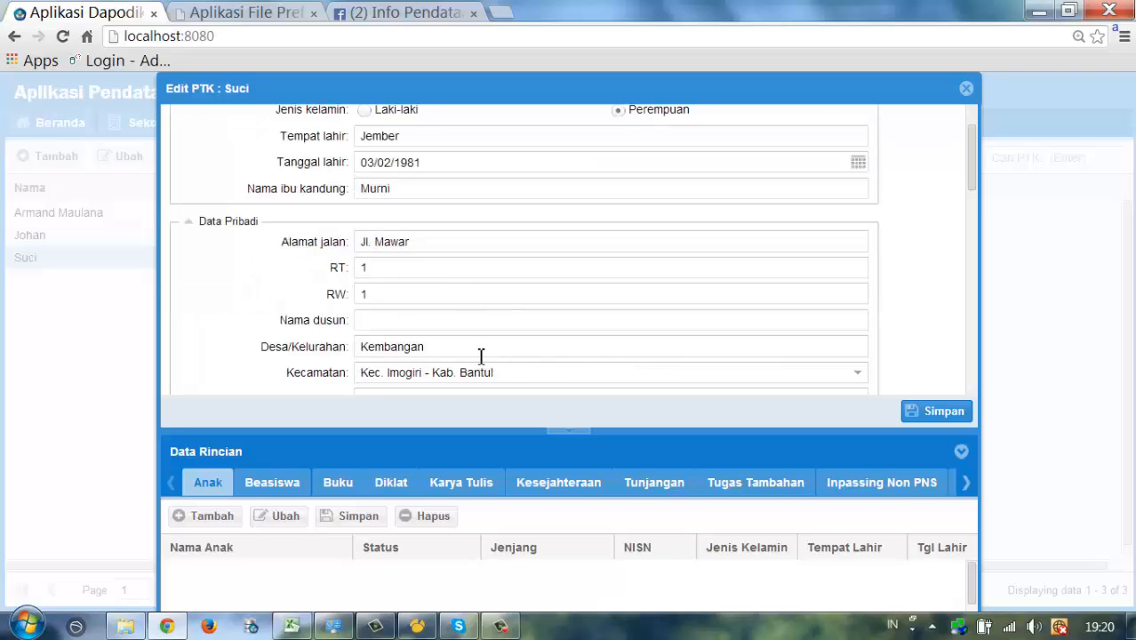
scroll(474, 351, up, 2)
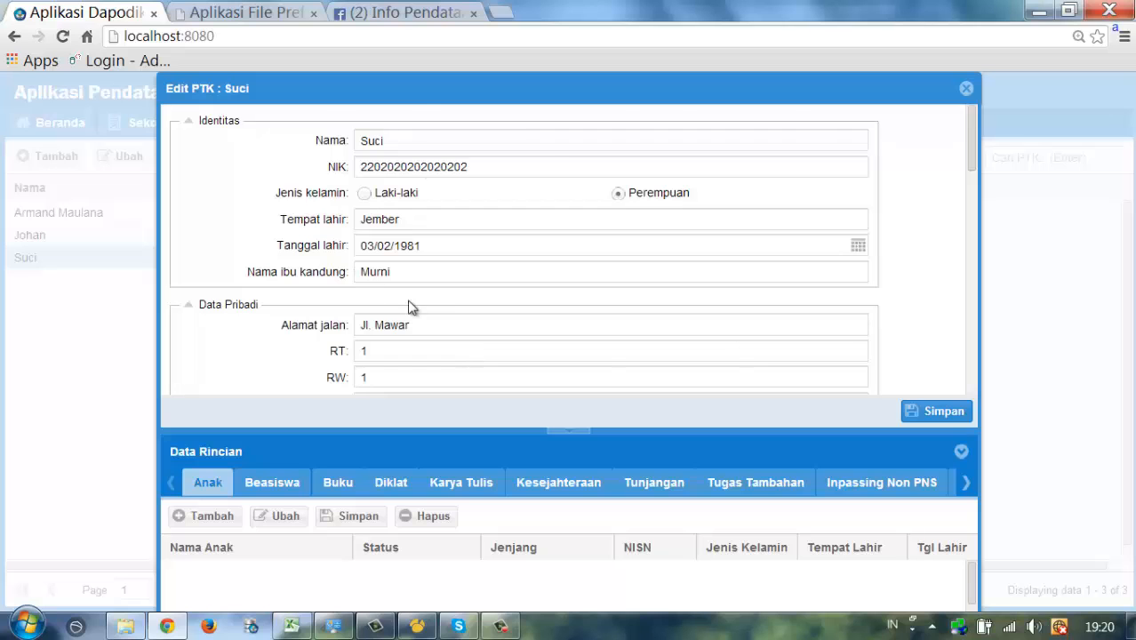
scroll(417, 305, down, 4)
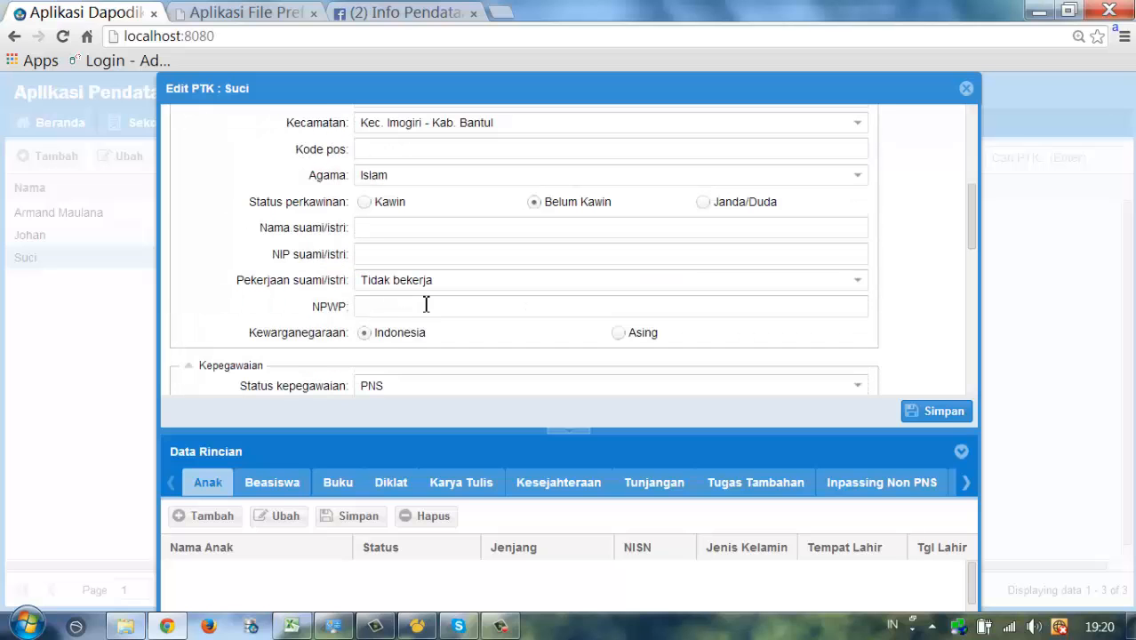
scroll(426, 305, down, 10)
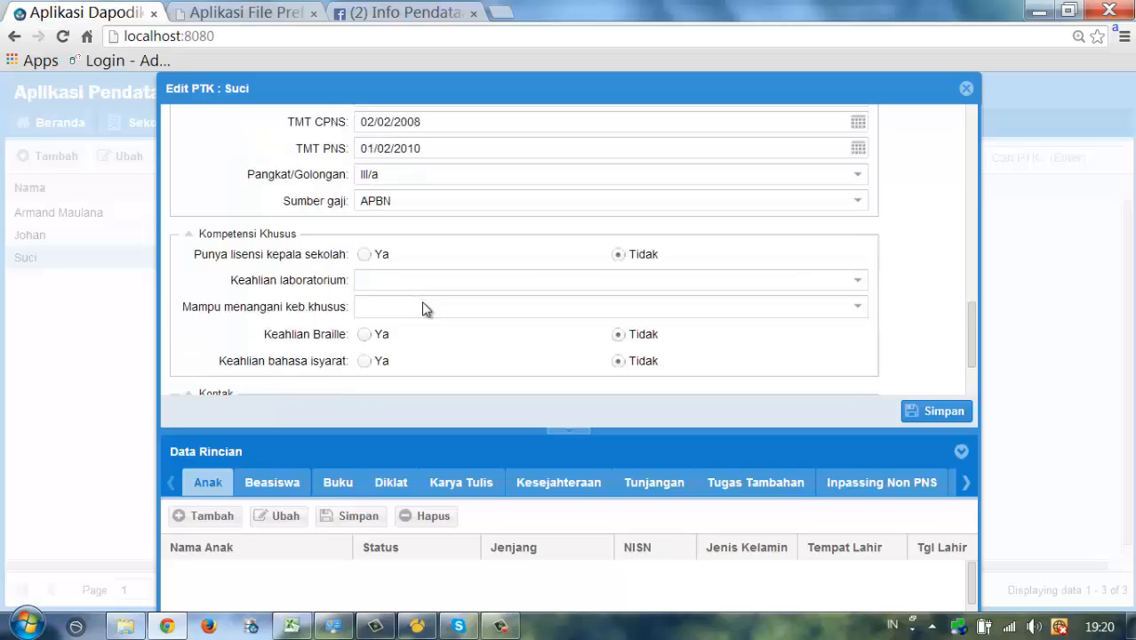
scroll(426, 305, down, 3)
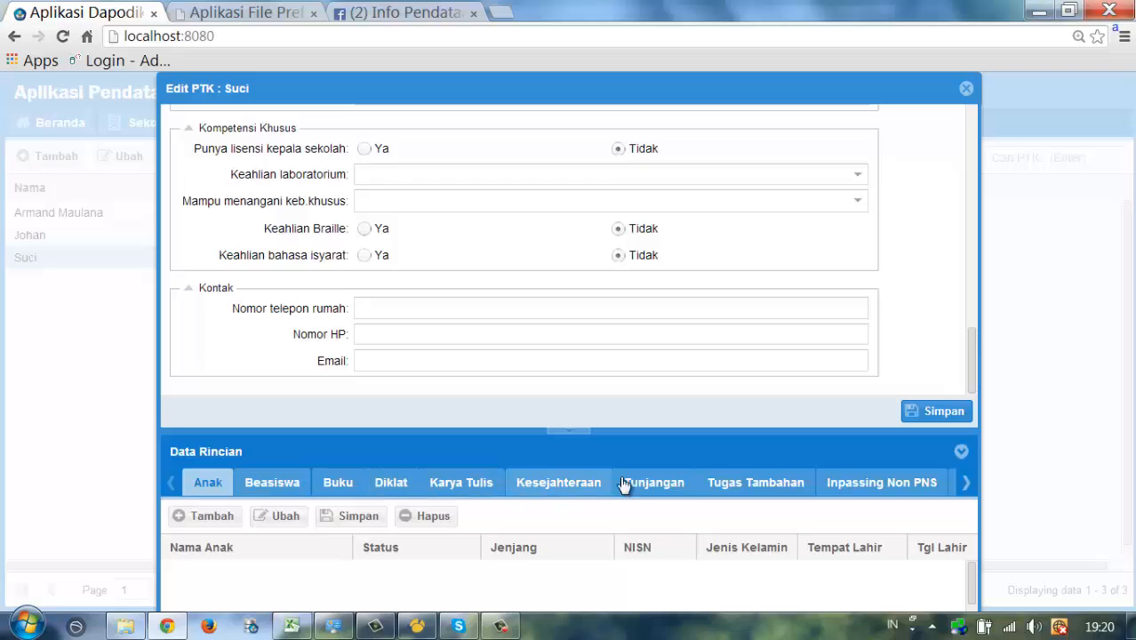
- Show the Tugas Tambahan detail category and enlarge its duties grid
click(966, 483)
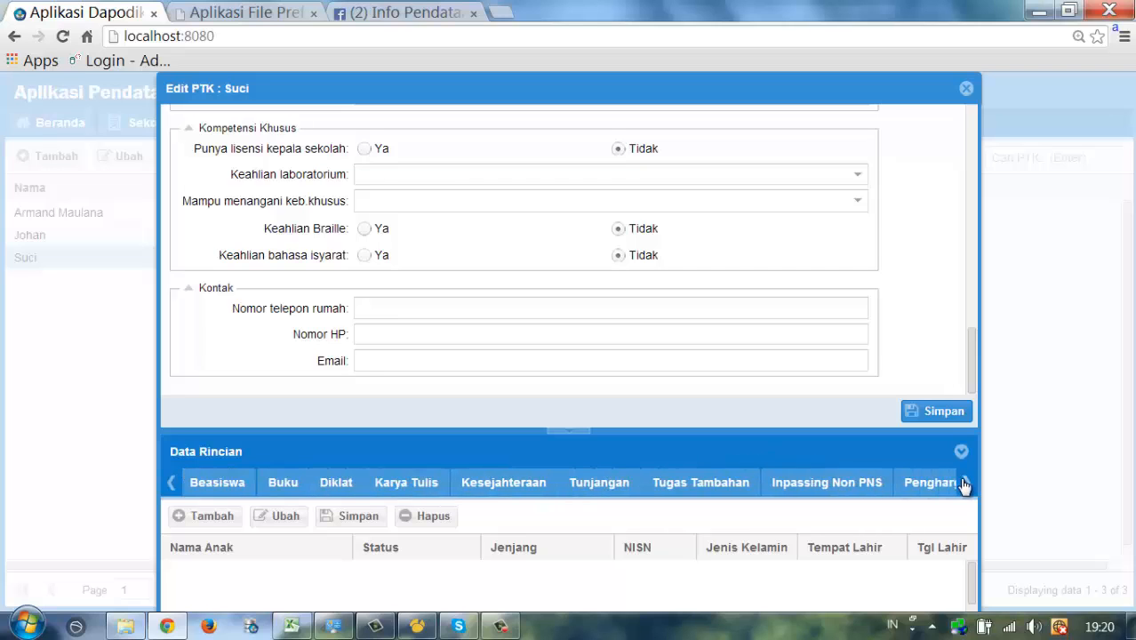
click(965, 486)
click(965, 486)
click(965, 486)
click(966, 486)
click(965, 486)
click(965, 486)
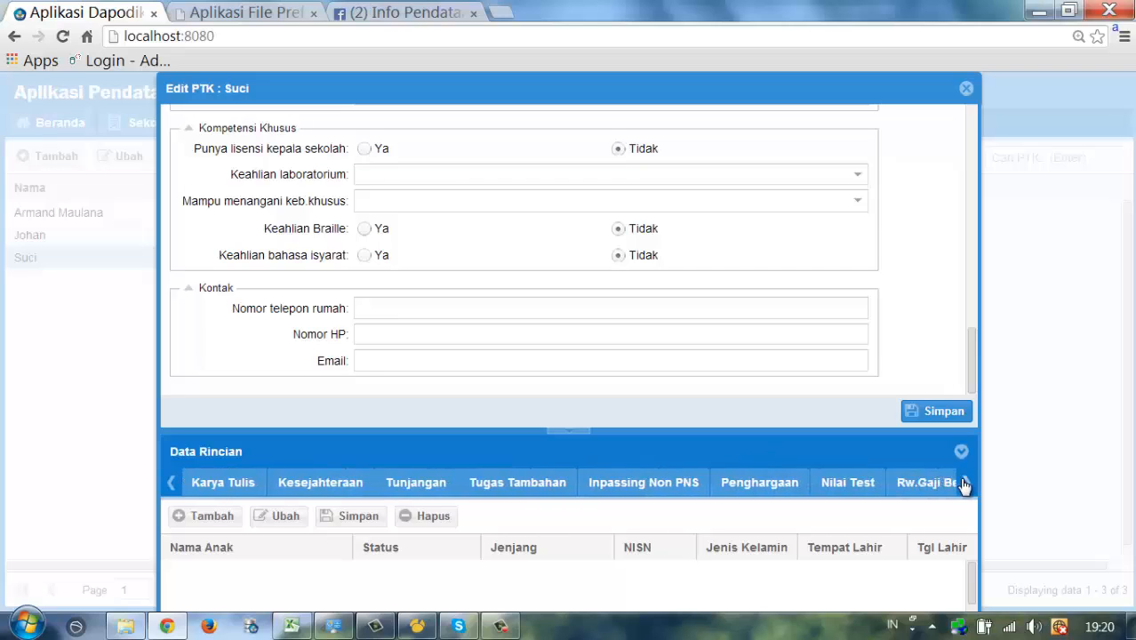
click(965, 486)
click(966, 486)
click(965, 485)
click(965, 485)
click(965, 486)
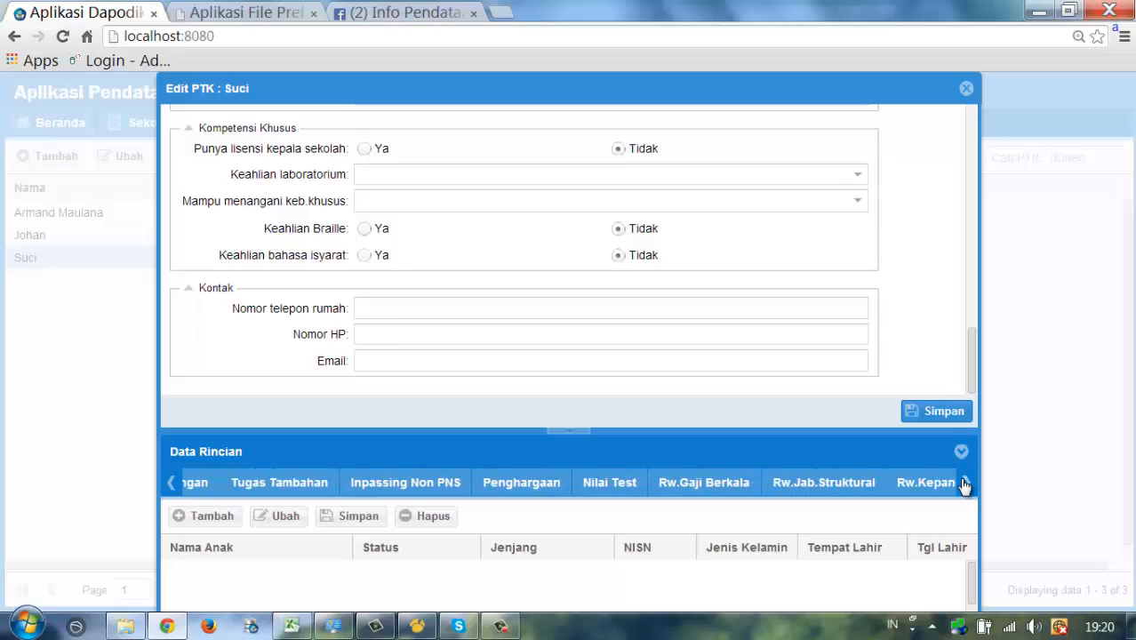
click(965, 485)
click(965, 486)
click(965, 485)
click(965, 486)
click(965, 486)
click(966, 485)
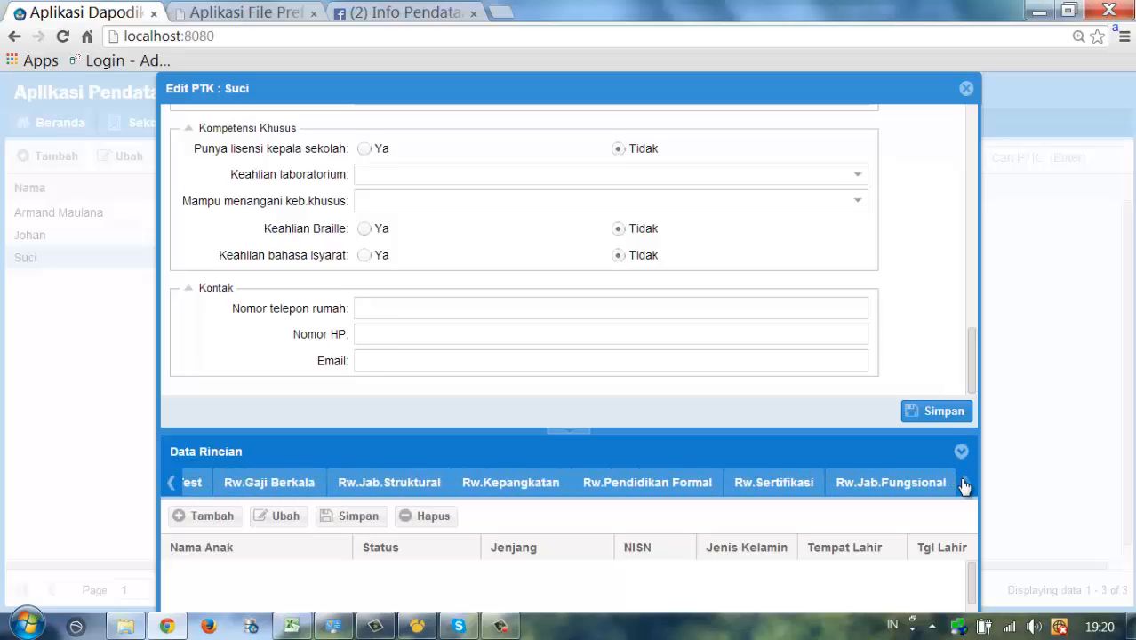
click(175, 484)
click(176, 485)
click(174, 485)
click(174, 484)
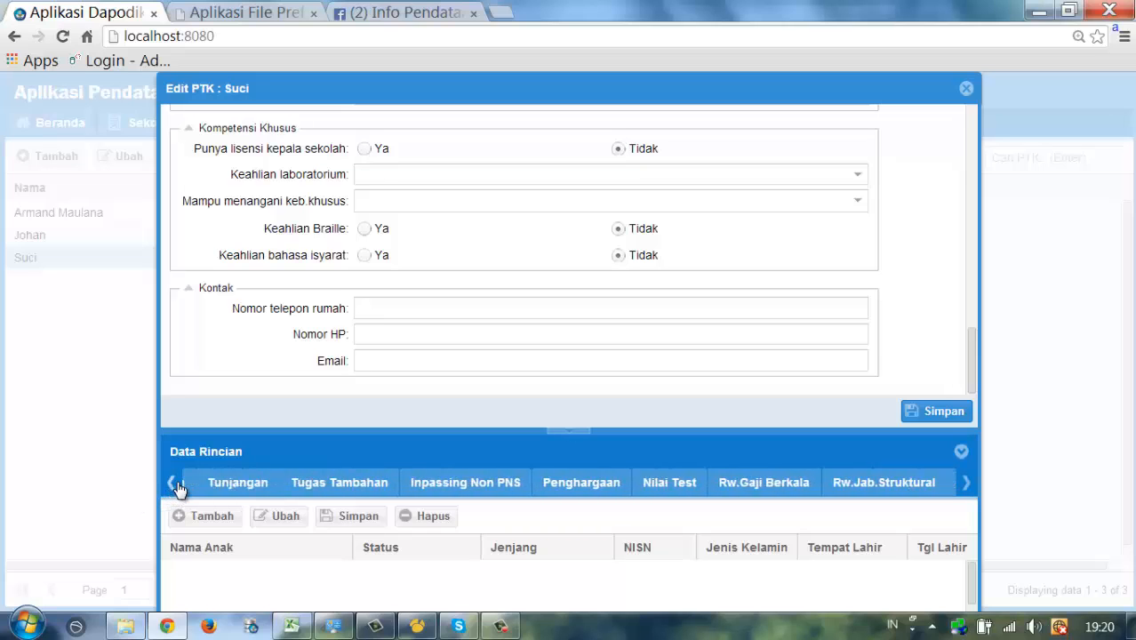
click(174, 484)
click(174, 484)
click(175, 484)
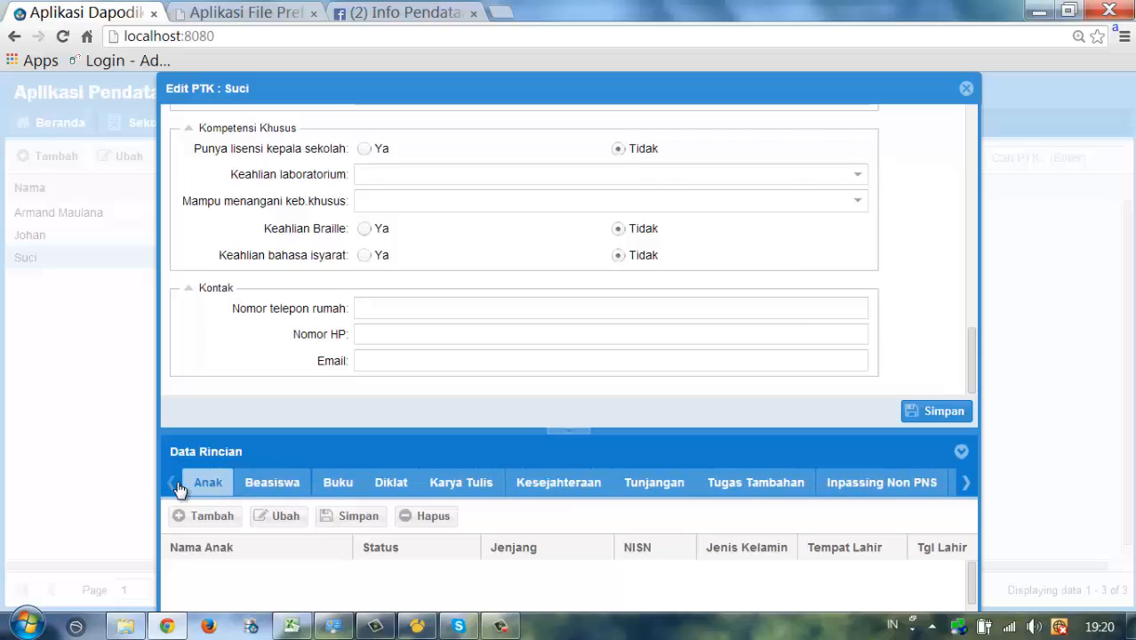
click(738, 485)
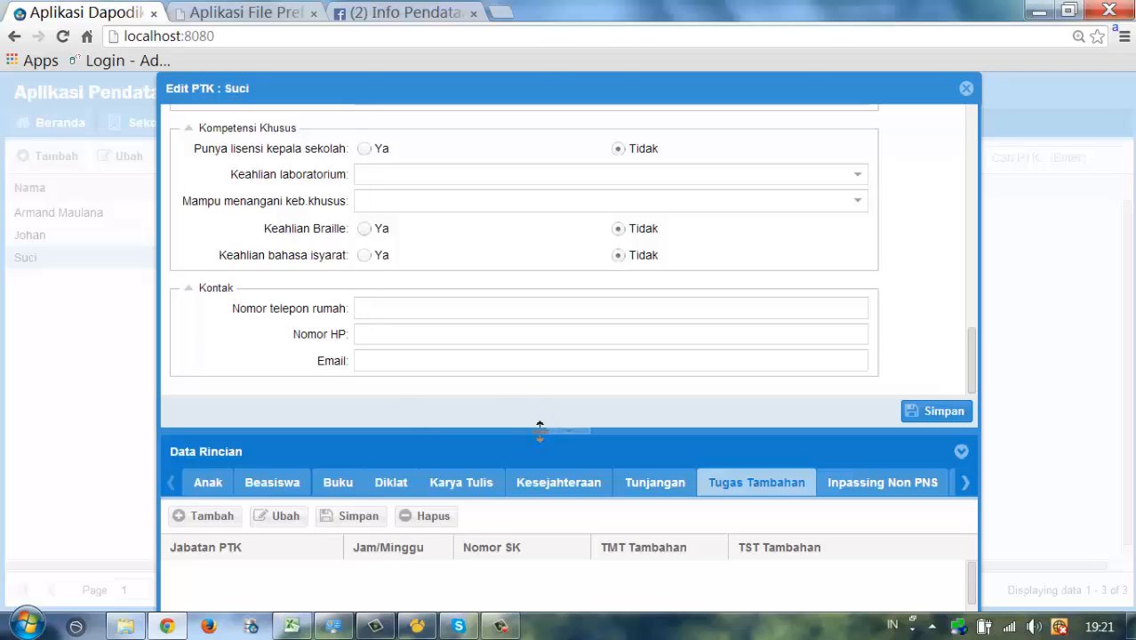
drag(540, 431, 528, 371)
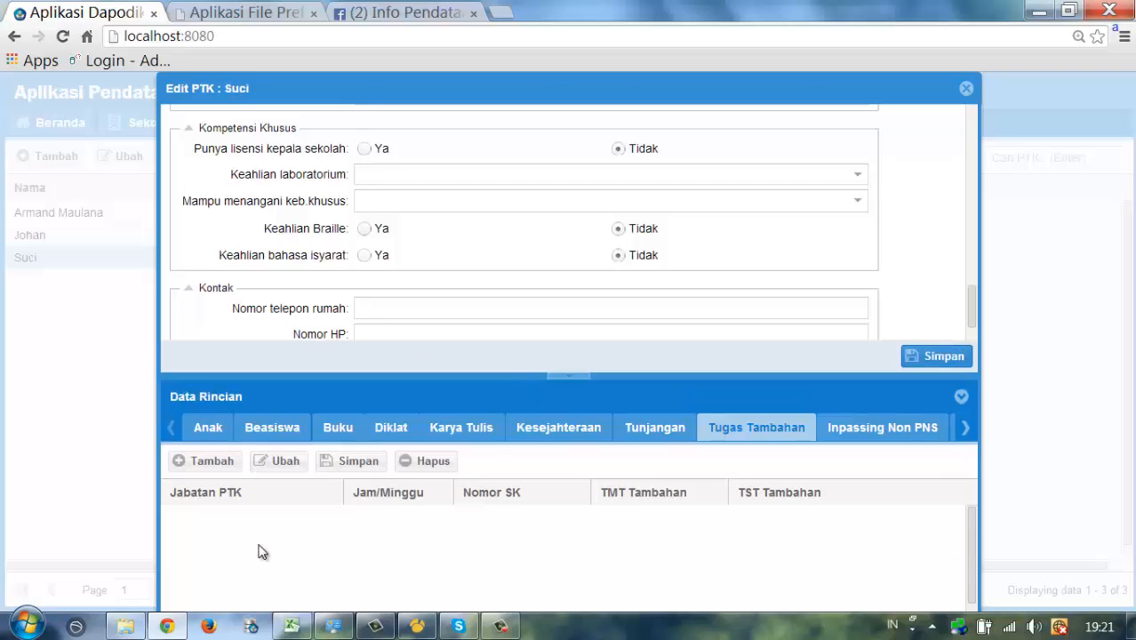
- Add a Kepala Sekolah extra duty with 18 hours weekly and SK number SK/Kepsek/2012
click(207, 461)
text(Kepala Sekolah)
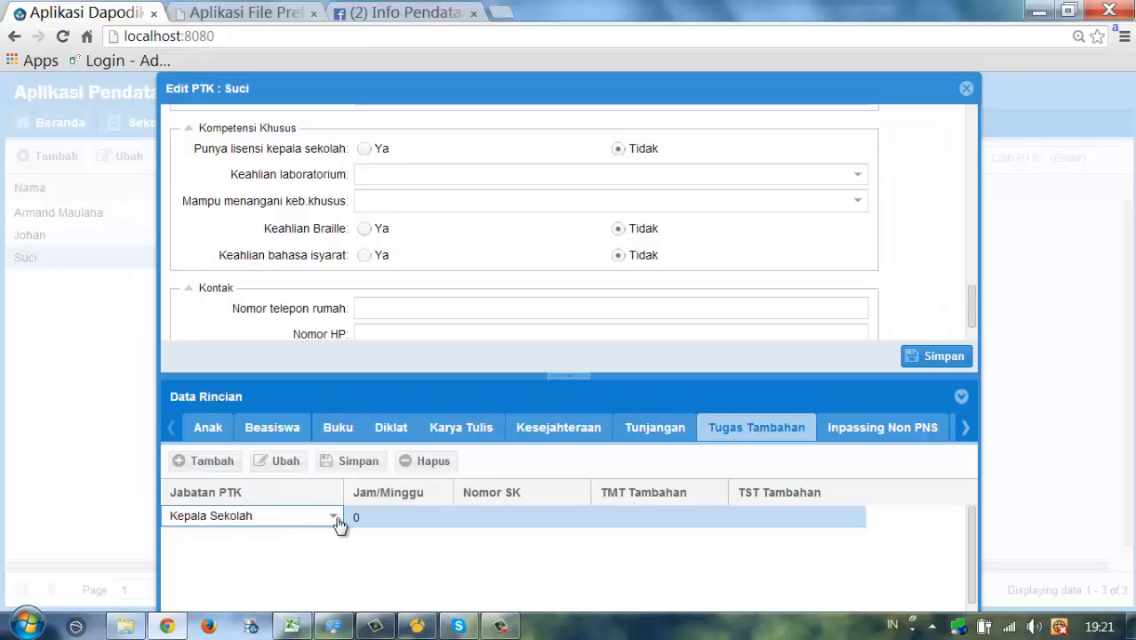
click(334, 518)
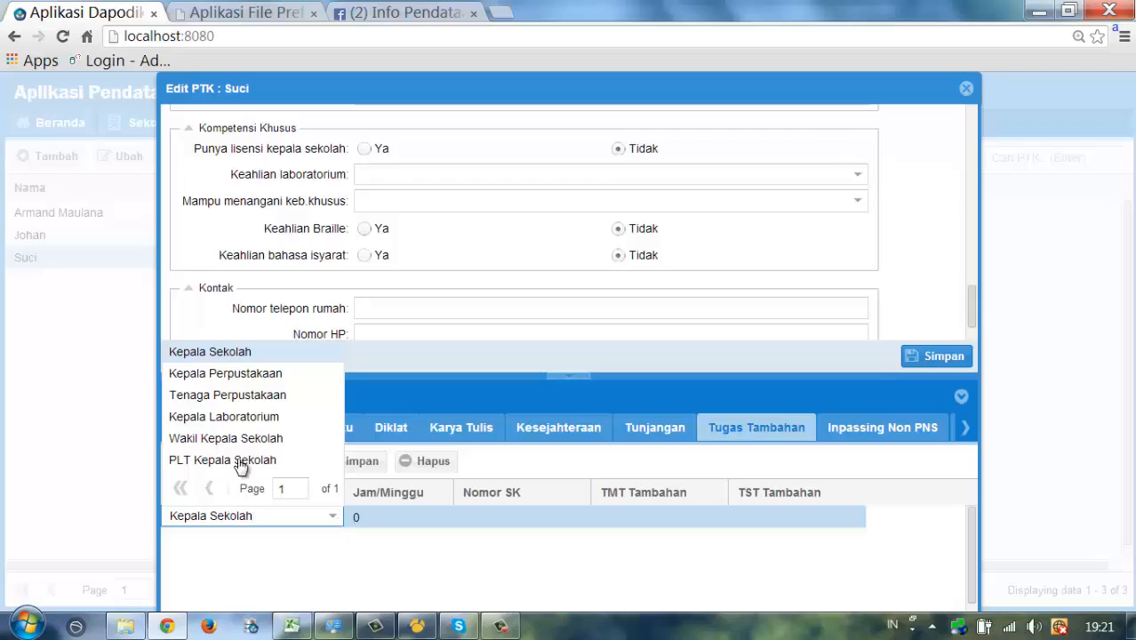
click(385, 553)
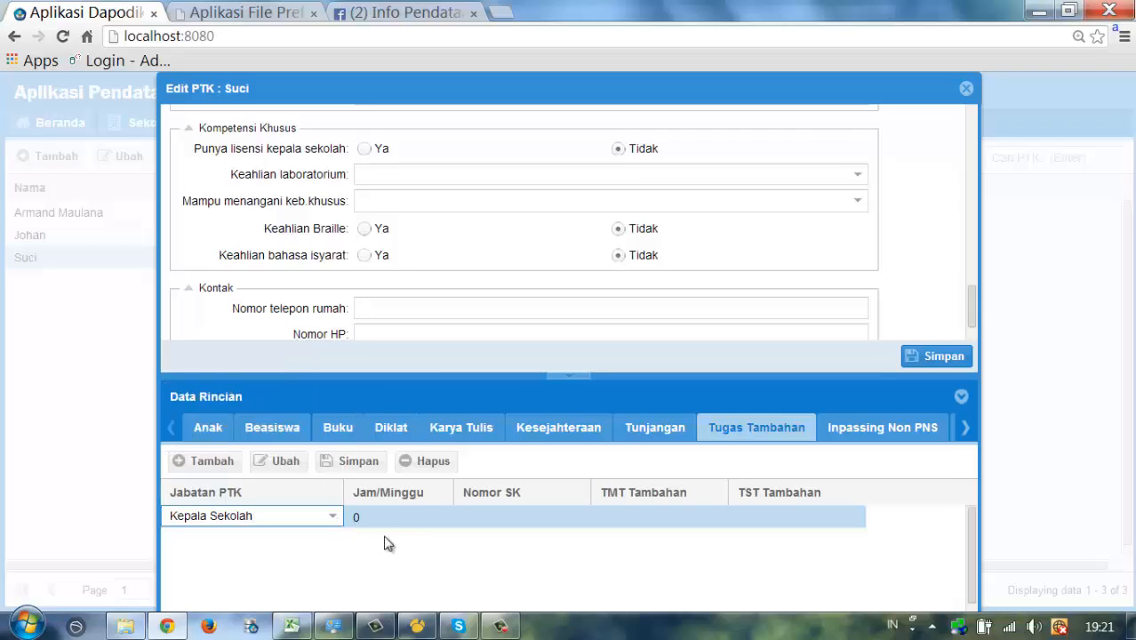
key(Tab)
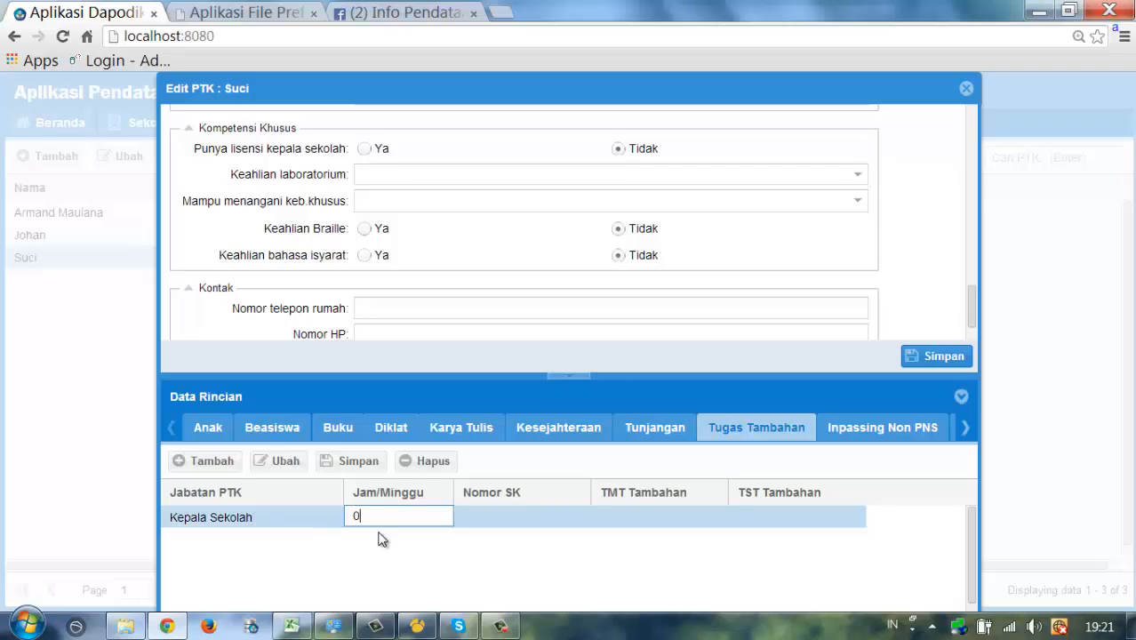
text(18)
key(Tab)
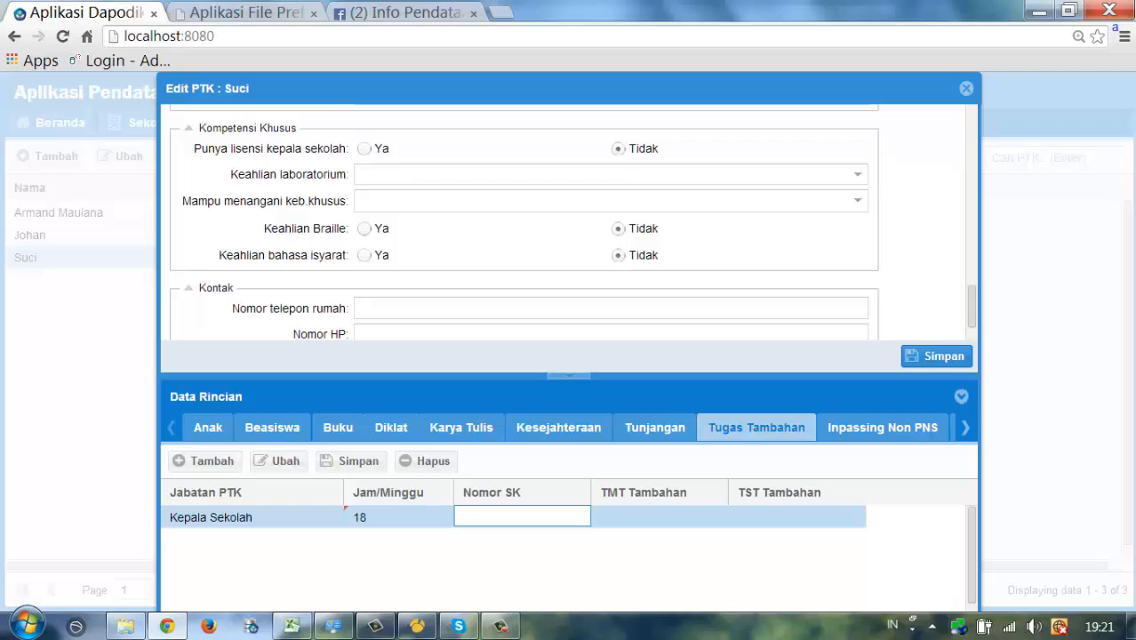
text(SK/Kepsek/2012)
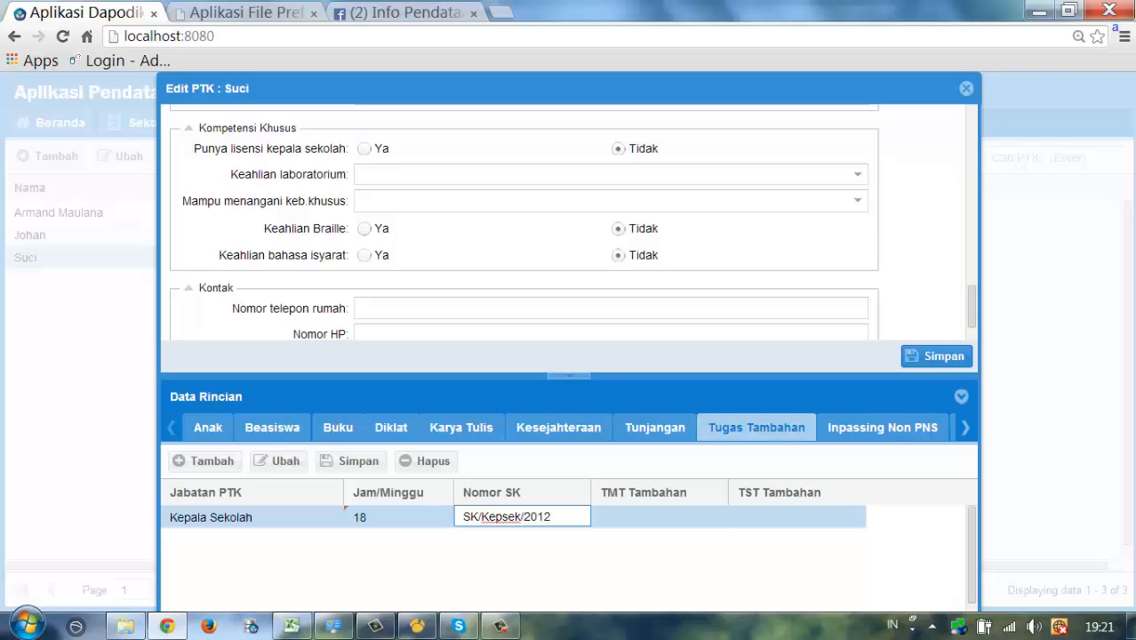
key(Tab)
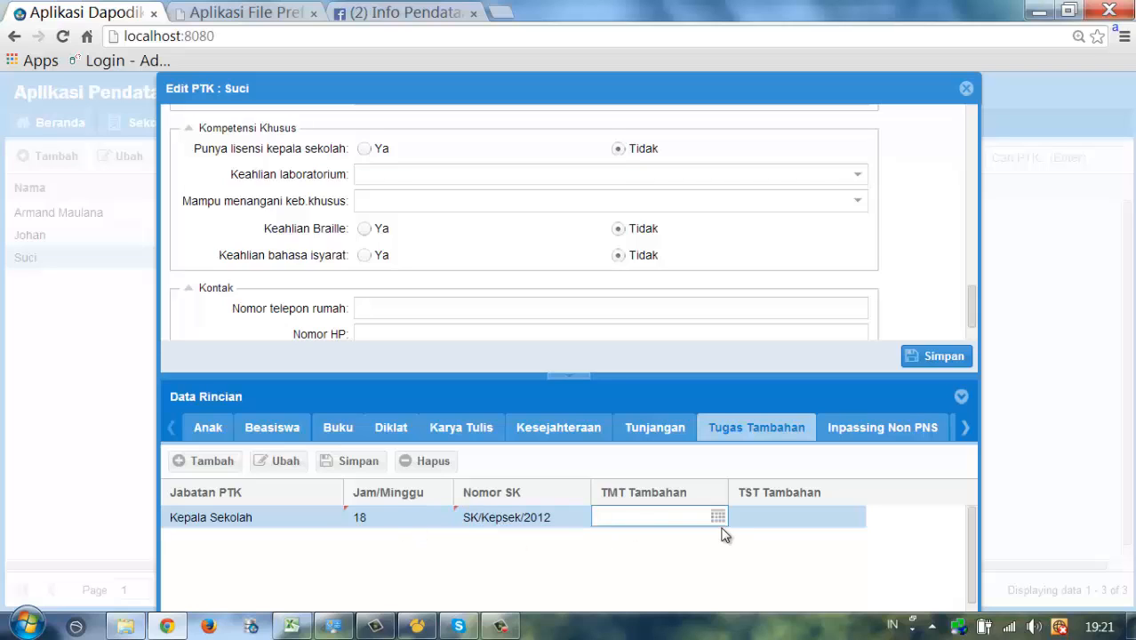
- Set the duty's TMT date to 02/02/2012, finish the row and close Edit PTK
click(718, 519)
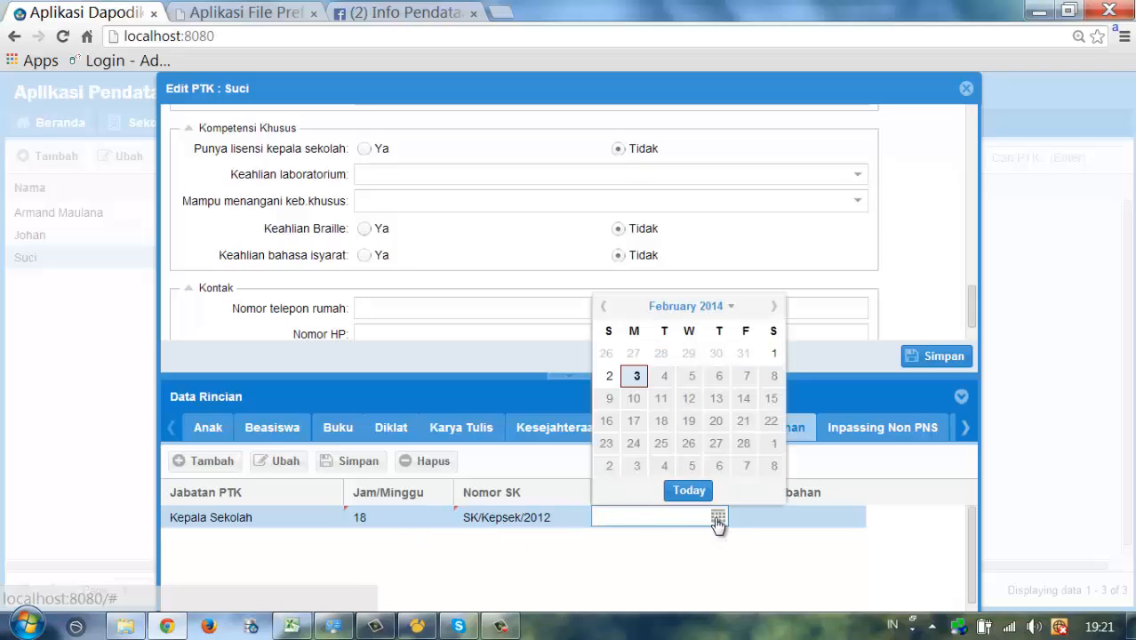
click(609, 376)
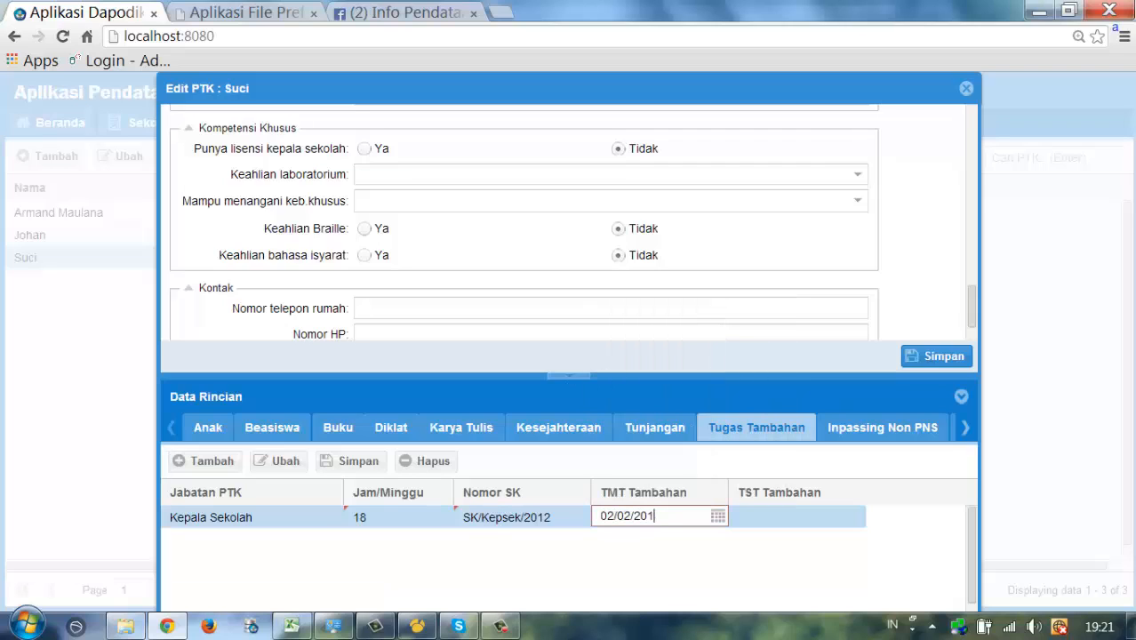
key(Tab)
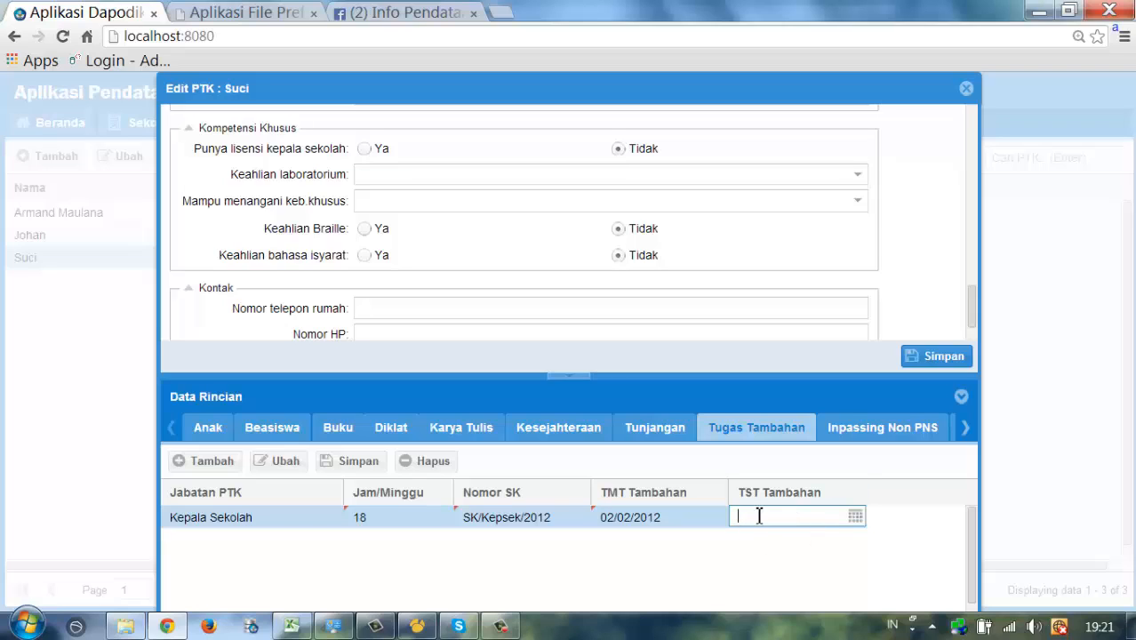
click(703, 519)
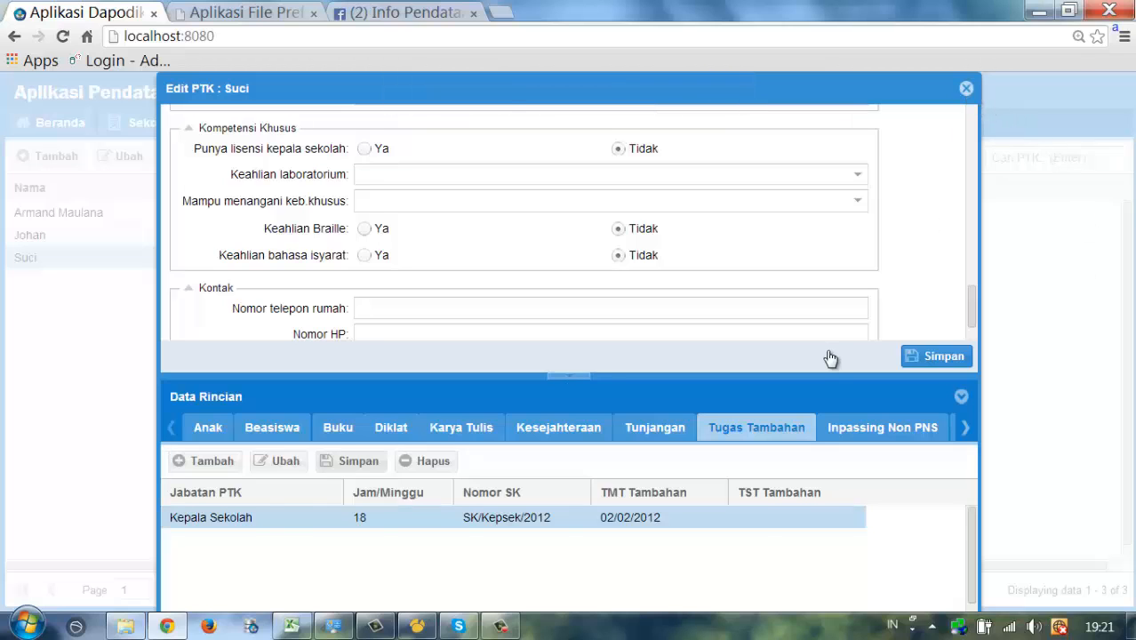
key(Escape)
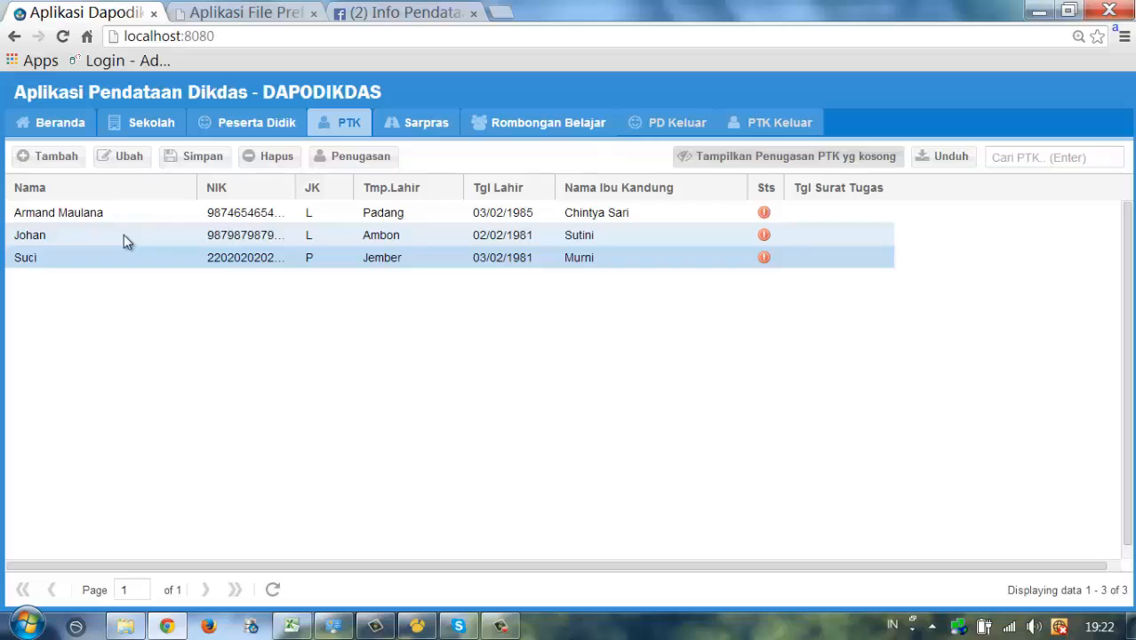
- Extend the third teacher's name in the PTK list to her full three-word name and save
double_click(46, 262)
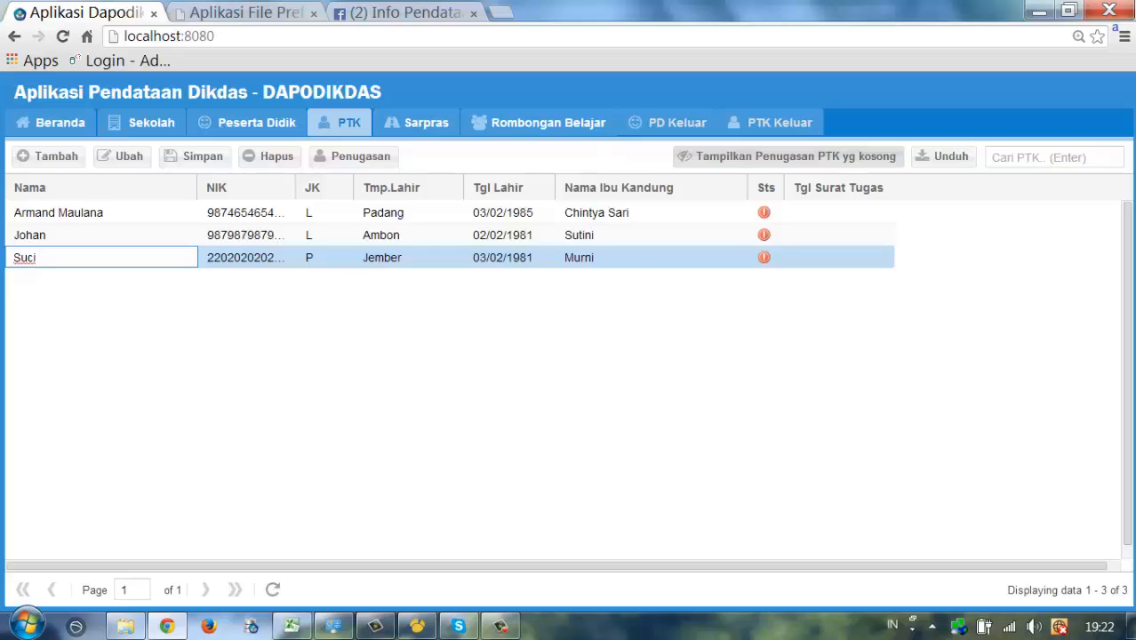
text(Yang Murni)
key(Tab)
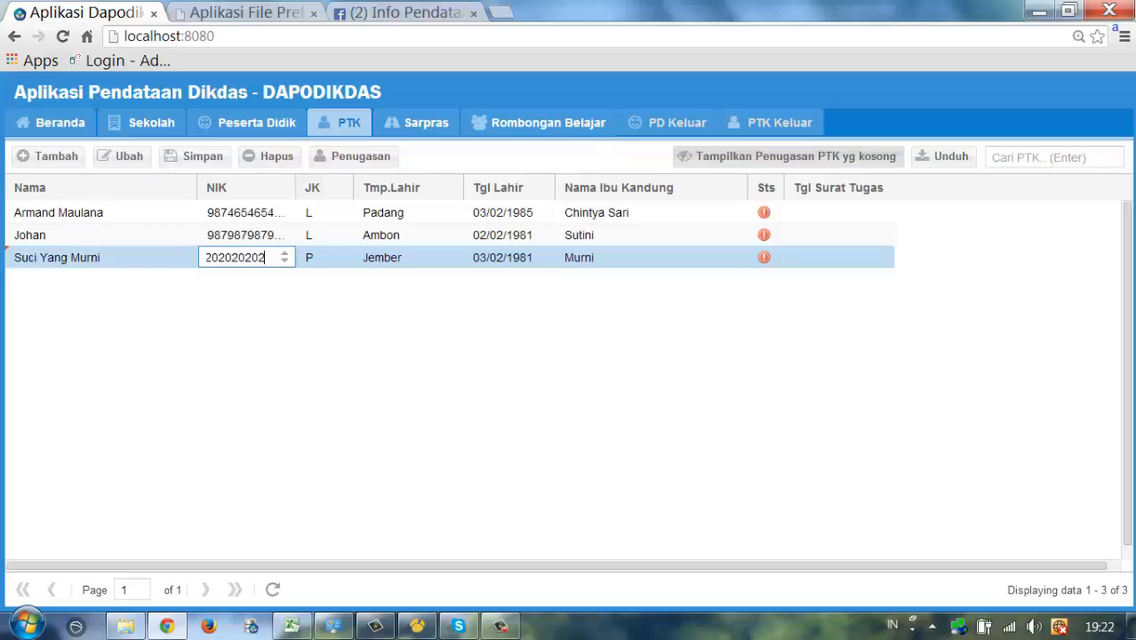
key(Tab)
key(Tab)
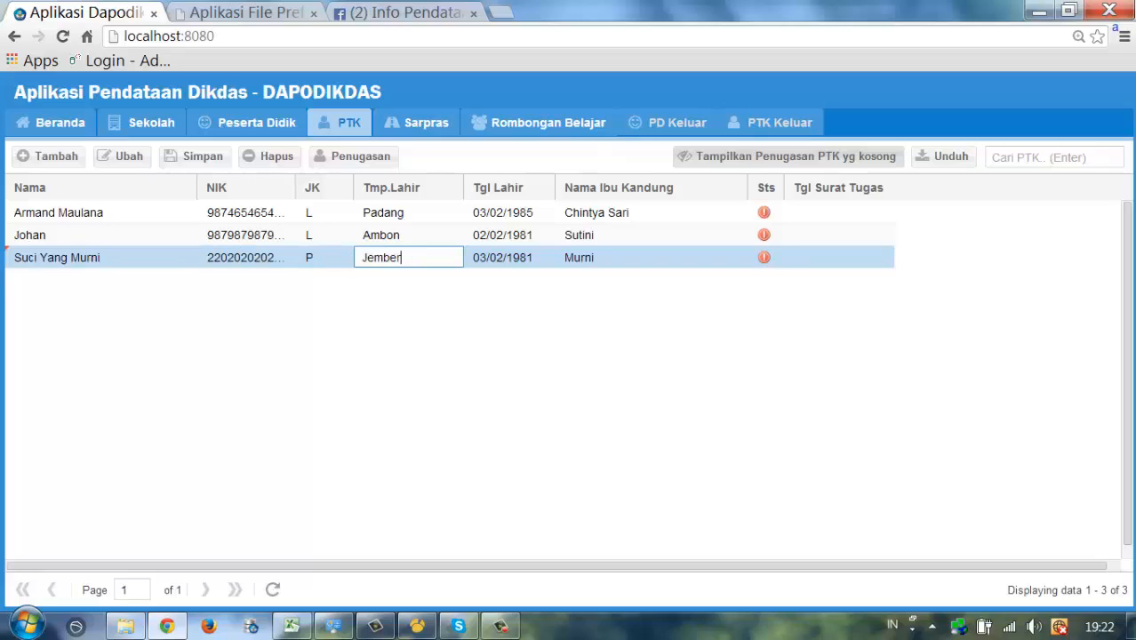
key(Tab)
key(Tab)
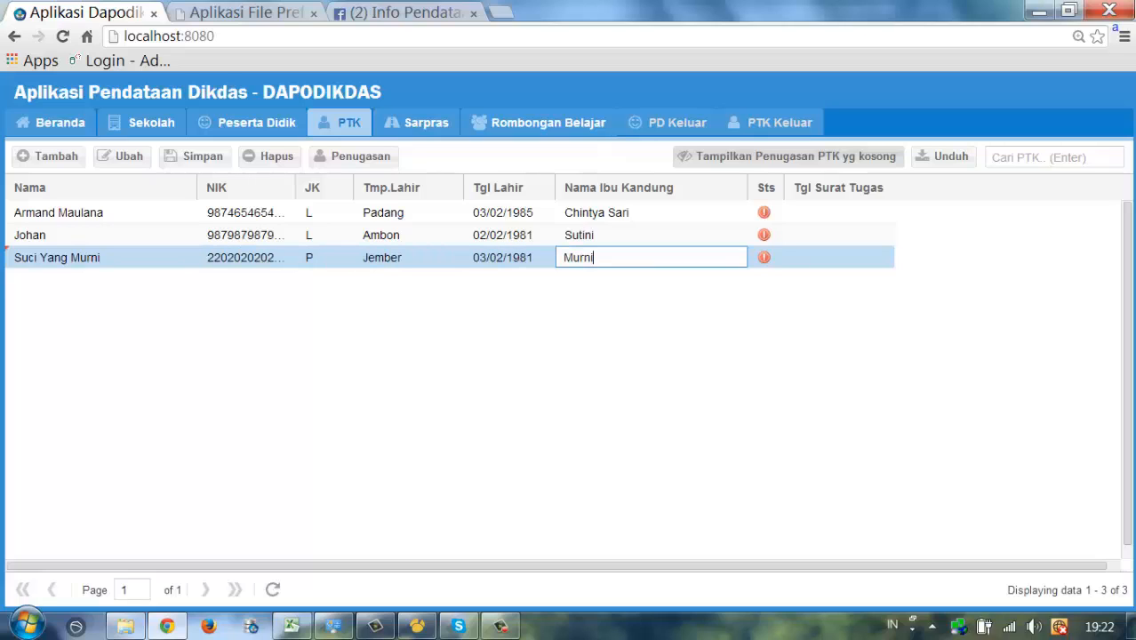
key(Return)
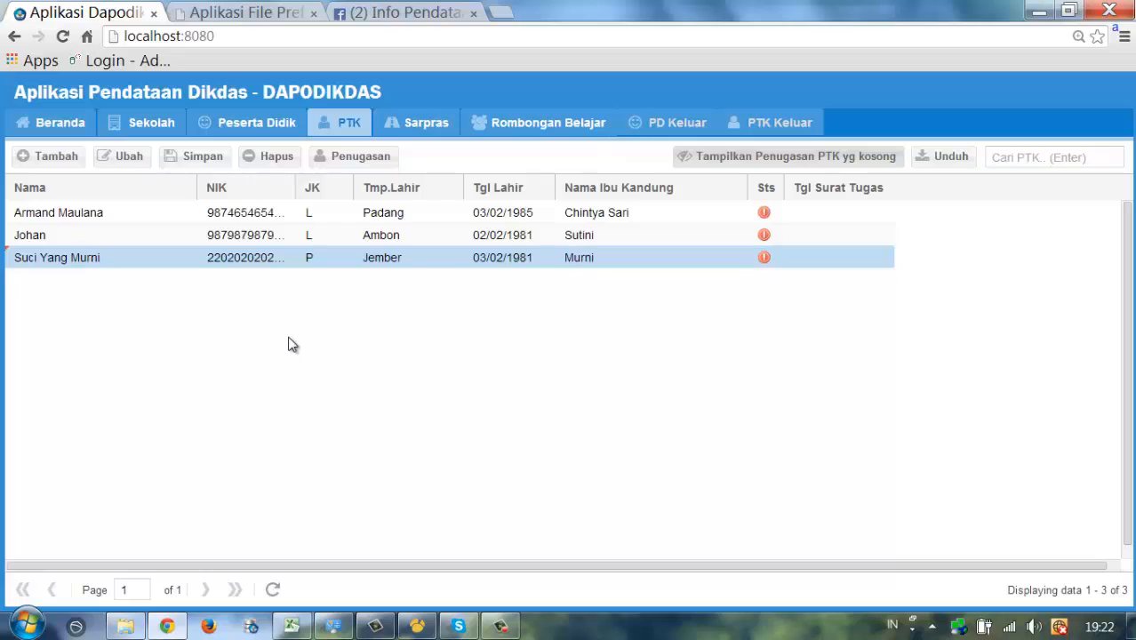
click(195, 158)
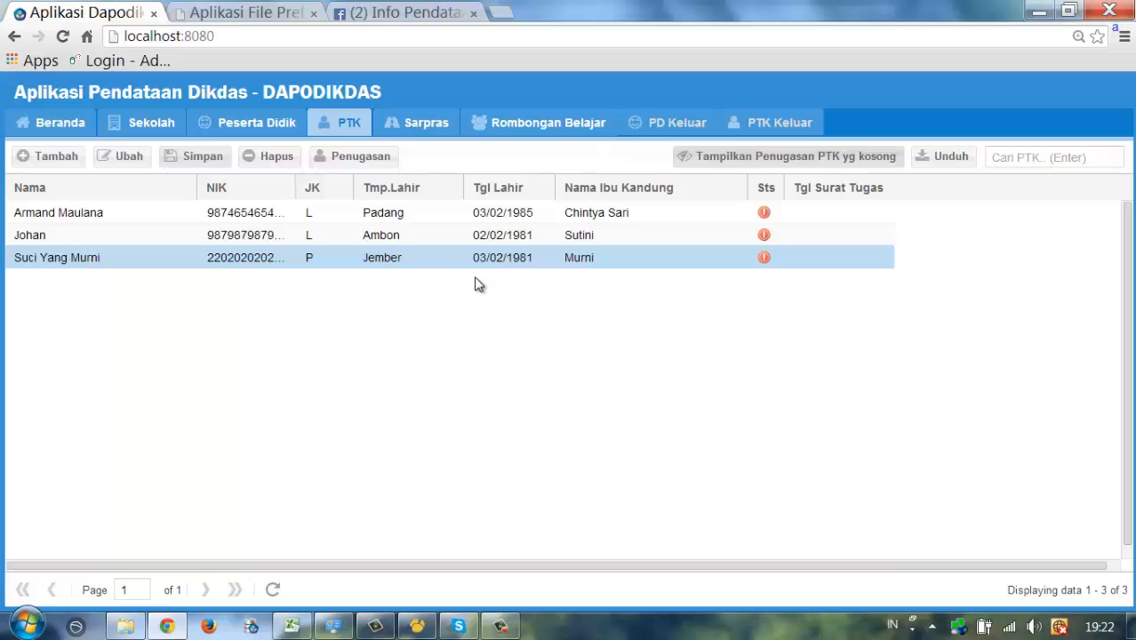
- Enter assignment letter SK/NO/2 with letter date and start date both 02/02/2007
click(372, 161)
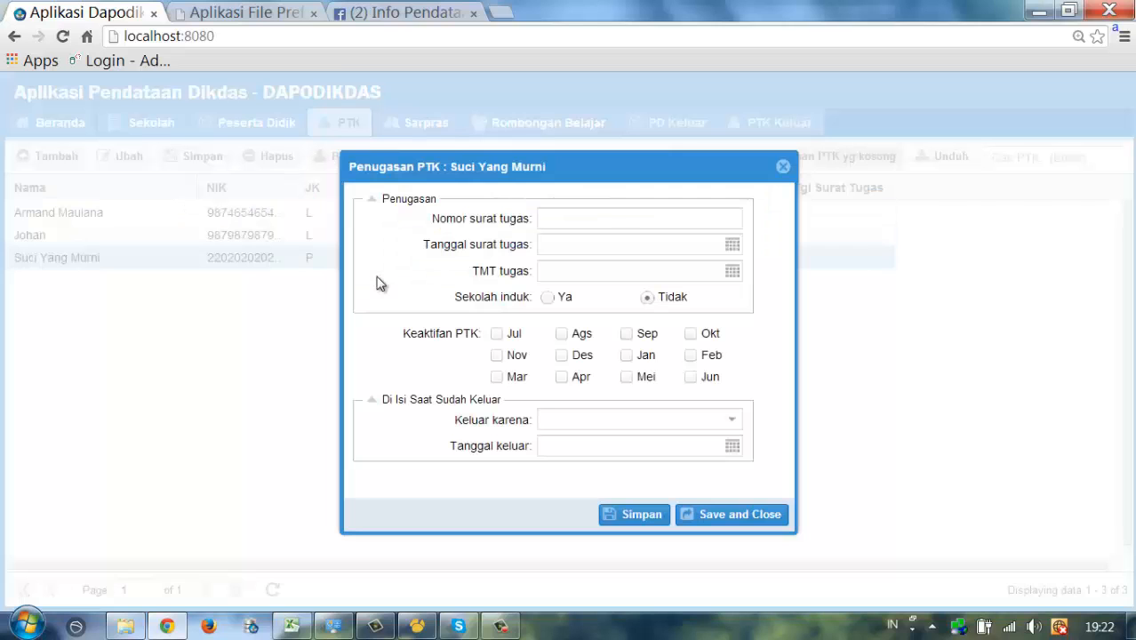
click(580, 228)
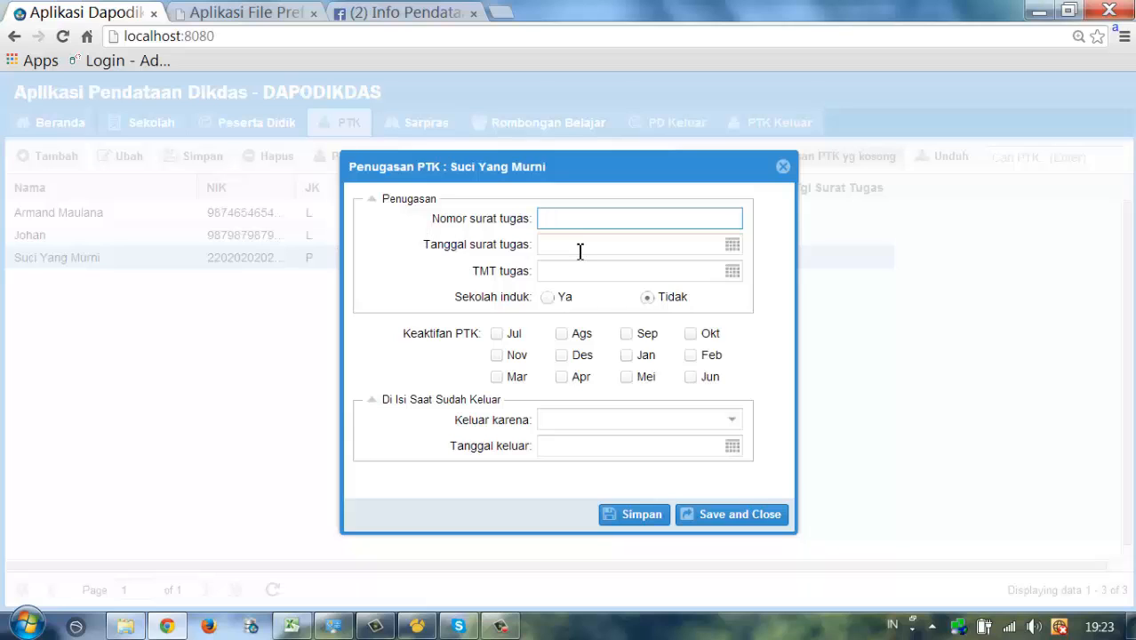
text(SK/NO/2)
click(571, 251)
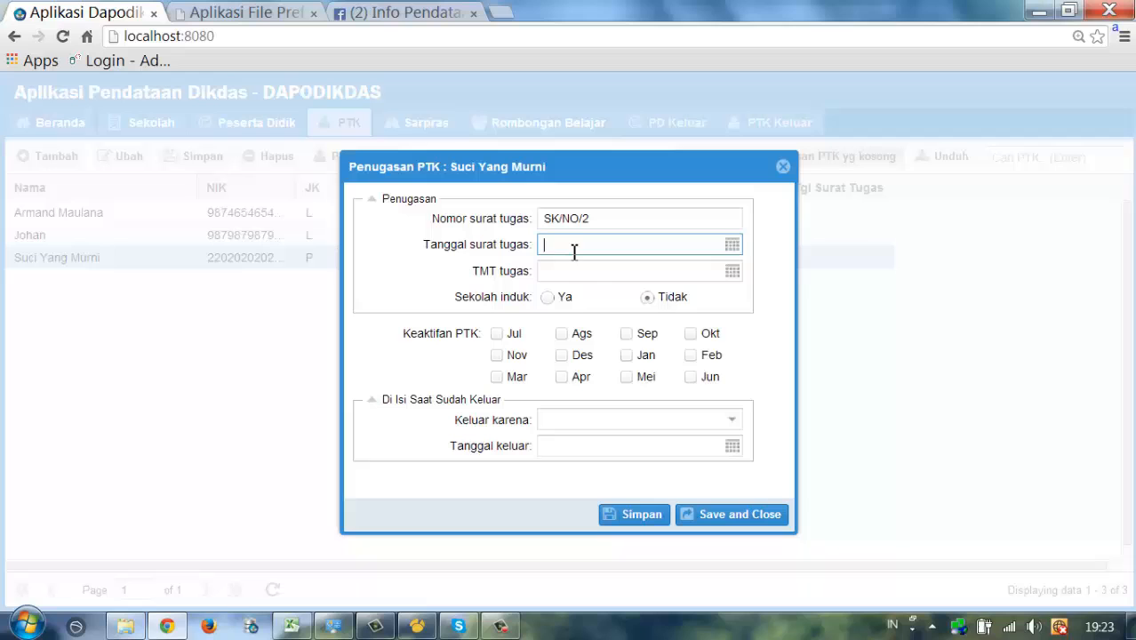
click(731, 245)
click(560, 344)
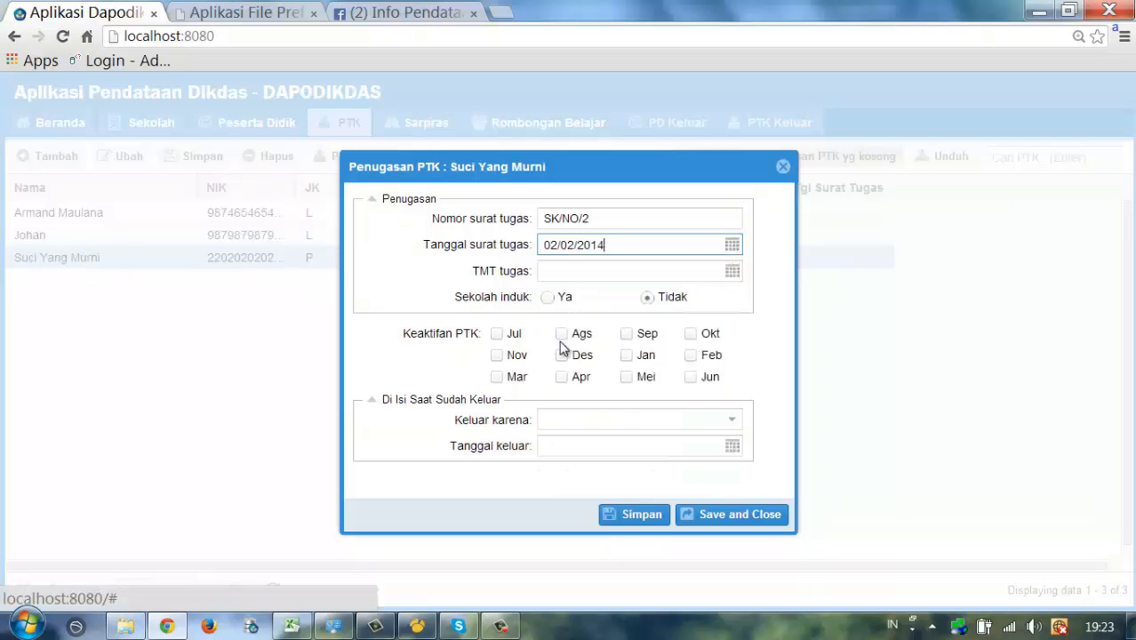
key(BackSpace)
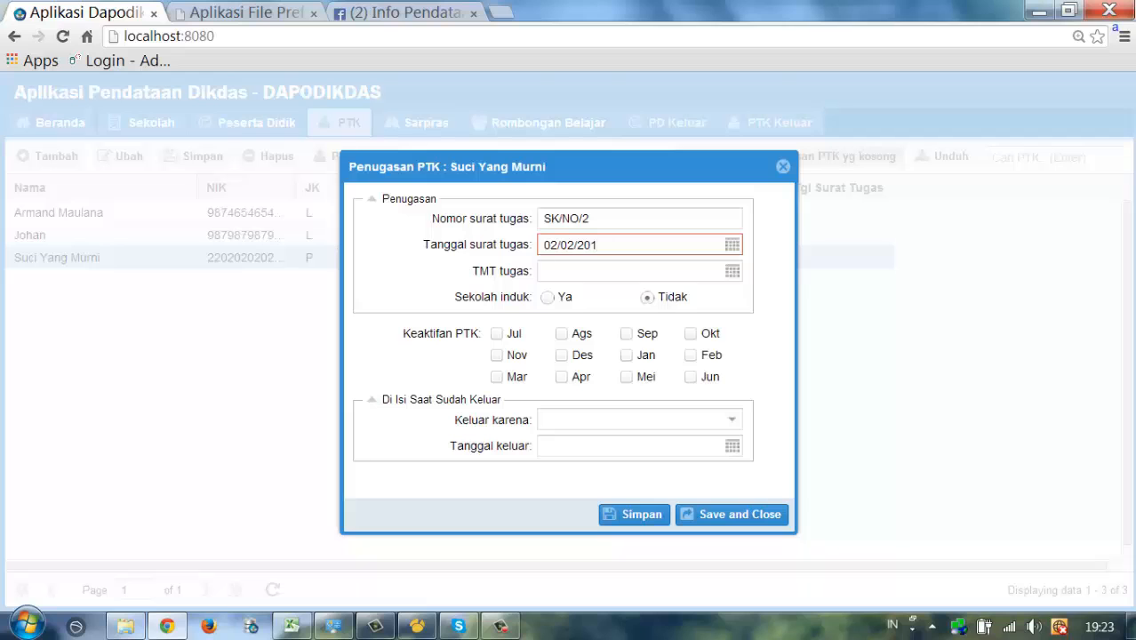
key(BackSpace)
text(07)
click(731, 271)
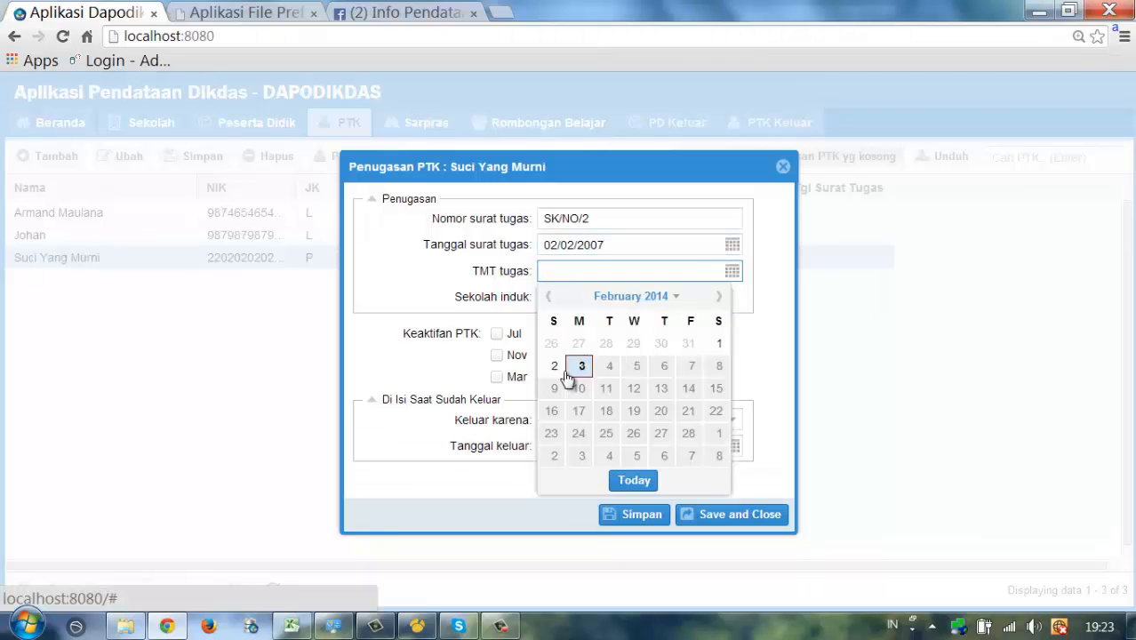
click(559, 367)
key(BackSpace)
key(BackSpace)
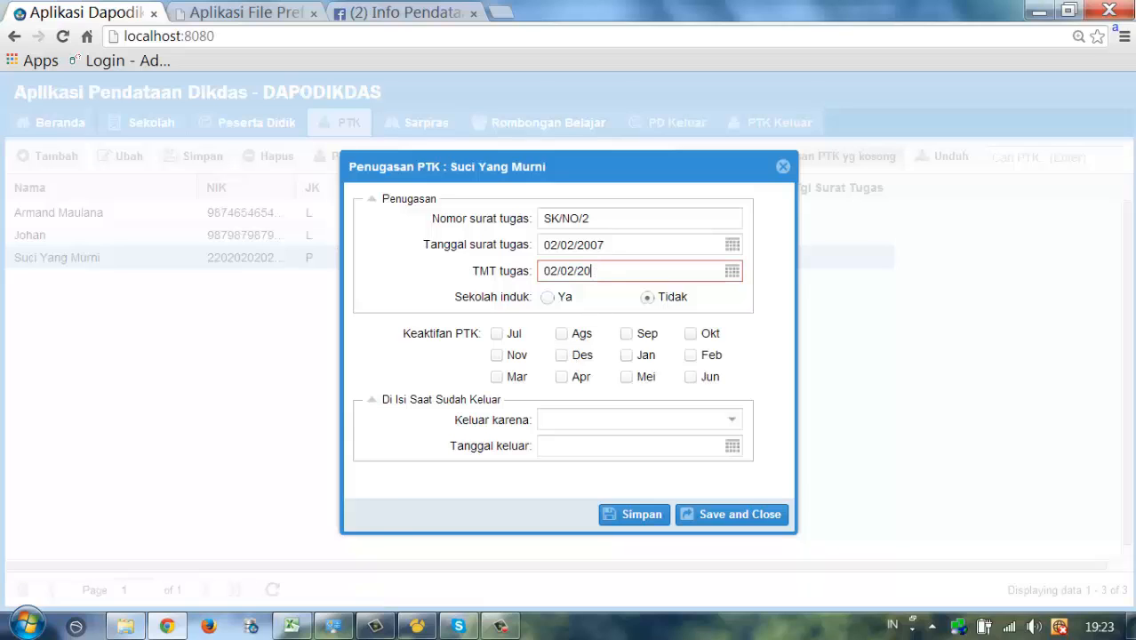
text(07)
click(585, 307)
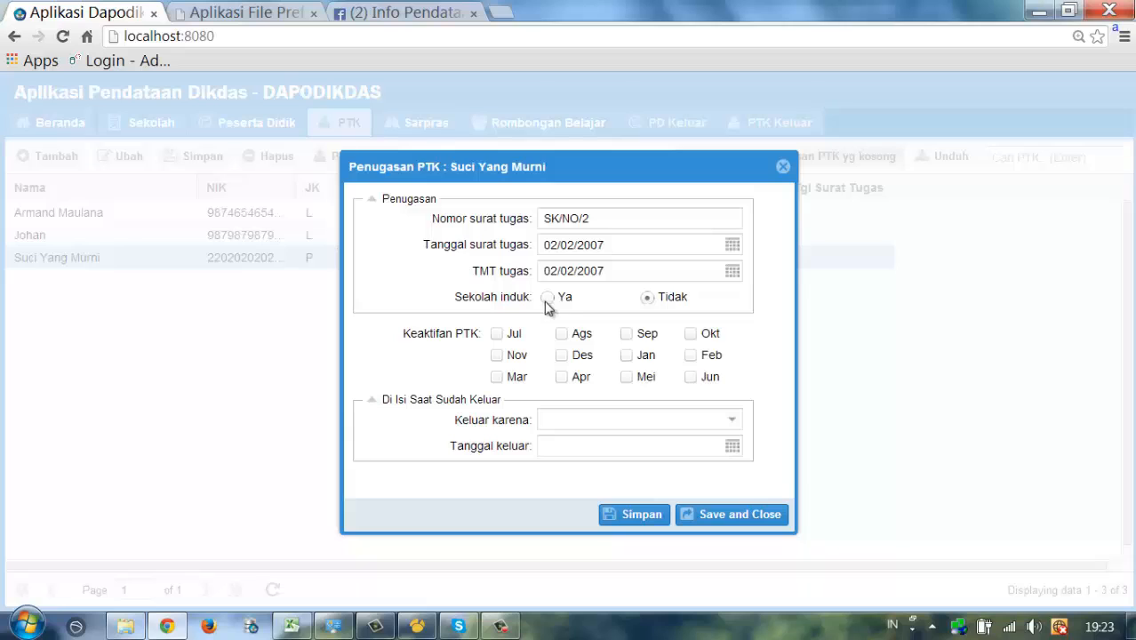
- Mark it as main school, tick active months Jul, Aug, Oct, Nov, Jan, Feb, and save
click(545, 298)
click(495, 336)
click(562, 334)
click(690, 334)
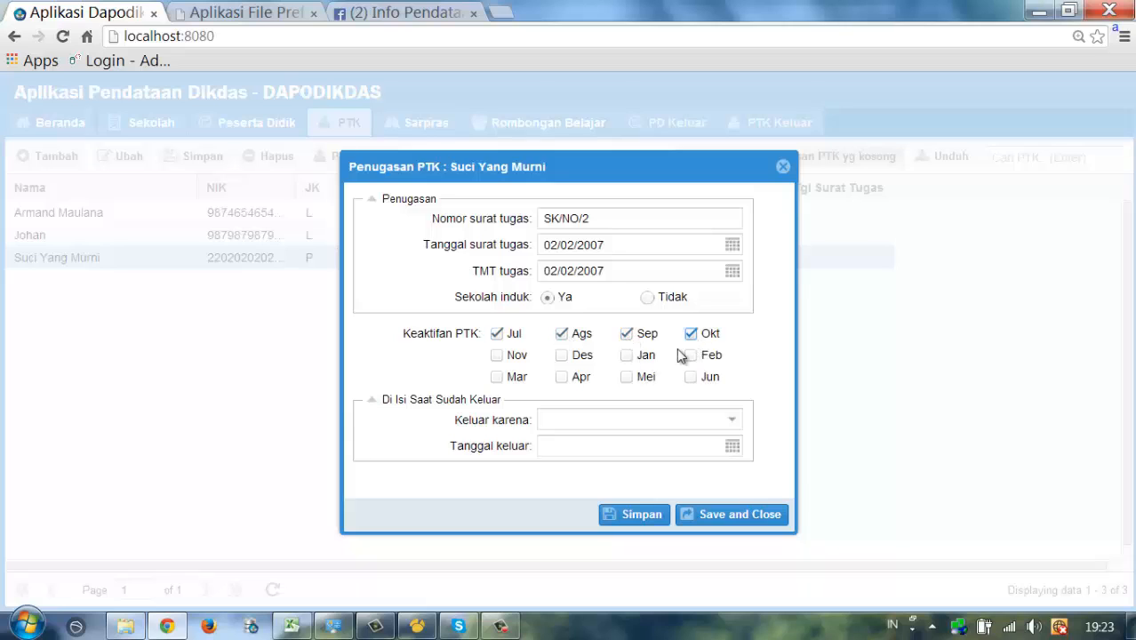
click(497, 357)
click(627, 356)
click(694, 357)
click(740, 516)
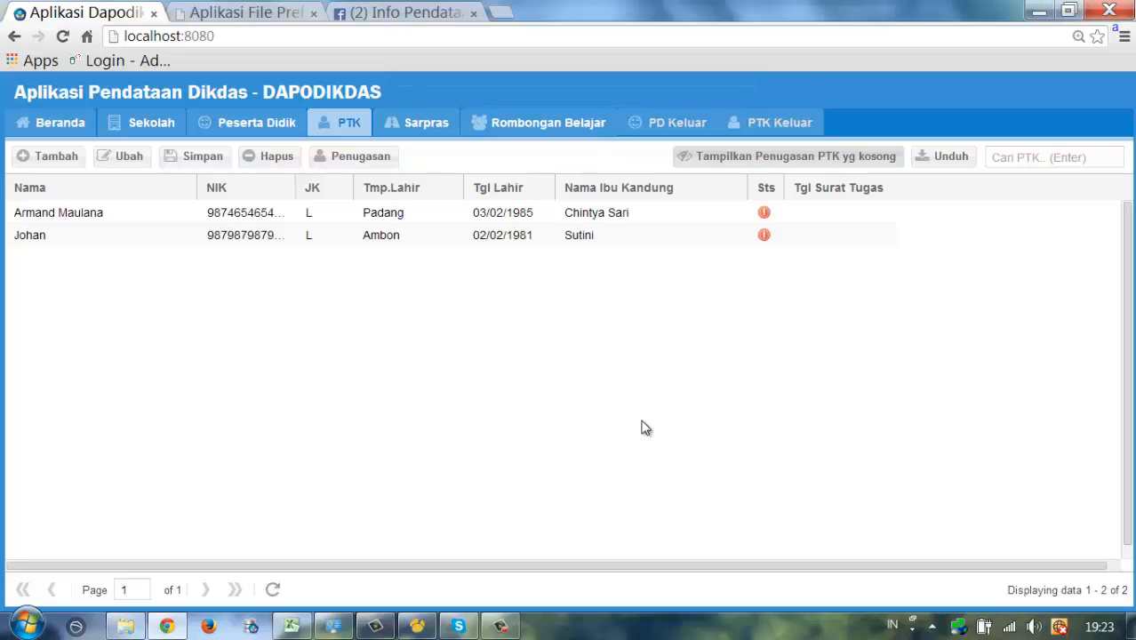
- Start the Ambon-born teacher's assignment with letter SK/No/78, letter and start dates 02/02/2011
click(569, 237)
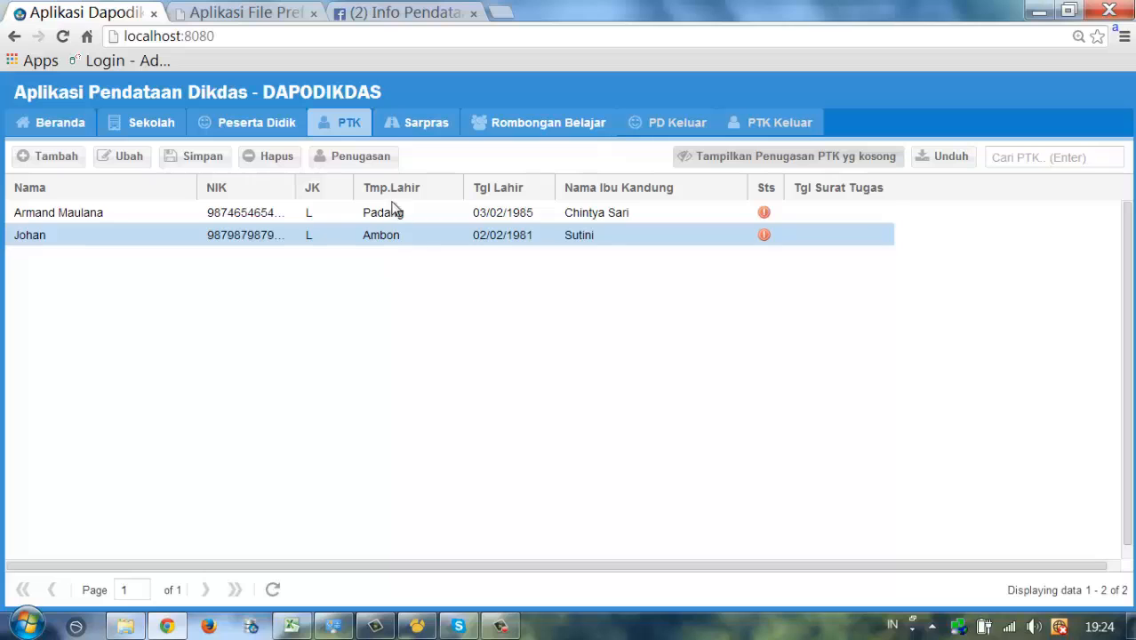
click(364, 157)
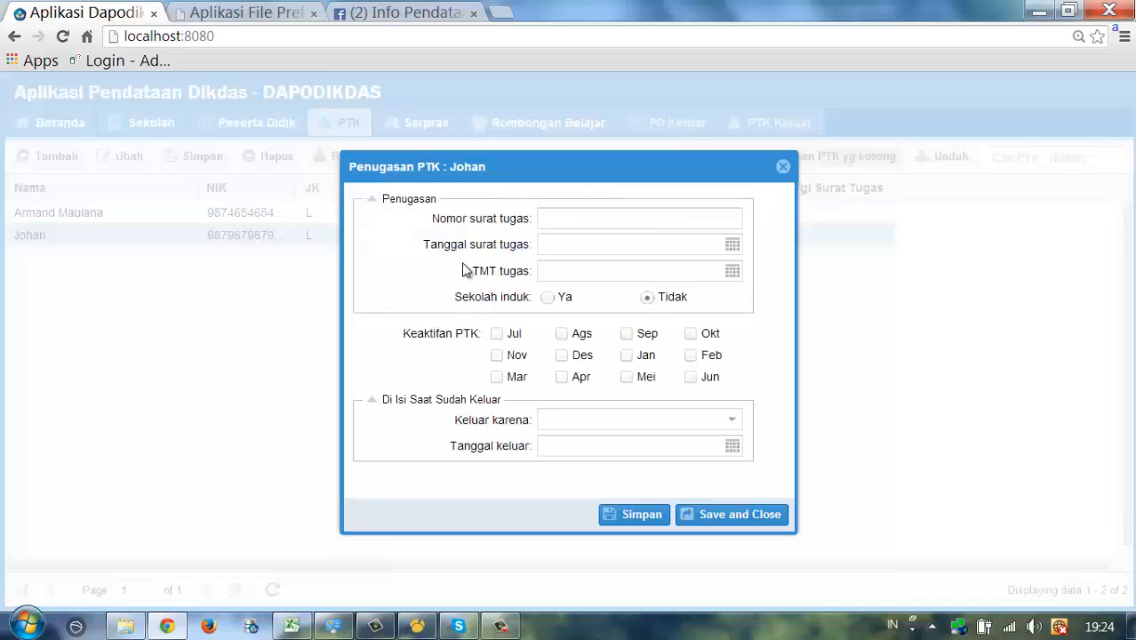
click(591, 218)
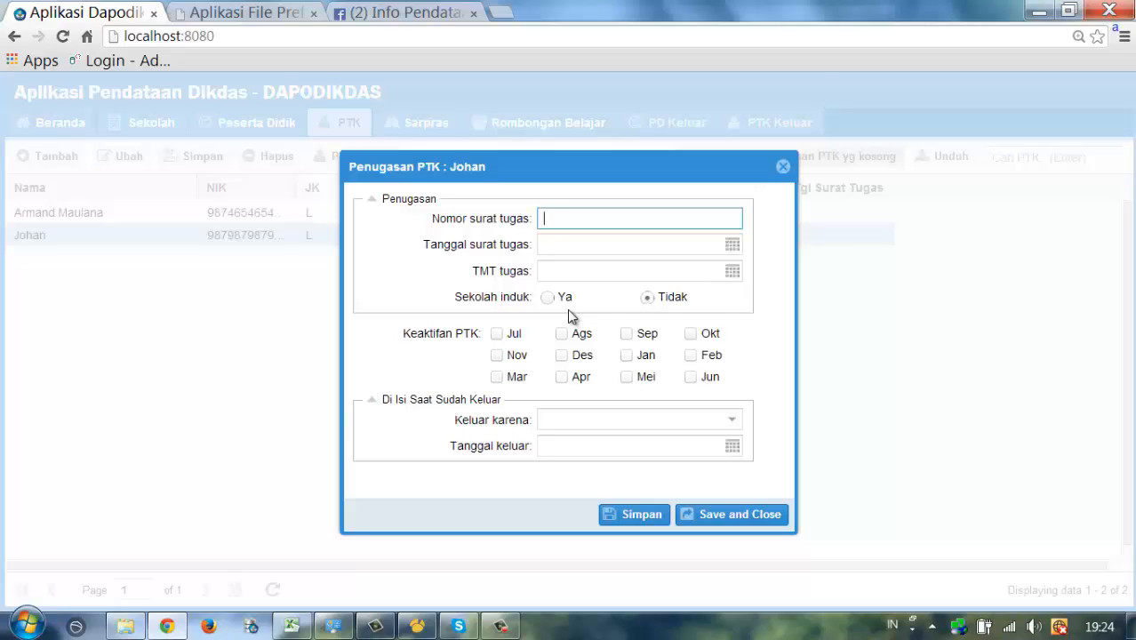
text(SK/No/78)
key(Tab)
click(733, 245)
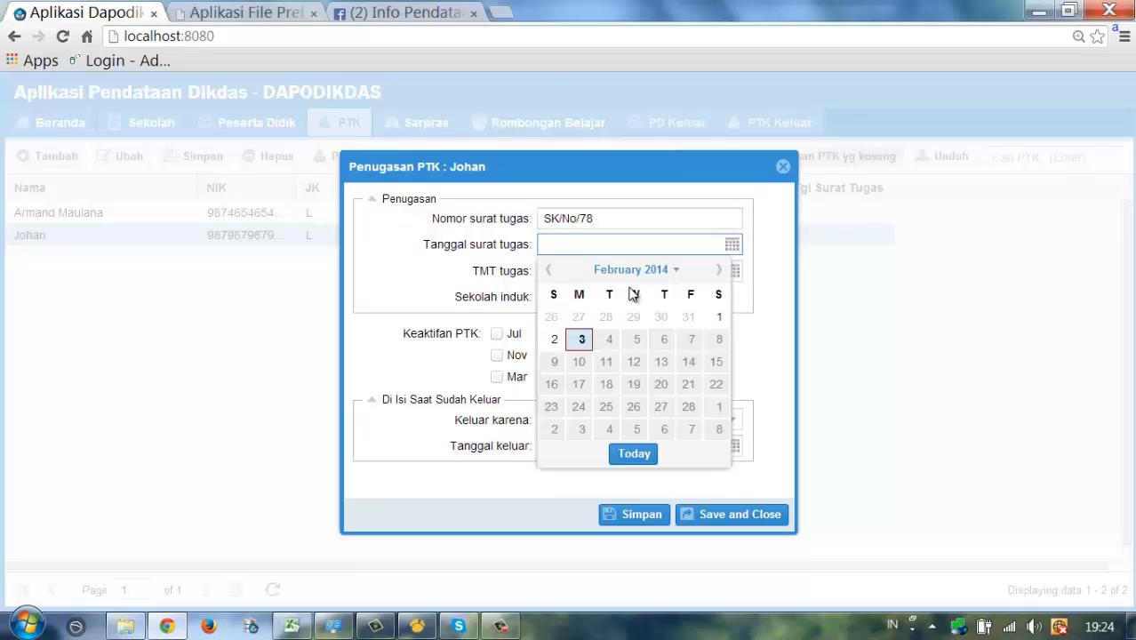
click(554, 339)
click(732, 271)
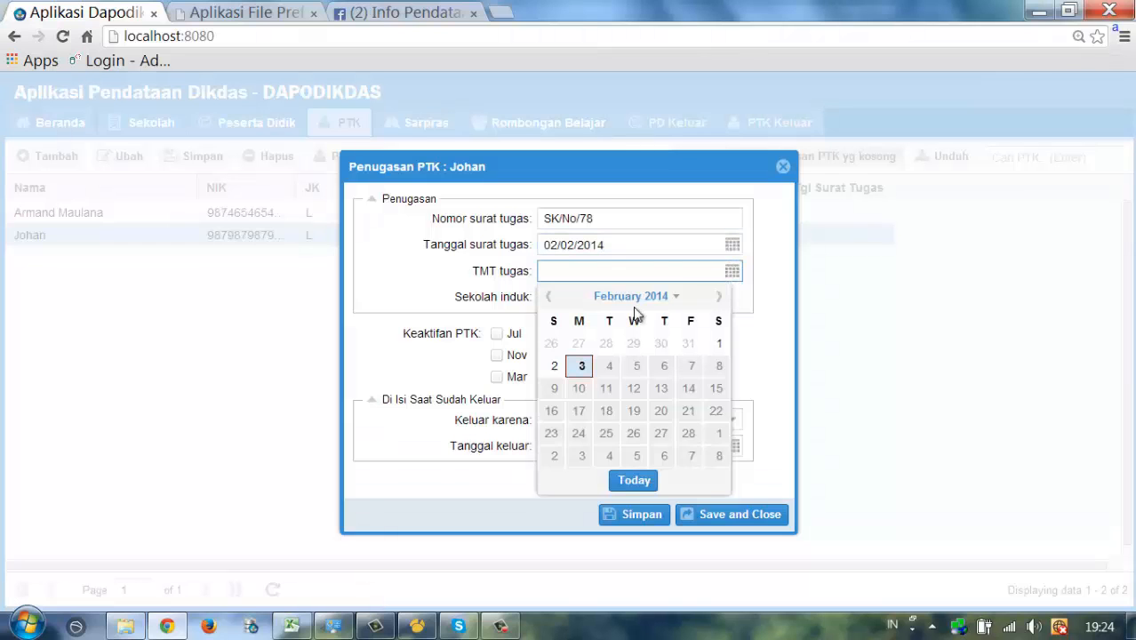
click(560, 364)
click(614, 247)
key(BackSpace)
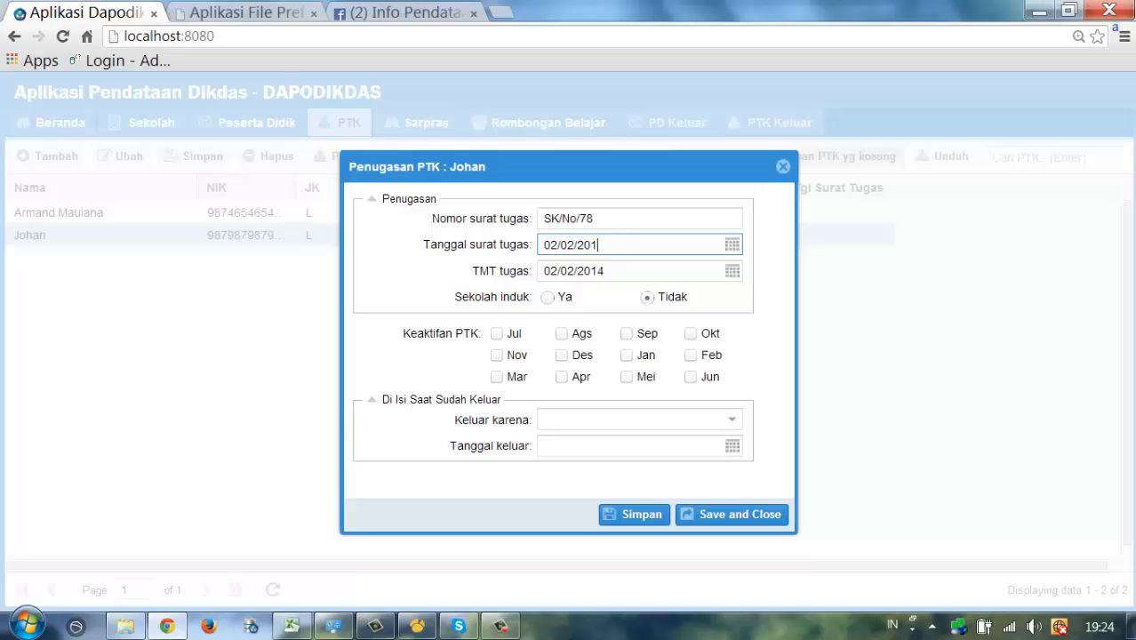
text(1)
click(604, 270)
key(BackSpace)
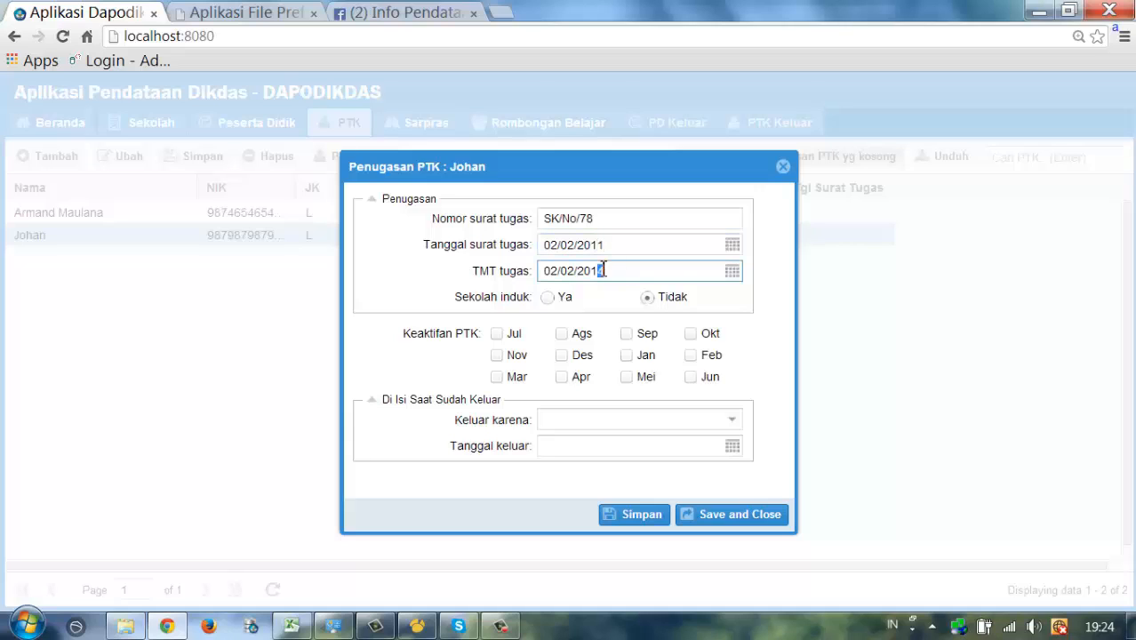
text(1)
- Mark it as the parent school and set the teacher active July through December
click(548, 298)
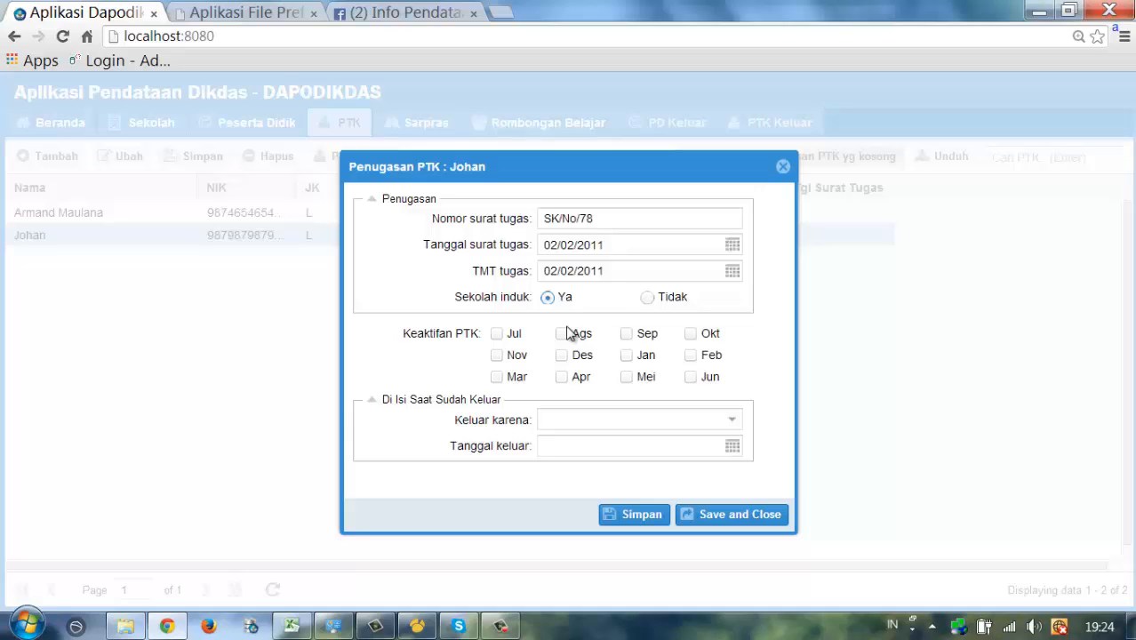
click(497, 334)
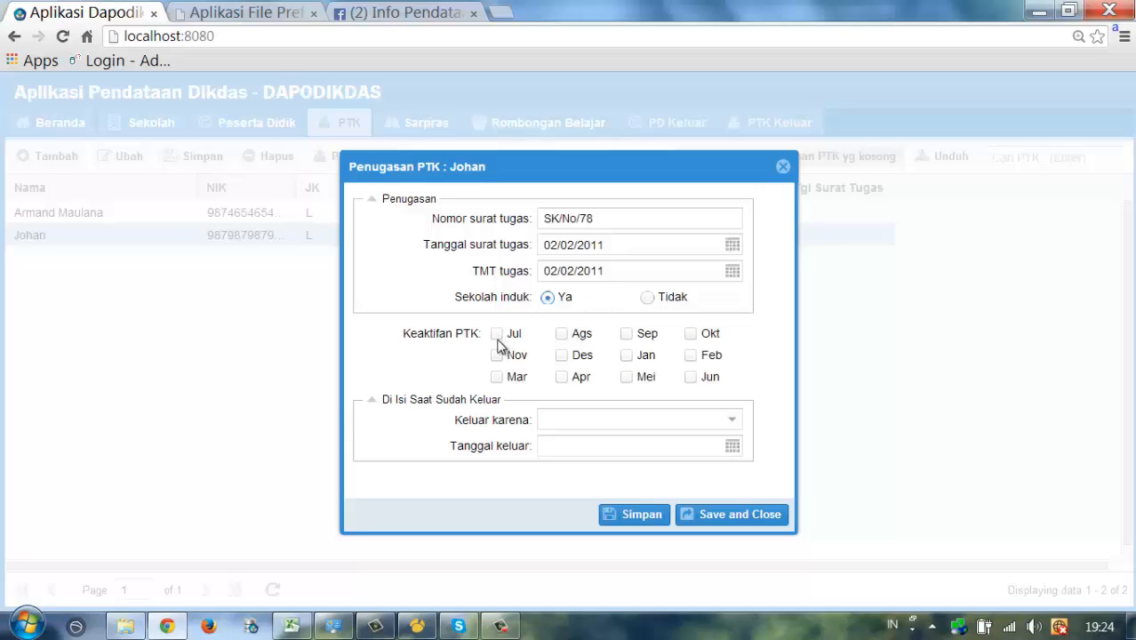
click(562, 335)
click(628, 336)
click(691, 336)
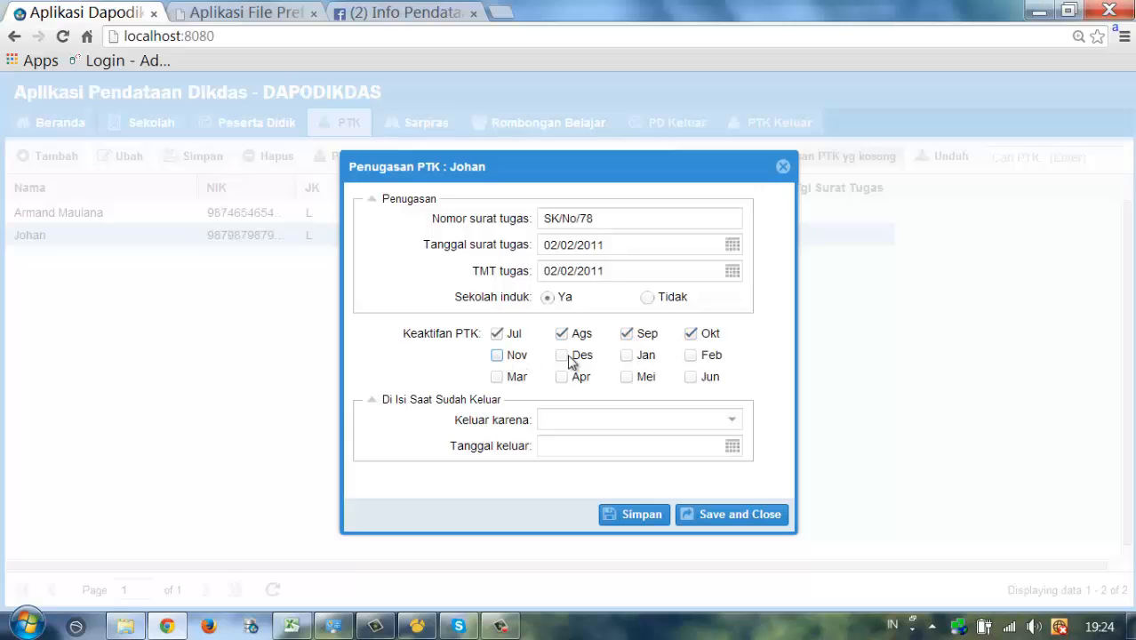
click(497, 355)
click(562, 355)
- Set the leaving reason to Mutasi with leaving date 02/01/2014
click(731, 421)
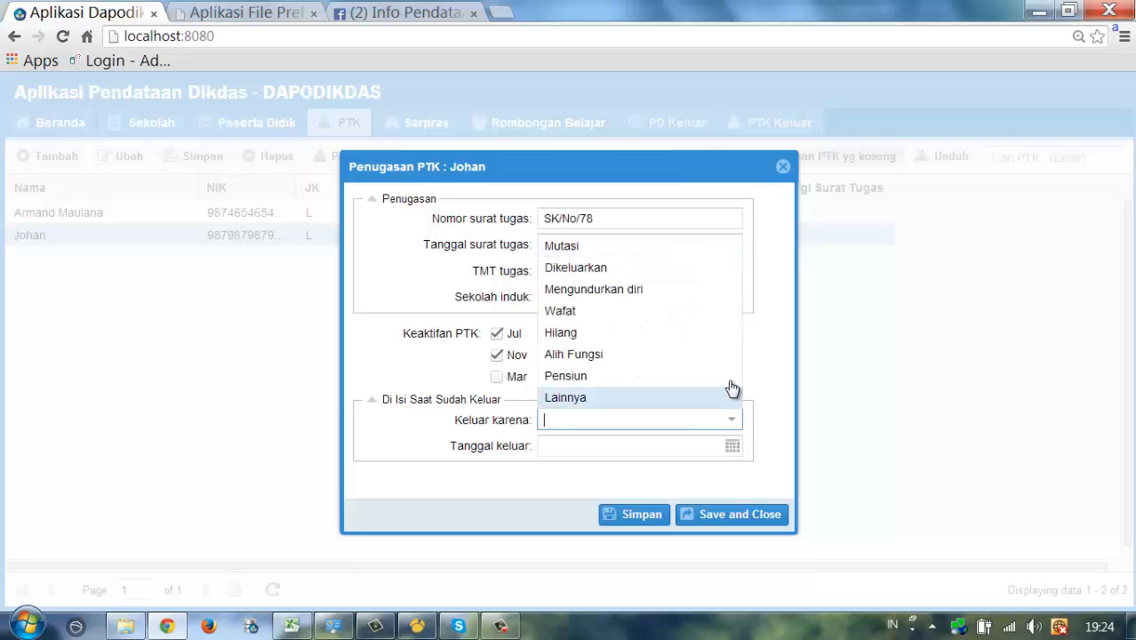
click(568, 246)
click(732, 446)
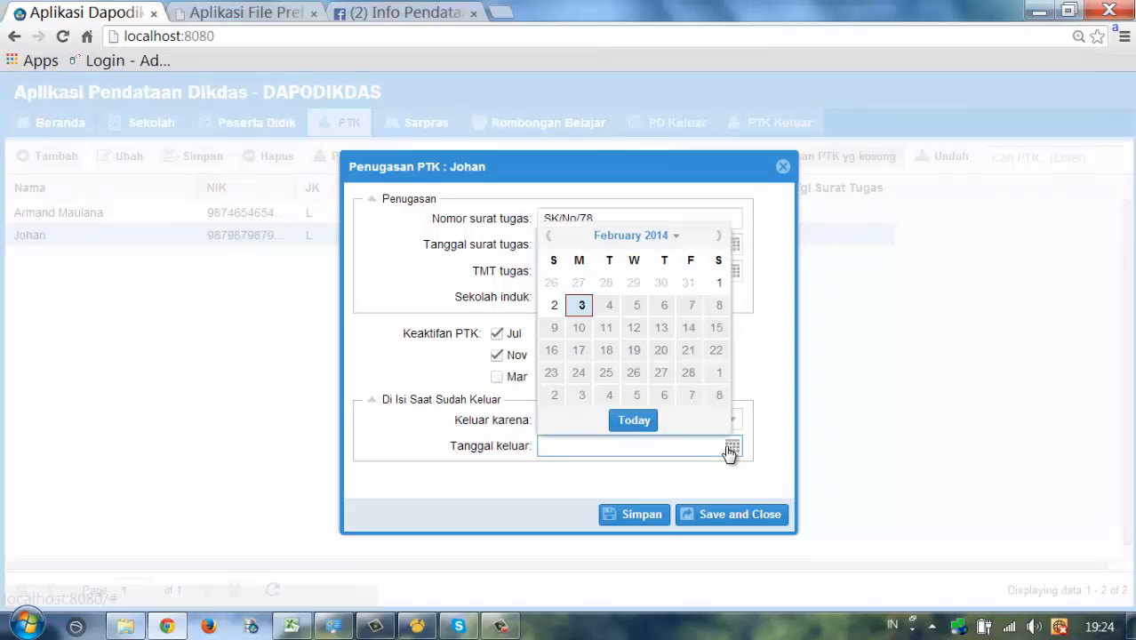
click(554, 305)
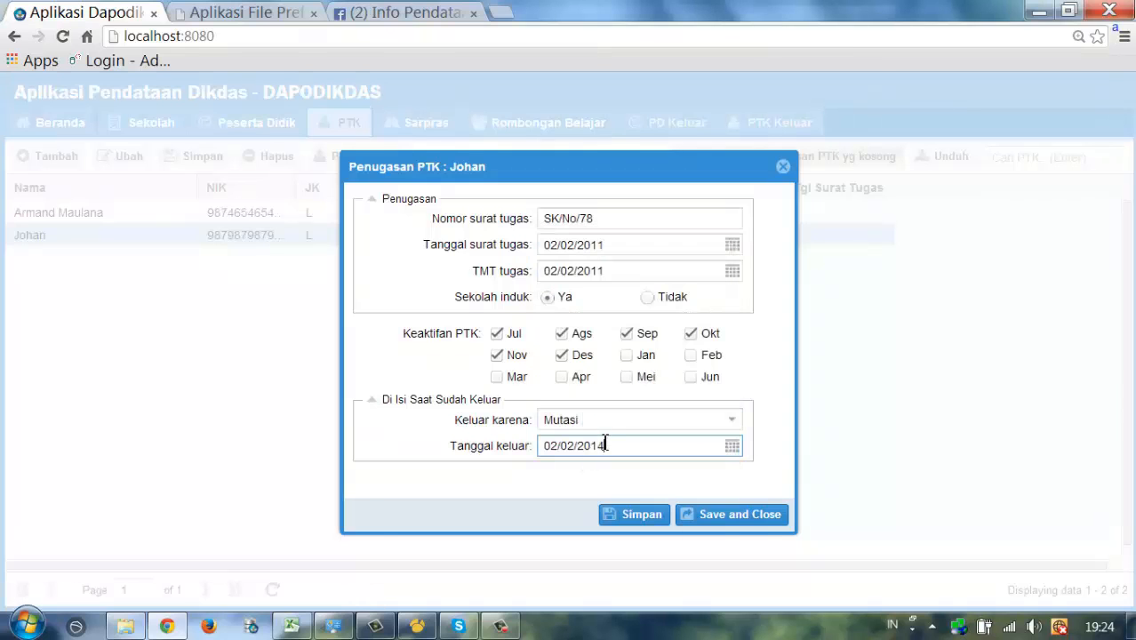
drag(608, 446, 602, 447)
click(557, 447)
drag(575, 447, 571, 445)
text(1)
- Save the assignment, verify the teacher under PTK Keluar, then return to the PTK list
click(729, 515)
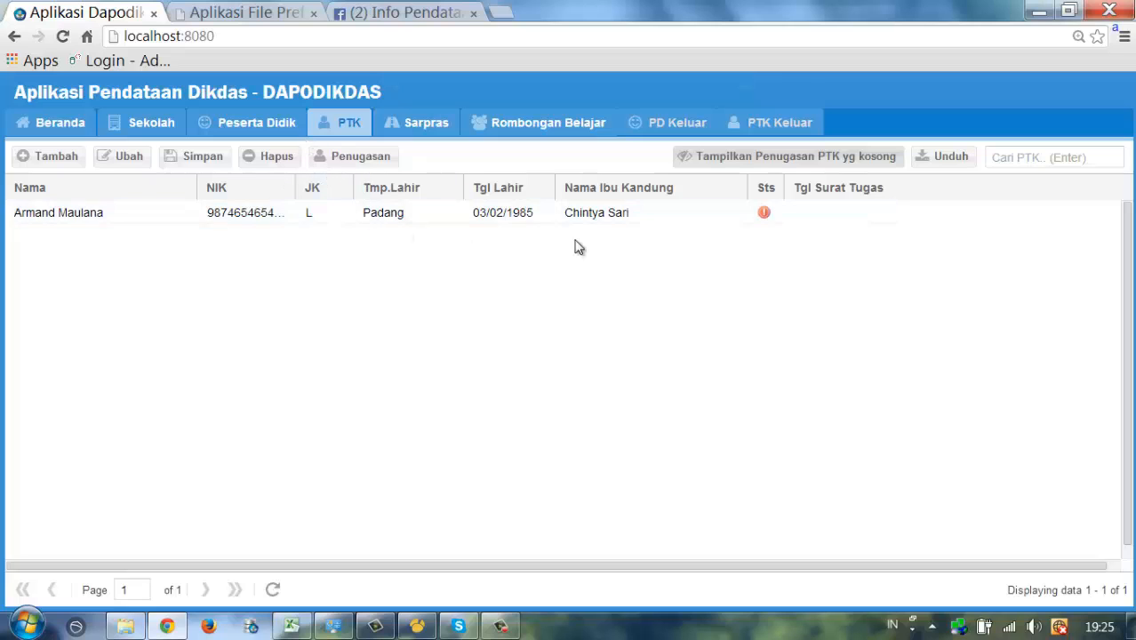
click(767, 130)
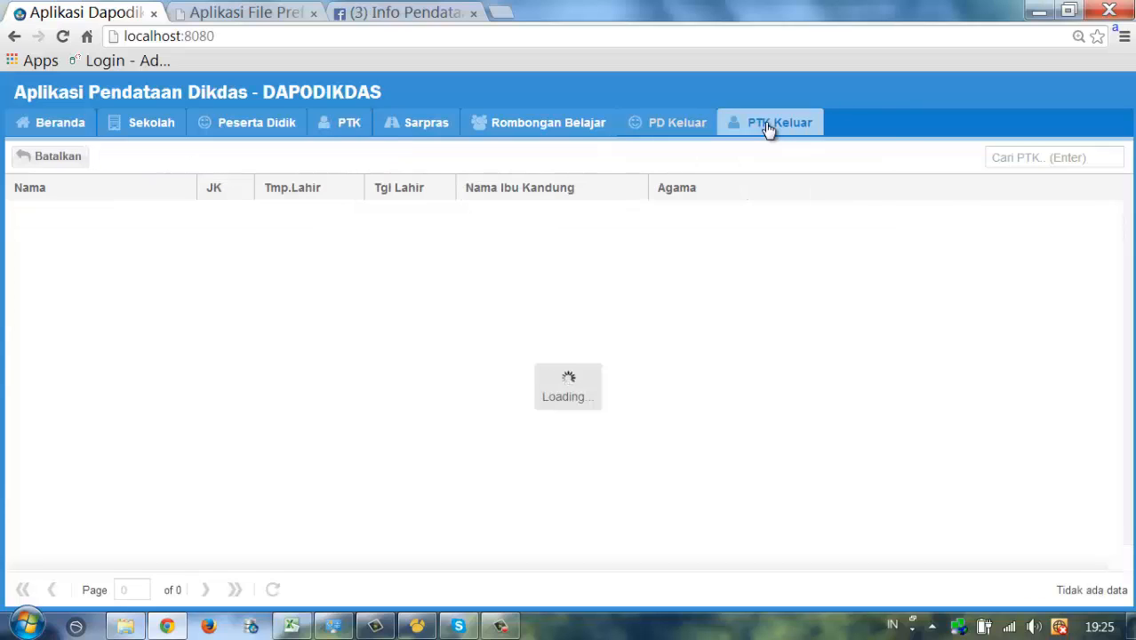
click(99, 211)
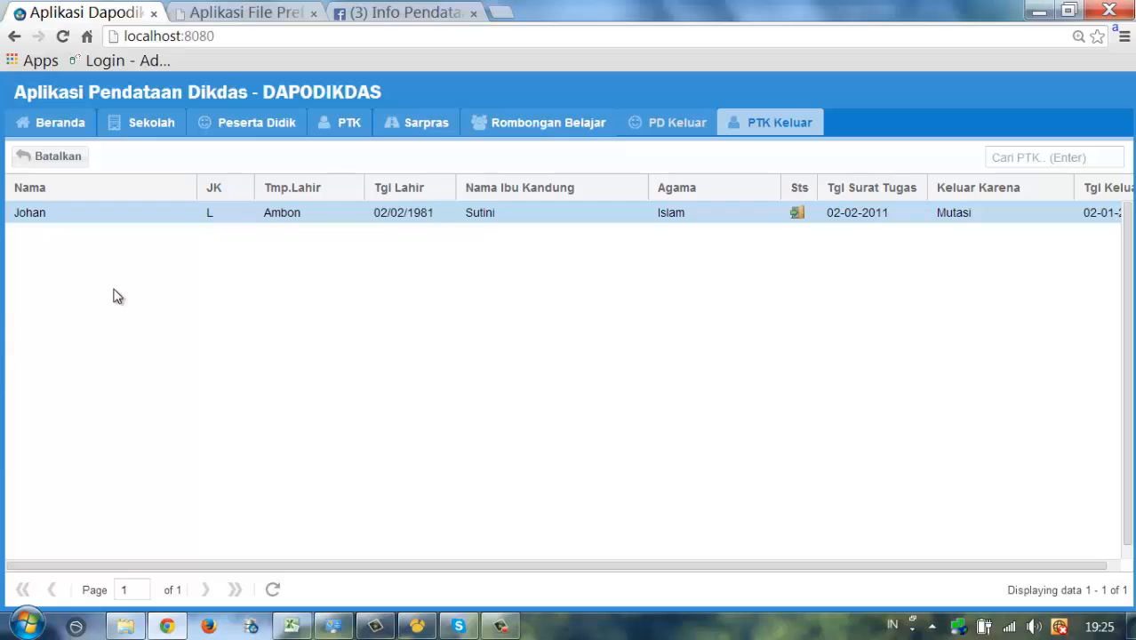
click(345, 135)
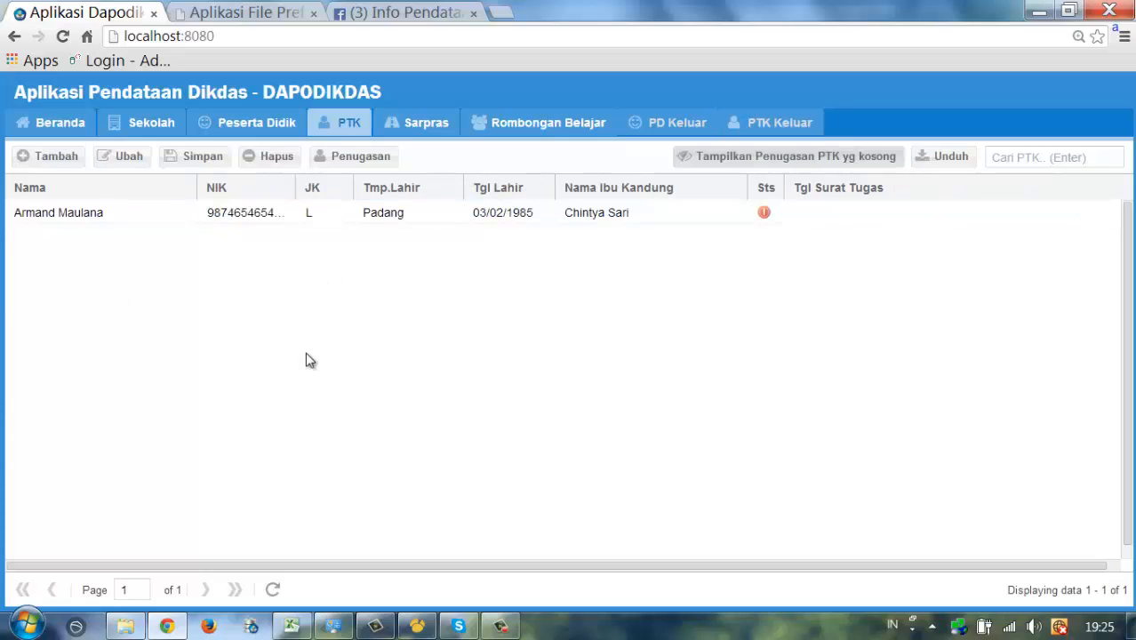
click(213, 218)
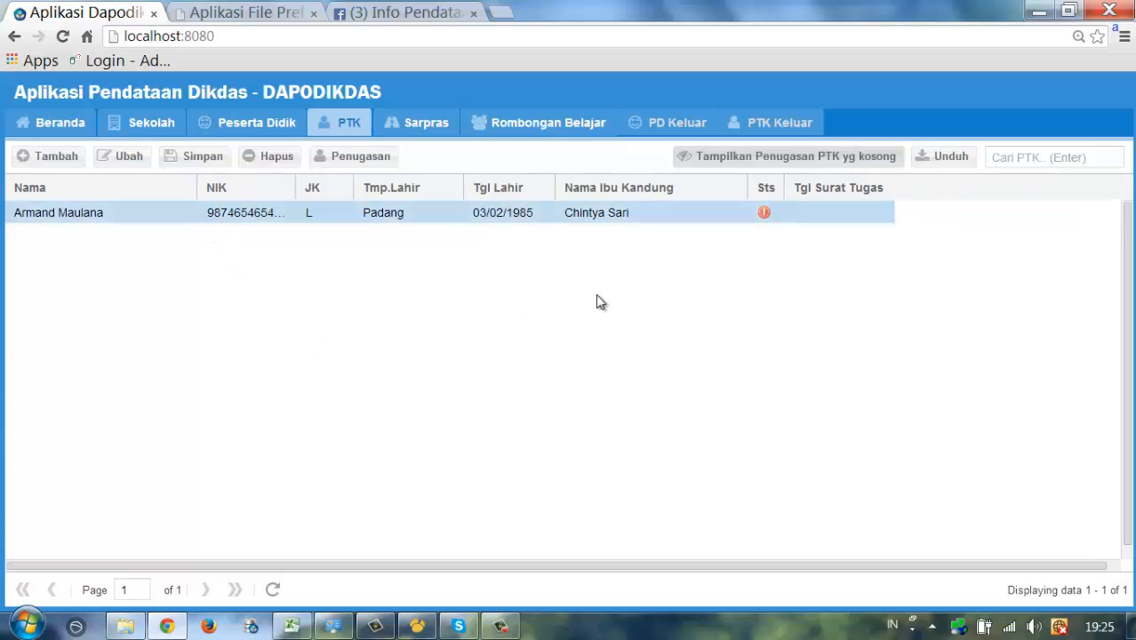
click(784, 161)
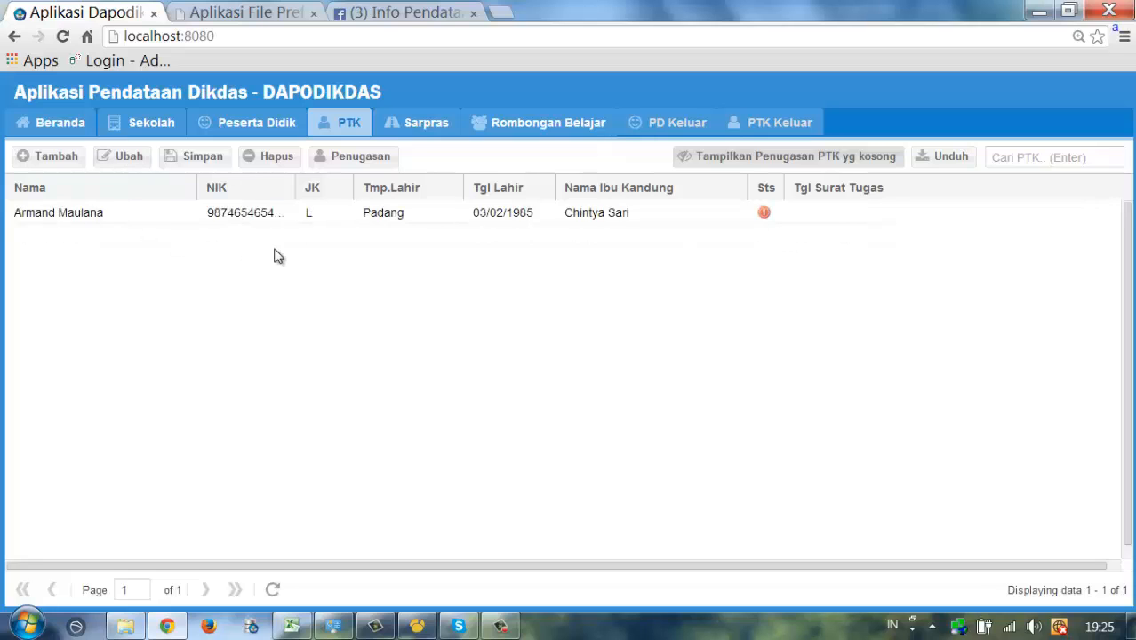
click(768, 216)
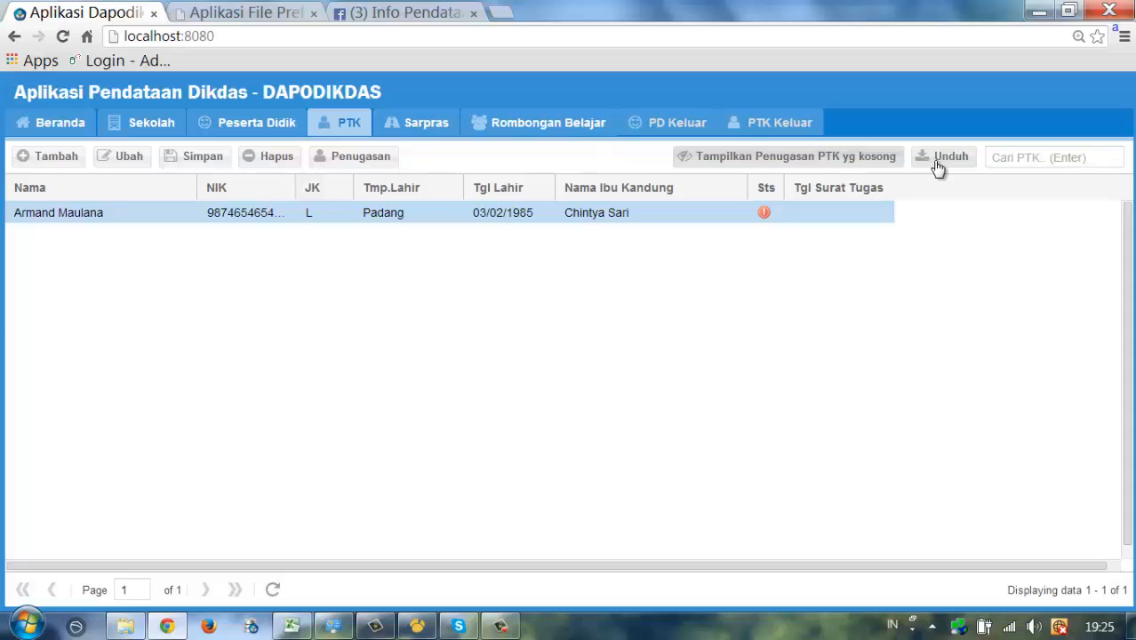
click(1048, 163)
- Search the PTK list by several names, ending with the Jember-born teacher to check her duty date
text(armand)
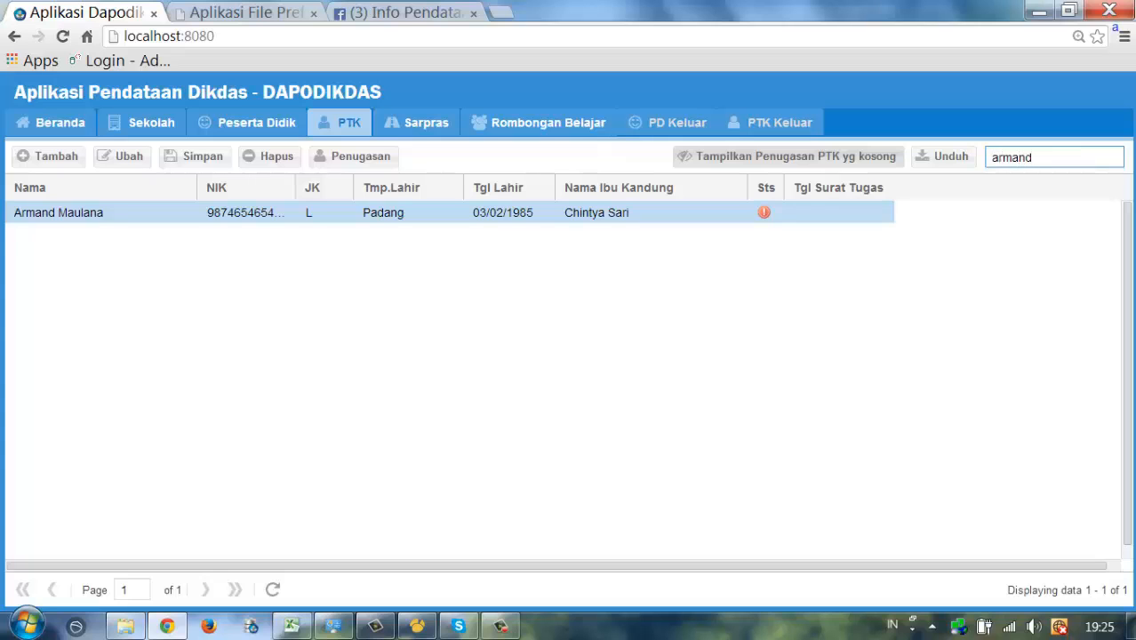
key(Return)
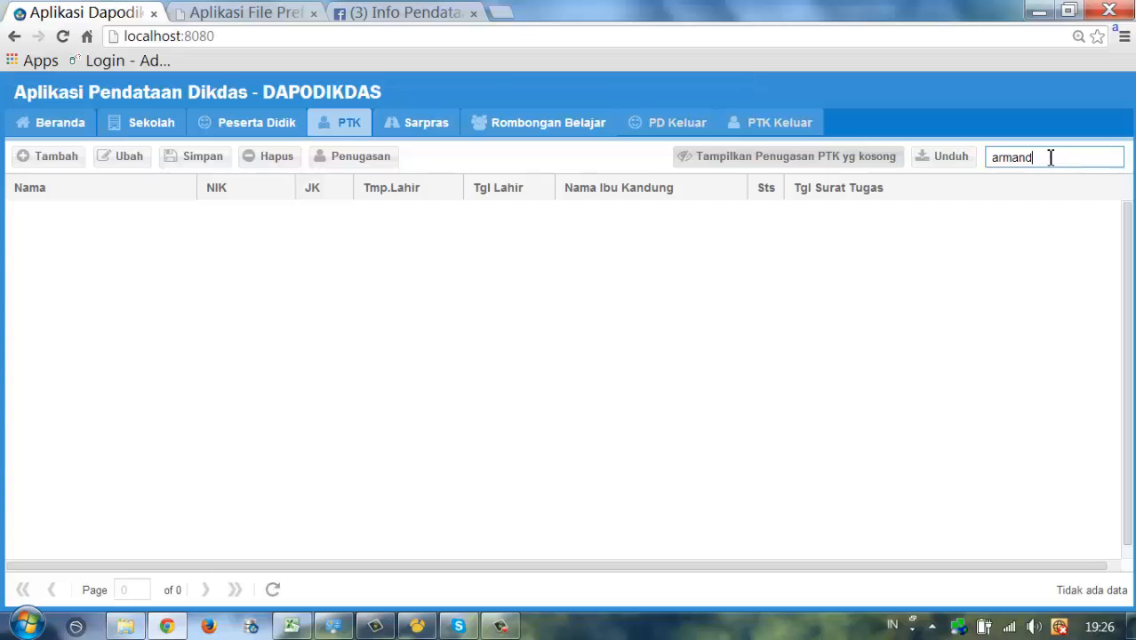
key(Return)
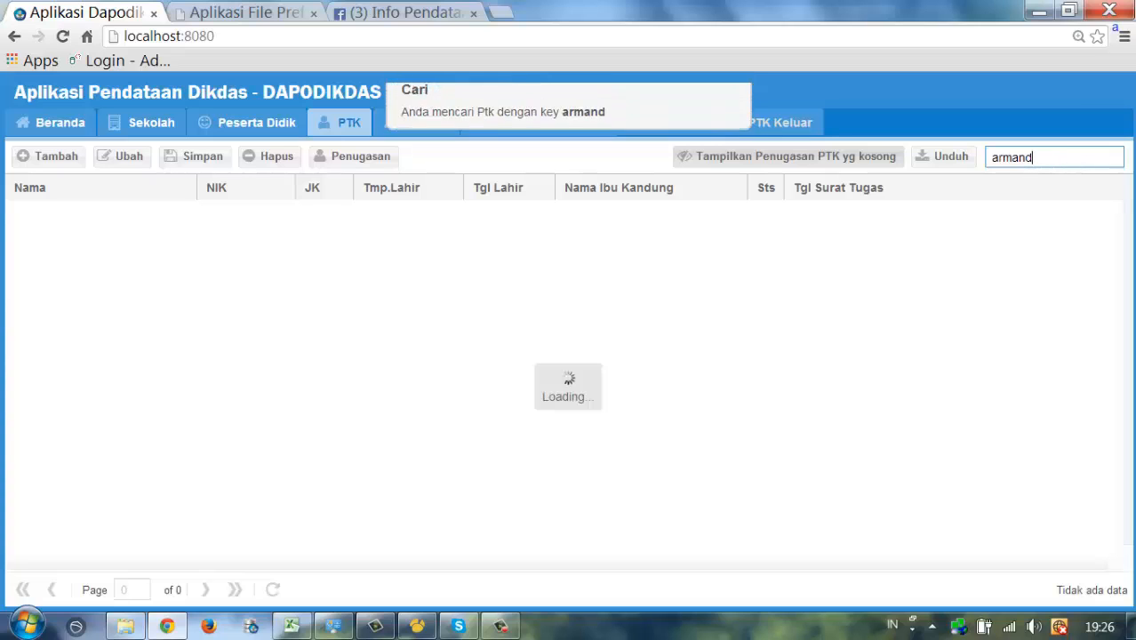
double_click(1006, 157)
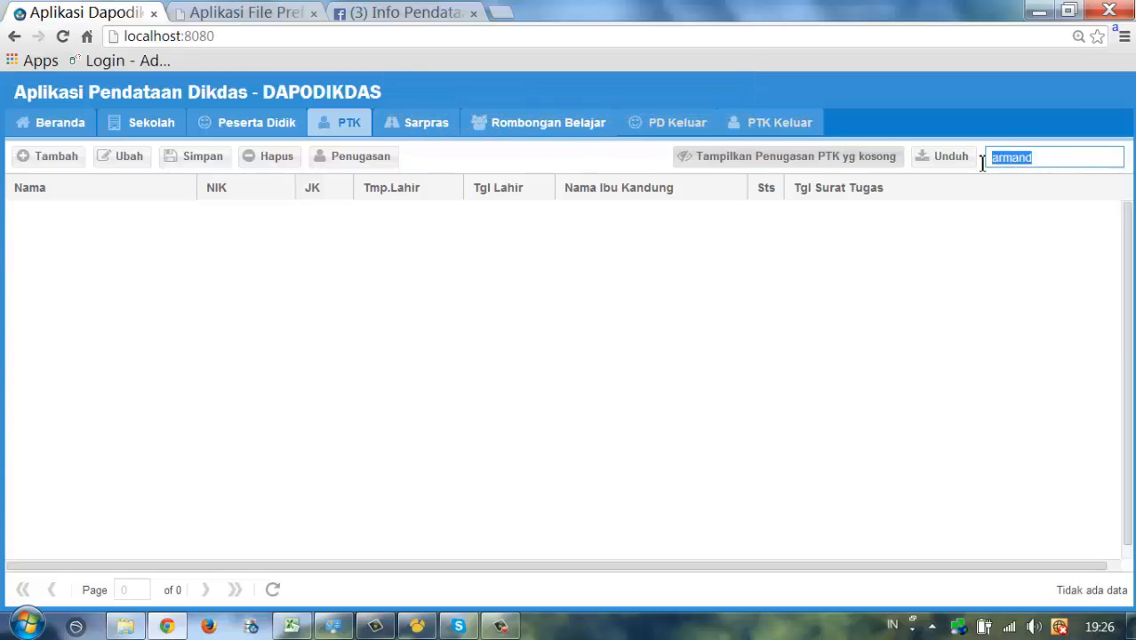
key(BackSpace)
text(joko)
key(Return)
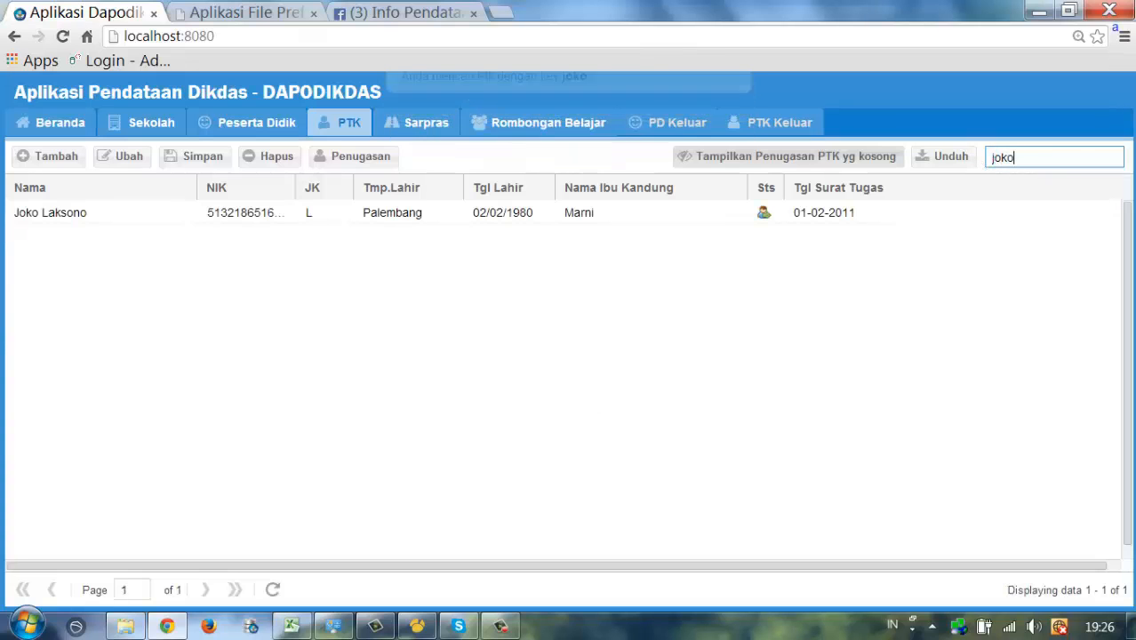
drag(1031, 163, 975, 172)
text(su)
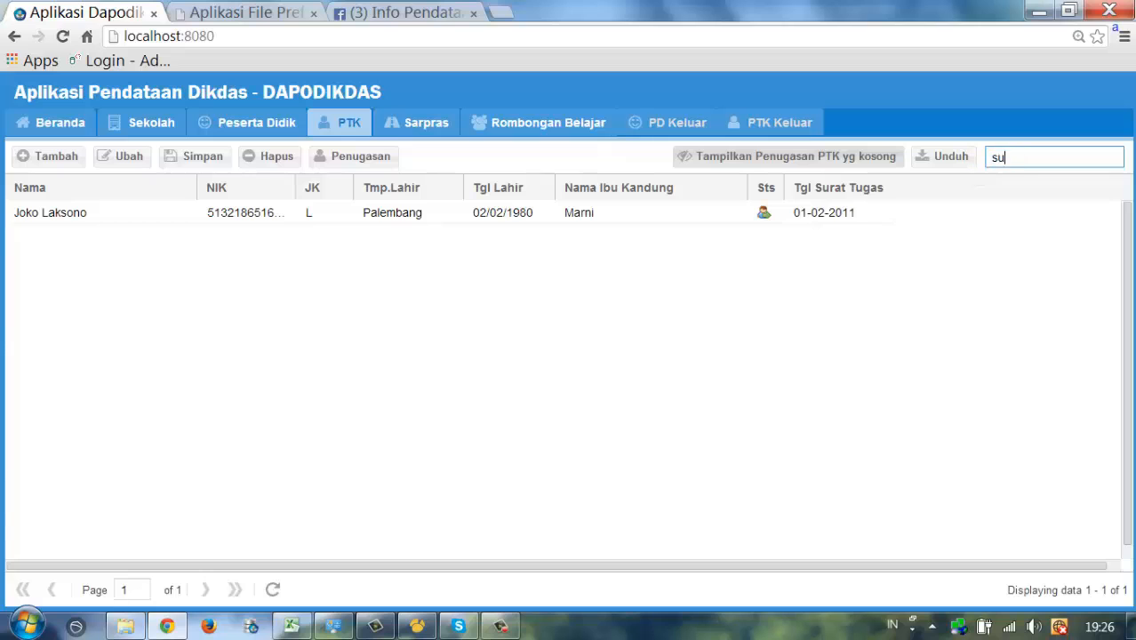
text(ci)
key(Return)
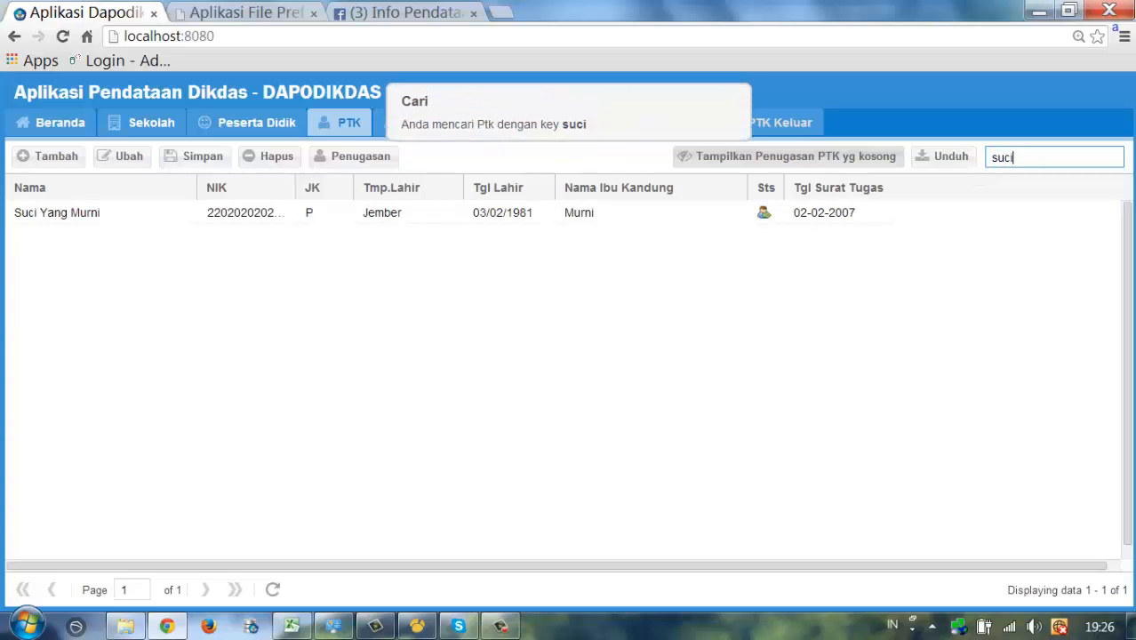
- Search for the Padang-born teacher and list only staff without duty assignments
drag(1028, 165, 982, 164)
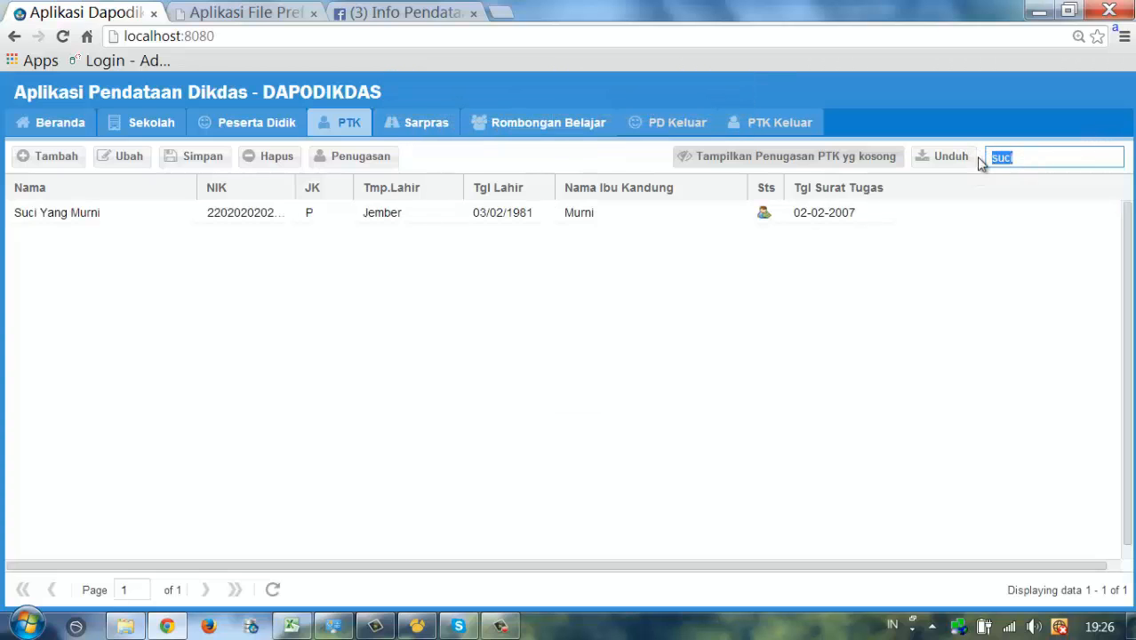
text(armand)
key(Return)
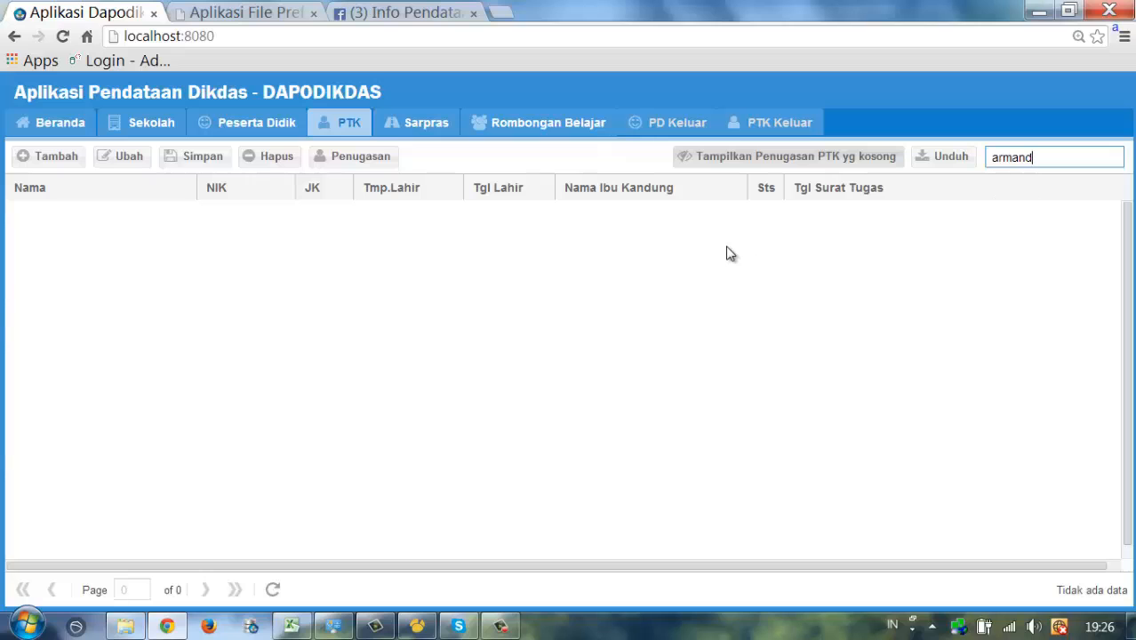
click(762, 163)
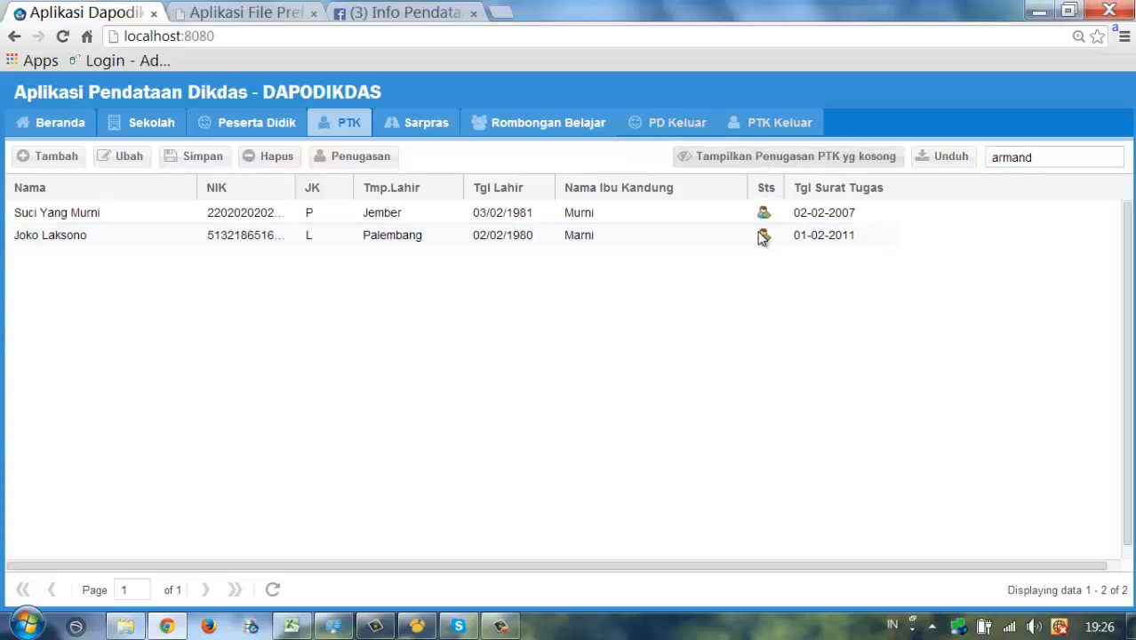
click(782, 160)
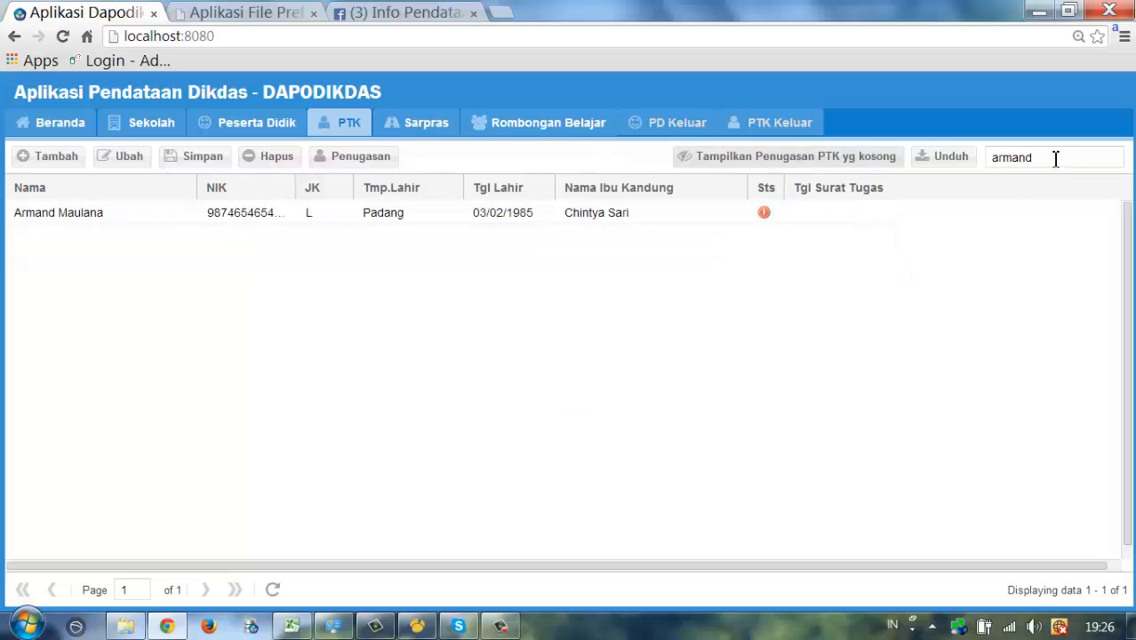
- Select the Padang-born teacher in the refreshed unassigned list and open his duty assignment form
click(68, 227)
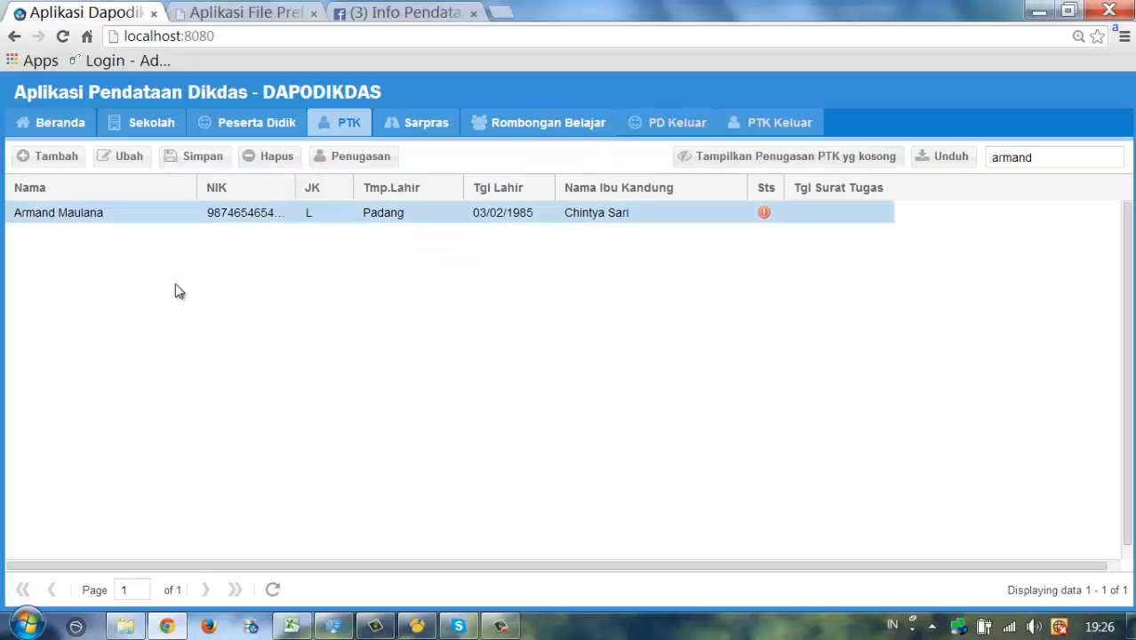
click(770, 158)
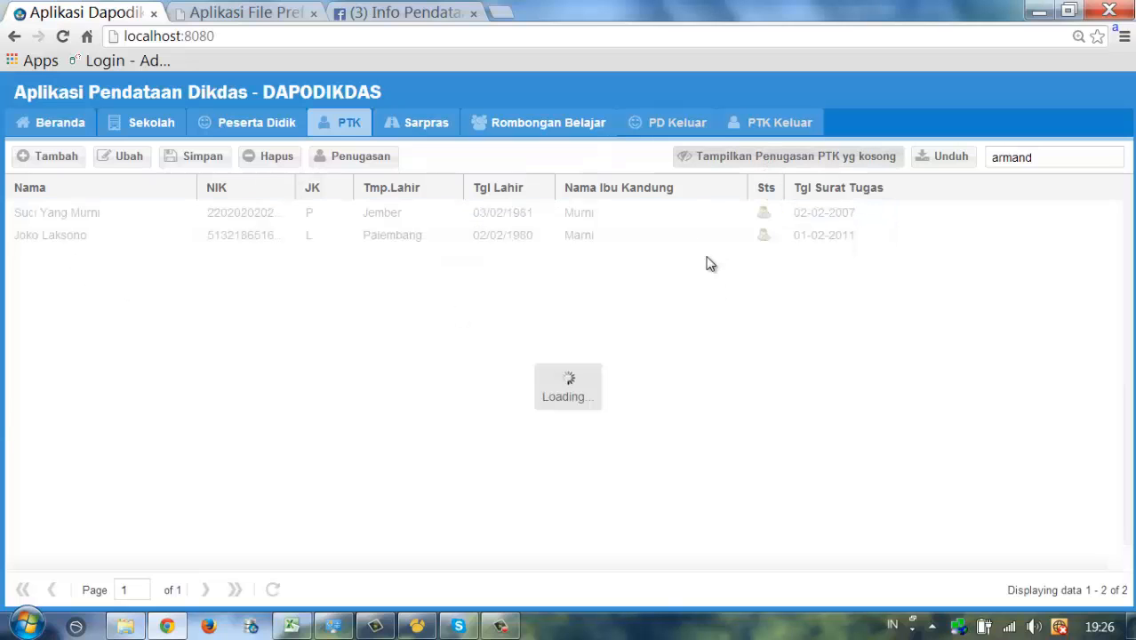
click(588, 214)
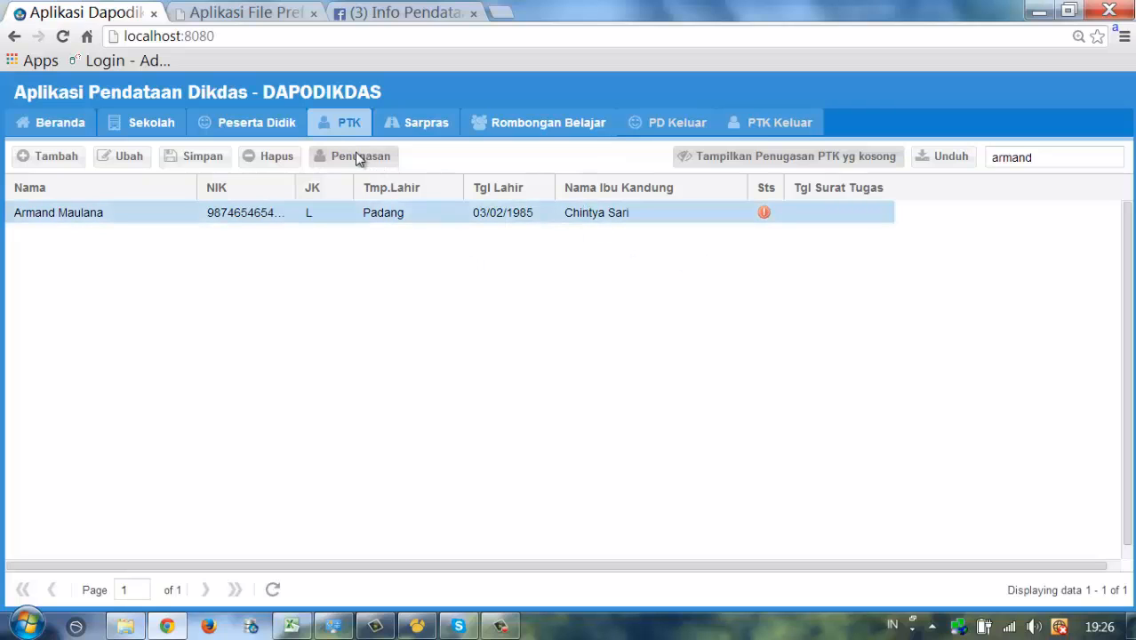
click(555, 224)
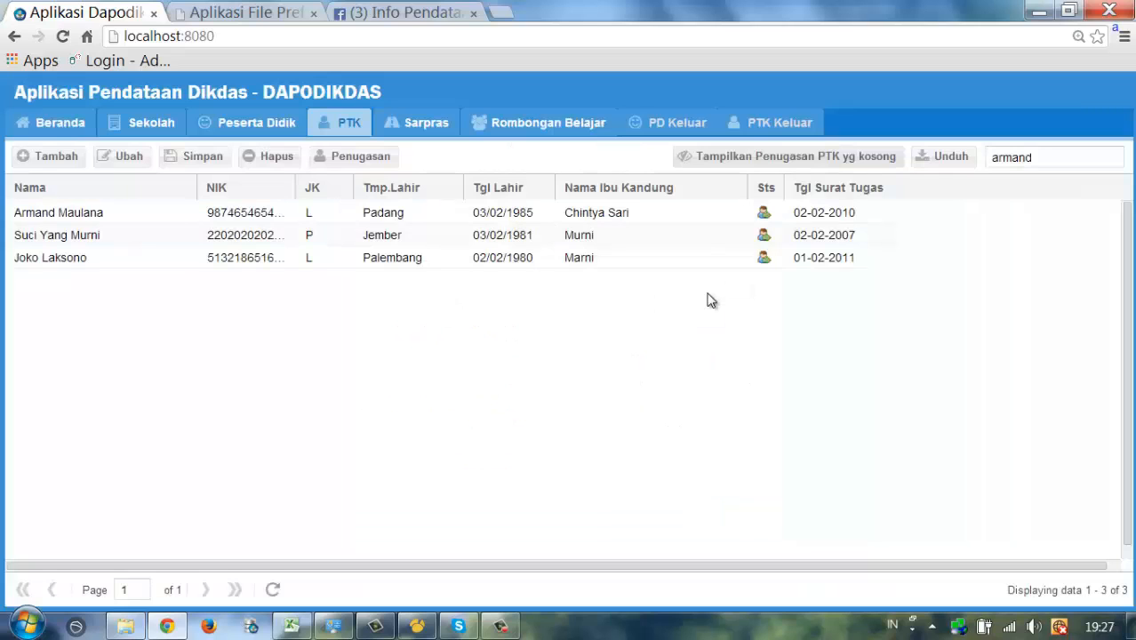
- Review the three rows, try sorting by NIK, birthplace, birth date, mother's name, then Nama ascending
click(79, 213)
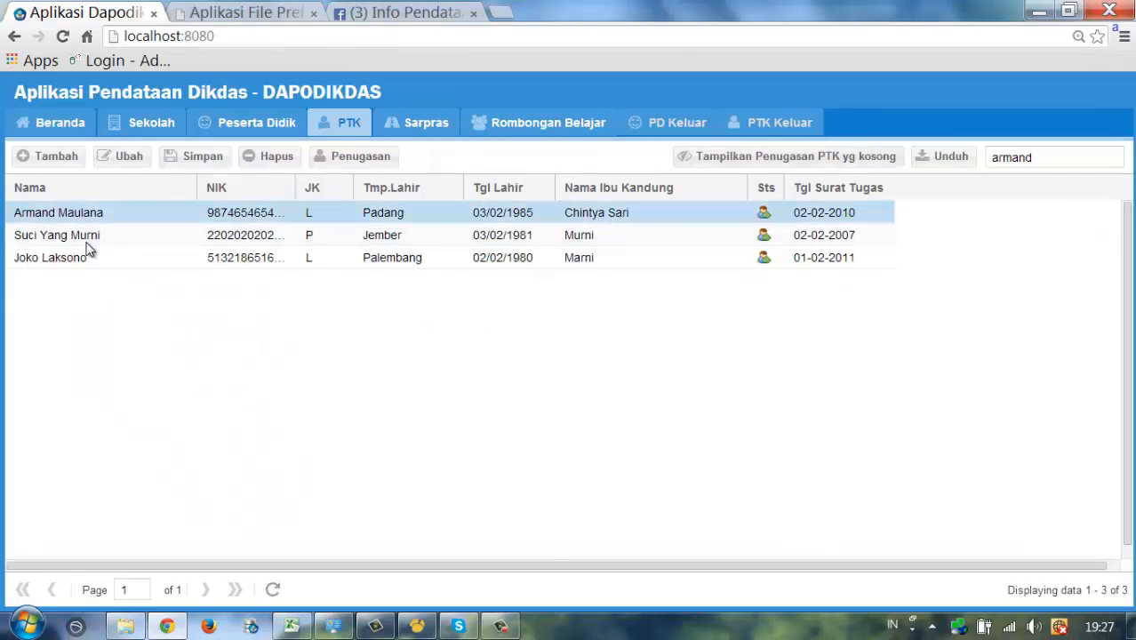
click(91, 241)
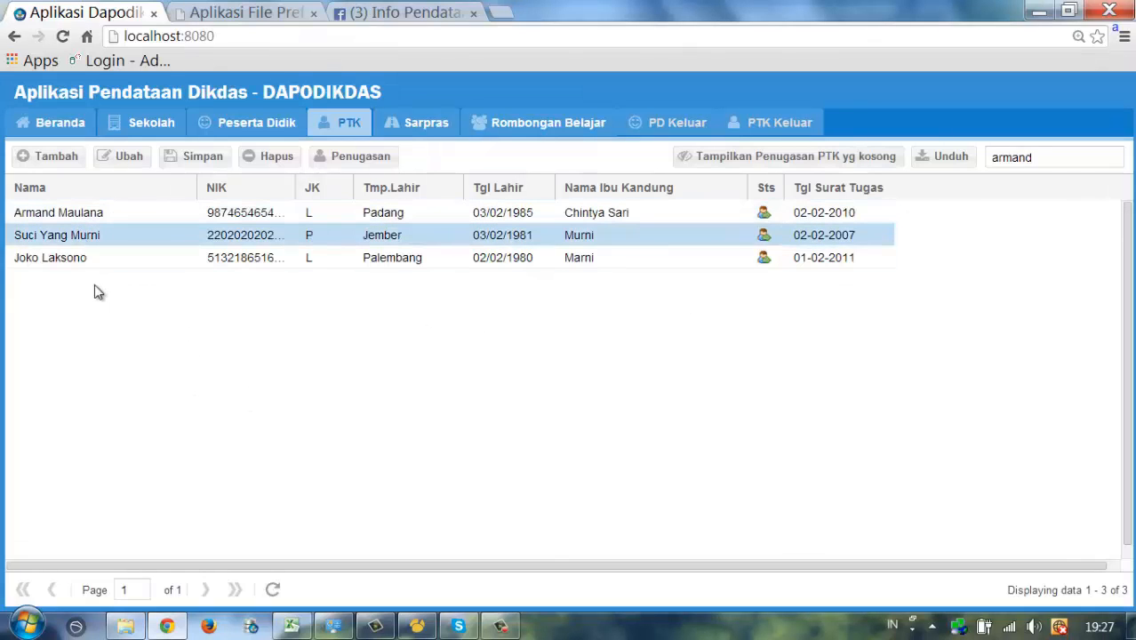
click(96, 263)
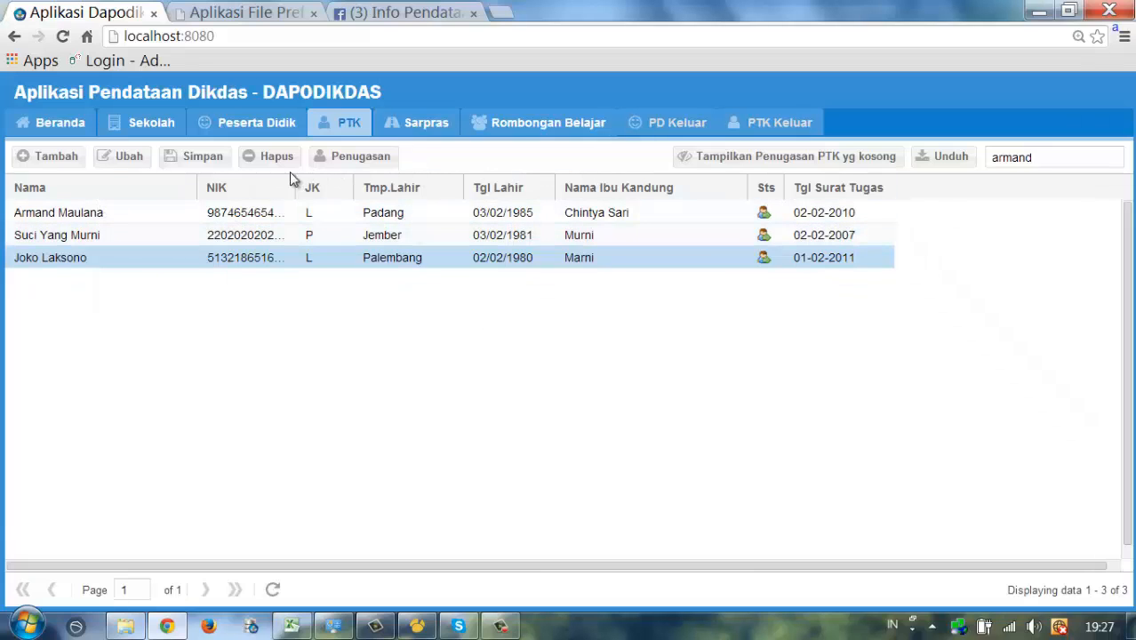
click(232, 187)
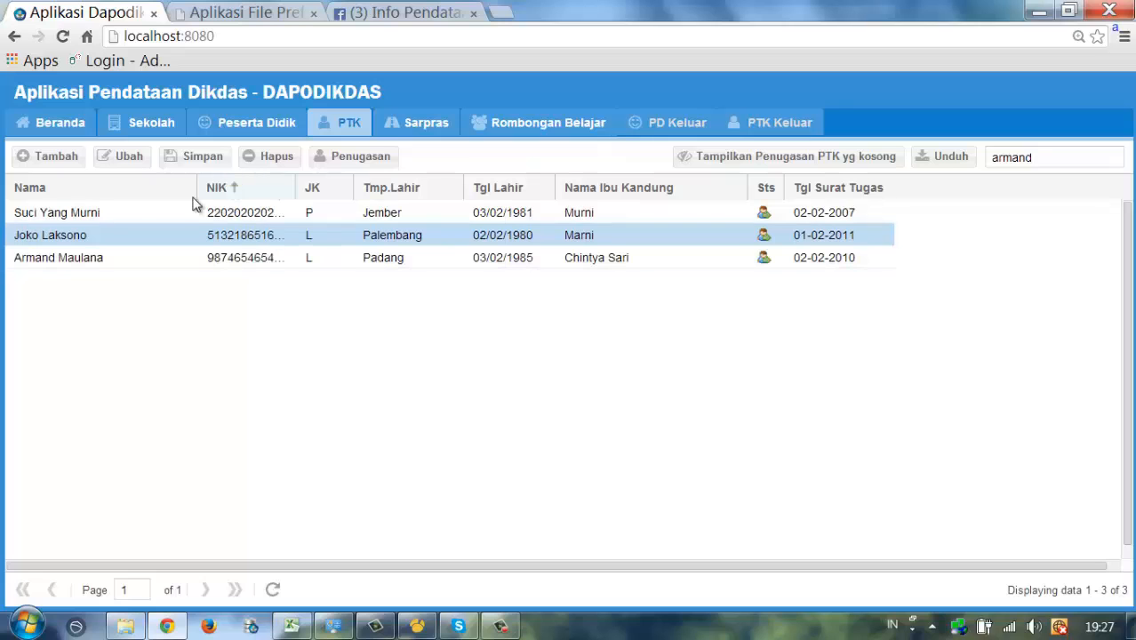
click(427, 187)
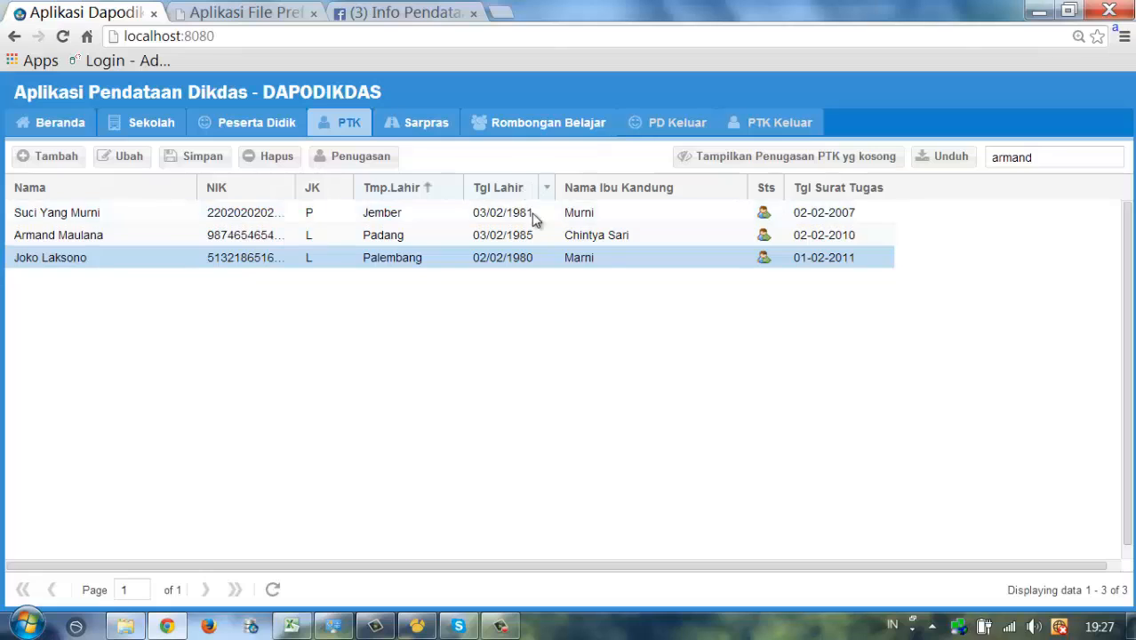
click(534, 187)
click(632, 189)
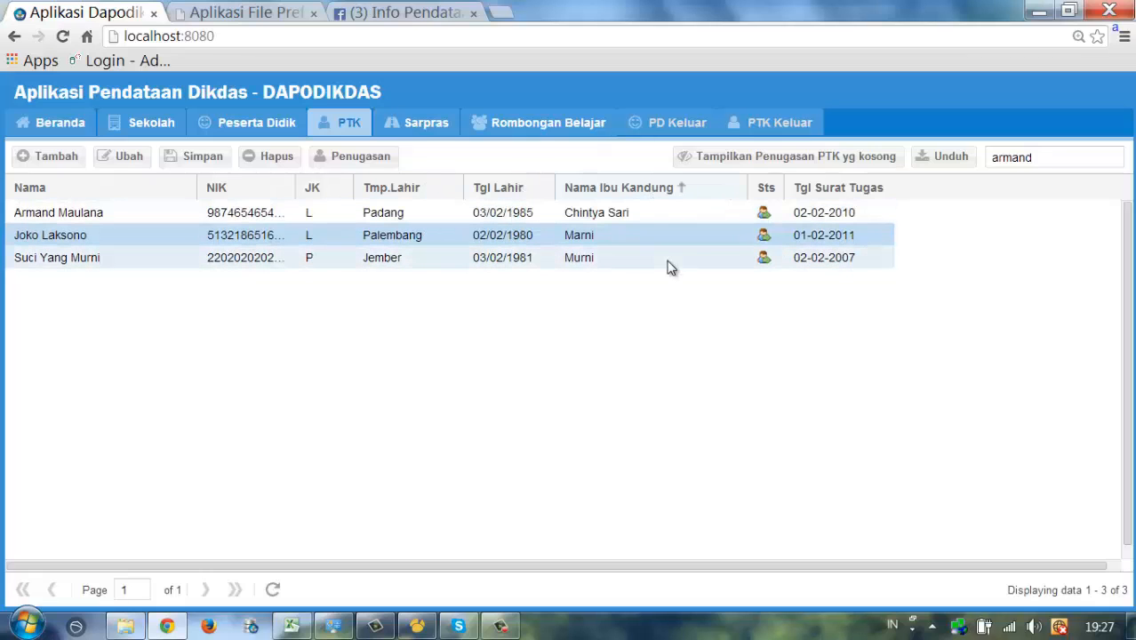
click(775, 187)
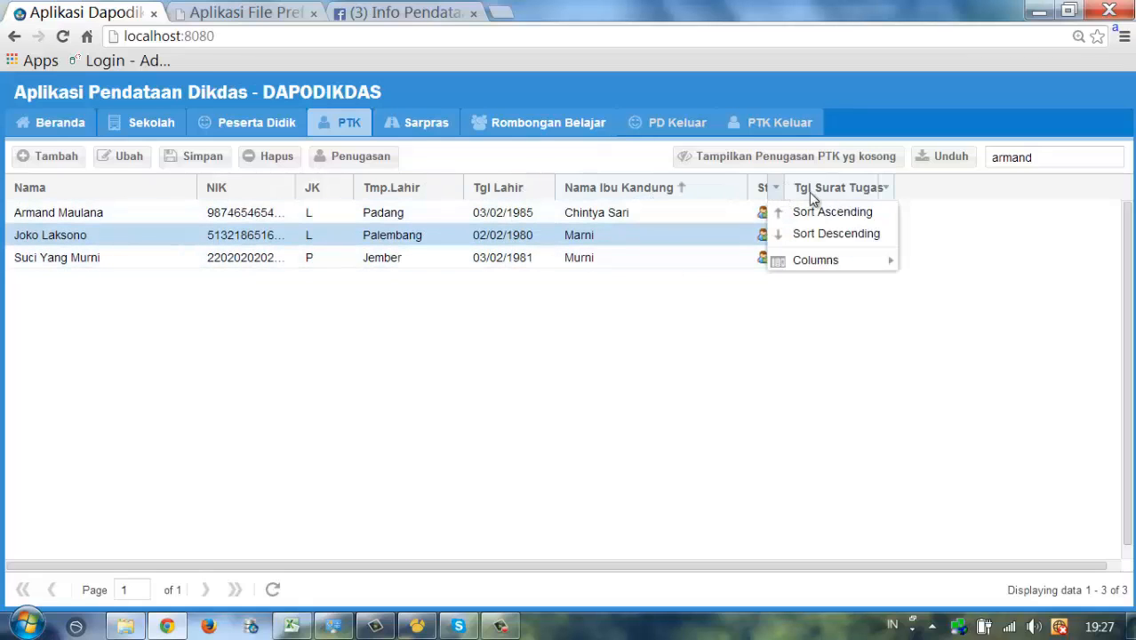
click(766, 189)
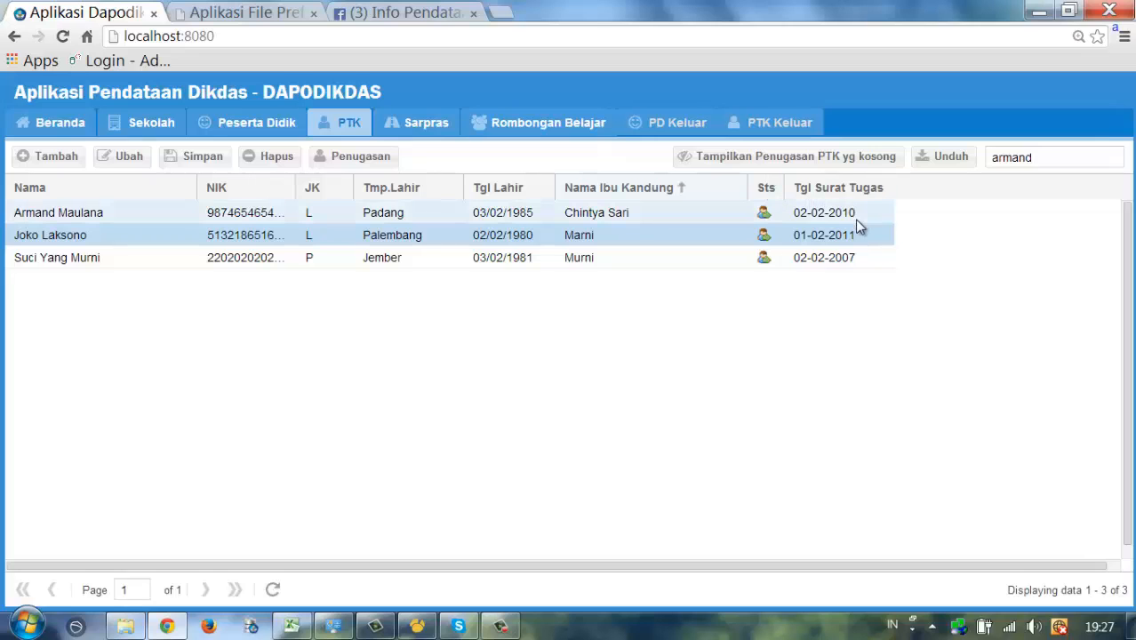
click(63, 188)
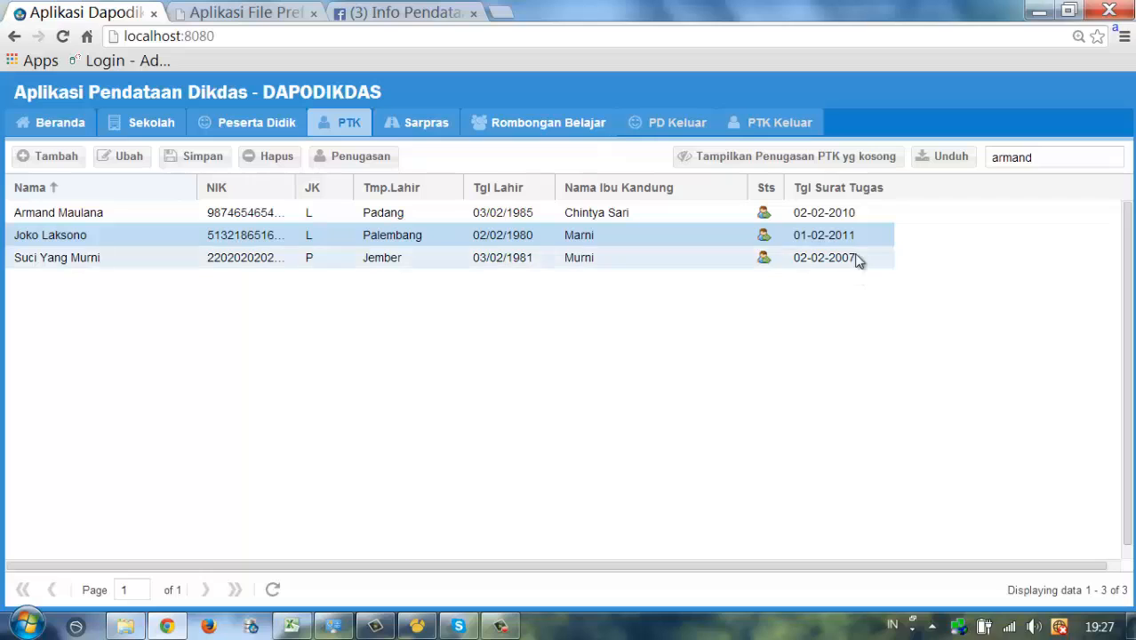
click(851, 216)
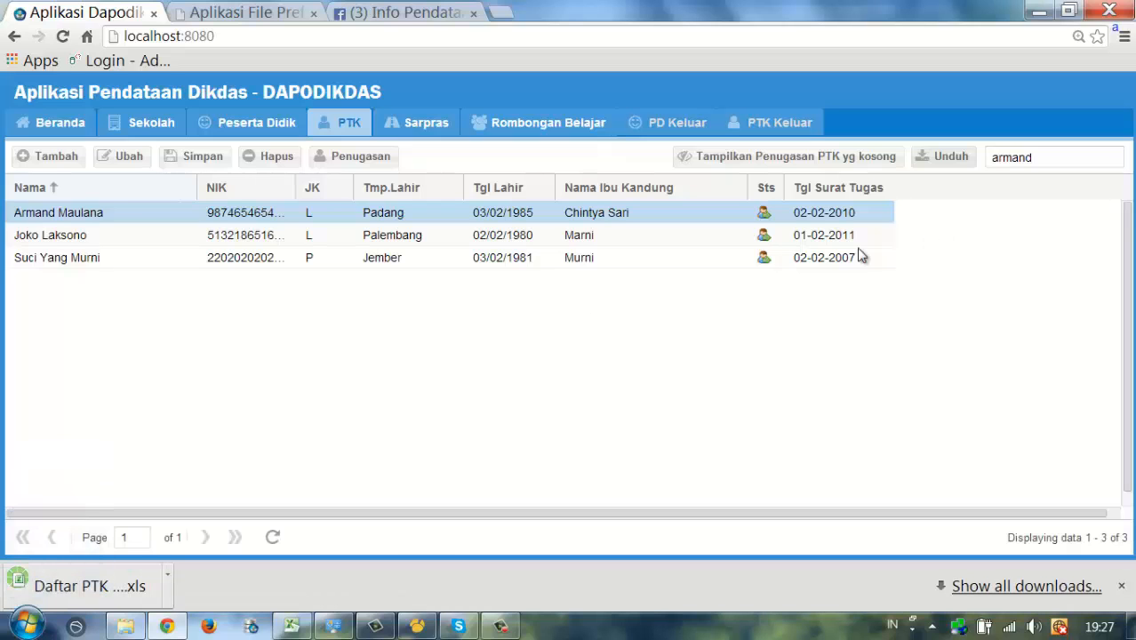
click(92, 578)
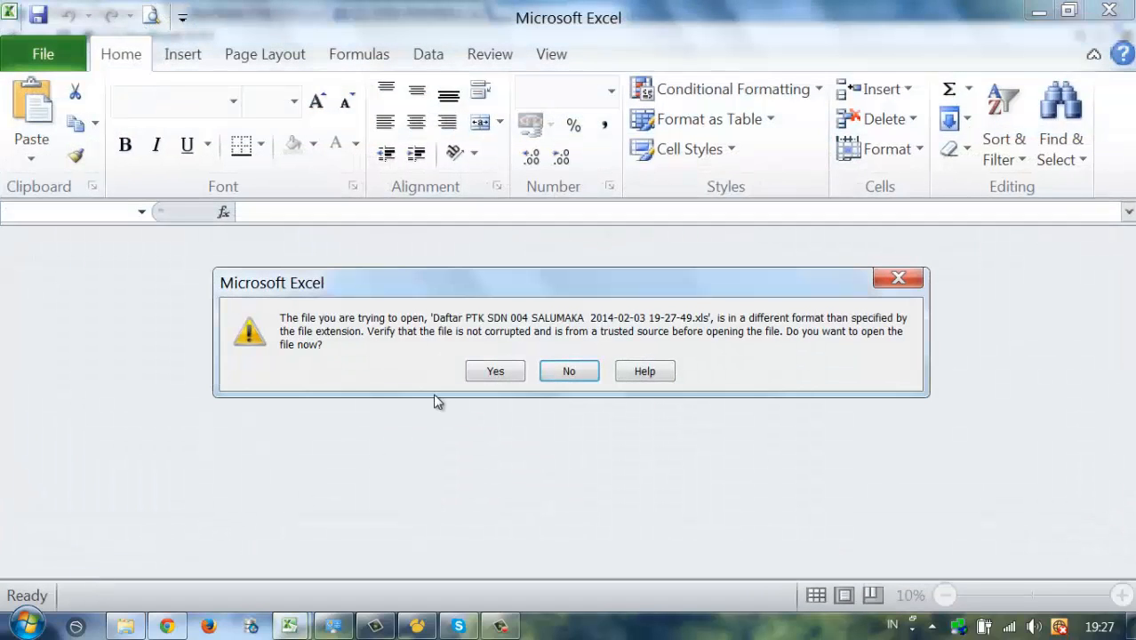
- Open the exported PTK workbook with editing enabled, check the teacher name in B8, then reload Dapodikdas
click(491, 374)
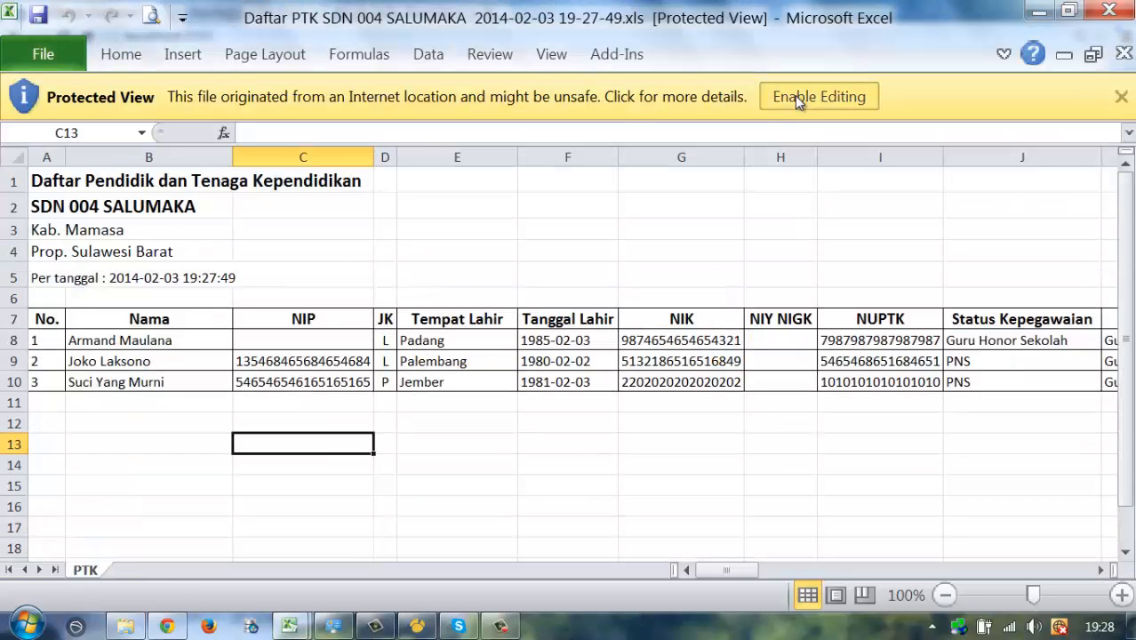
click(794, 96)
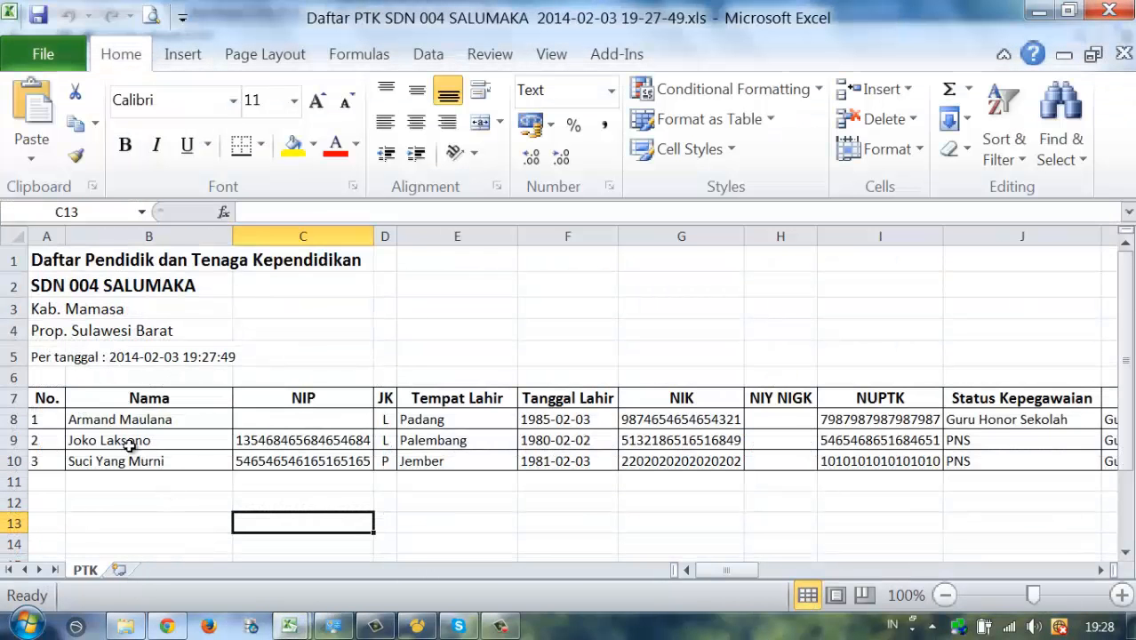
click(119, 425)
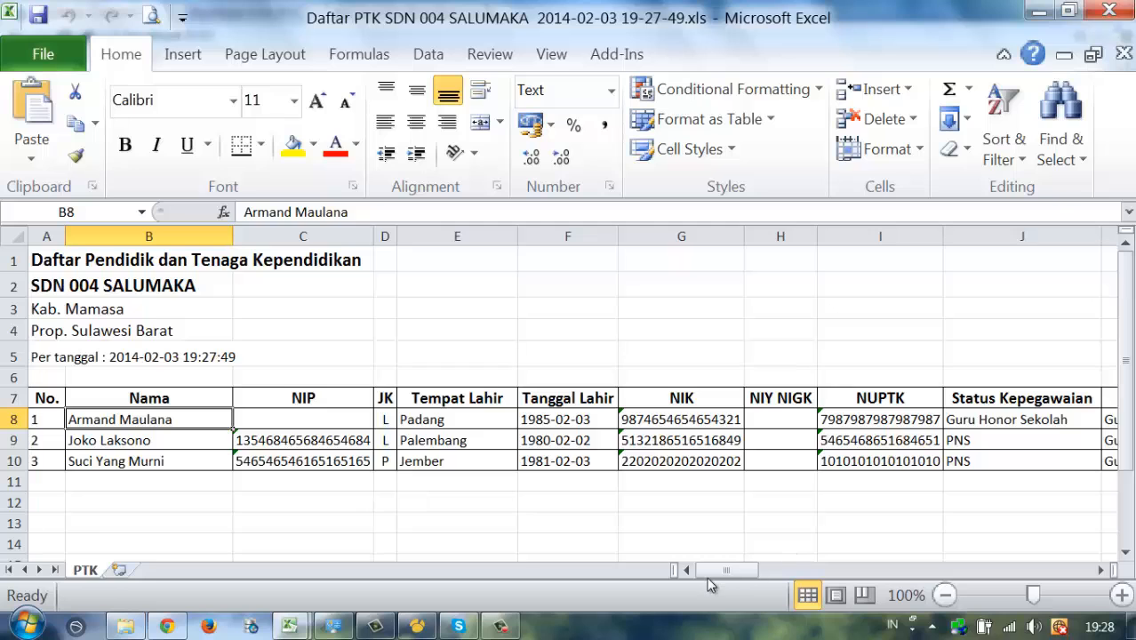
drag(762, 574, 947, 573)
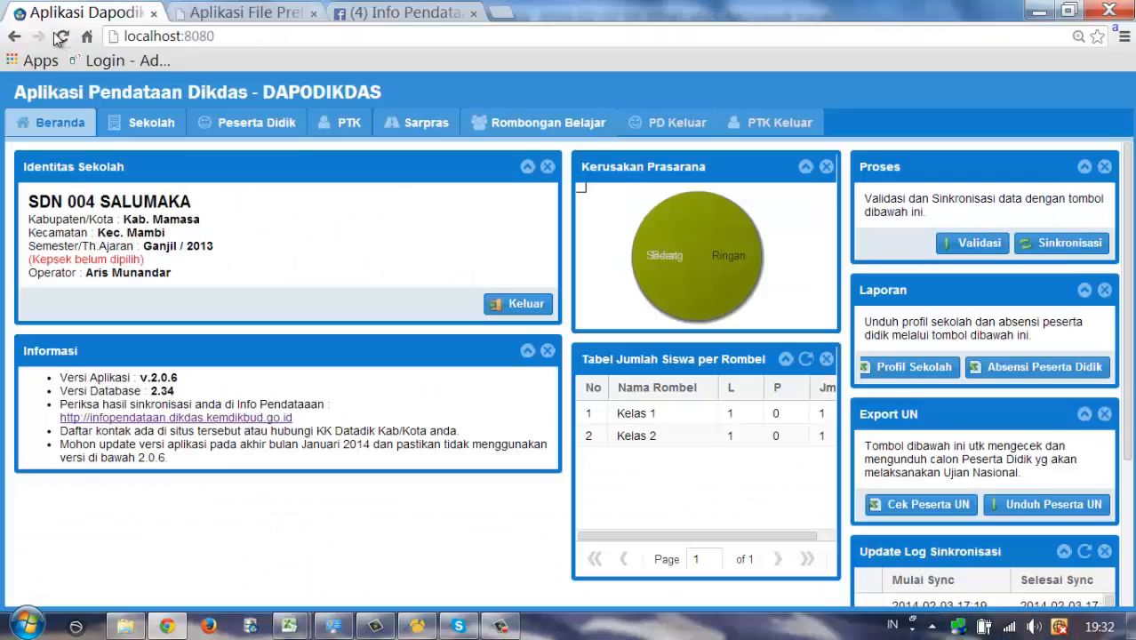
click(59, 38)
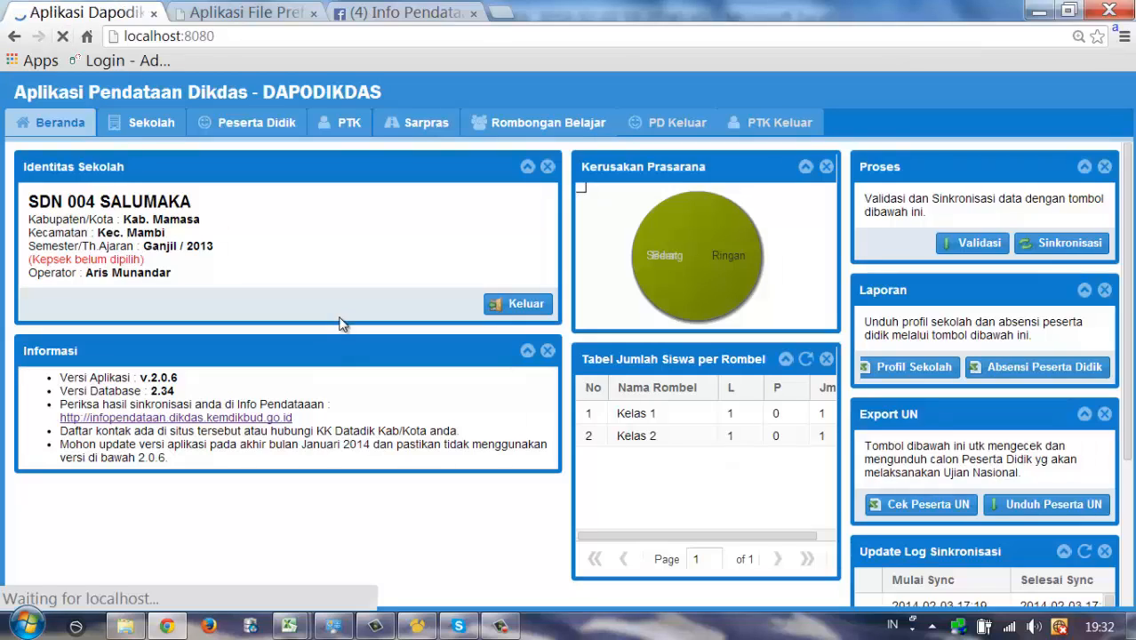